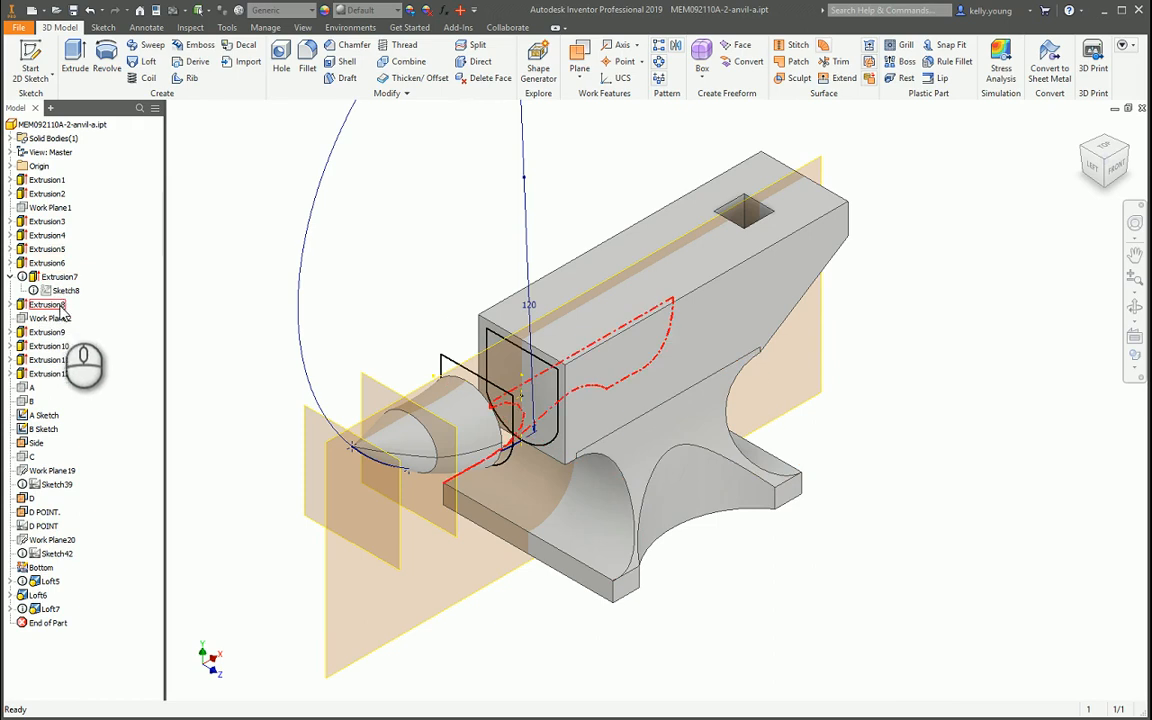
Step: Open and finish Sketch8 under Extrusion7 to refresh the feature, and reopen the sketch to check its arc geometry
{"action": "double_click", "coordinate": [66, 291]}
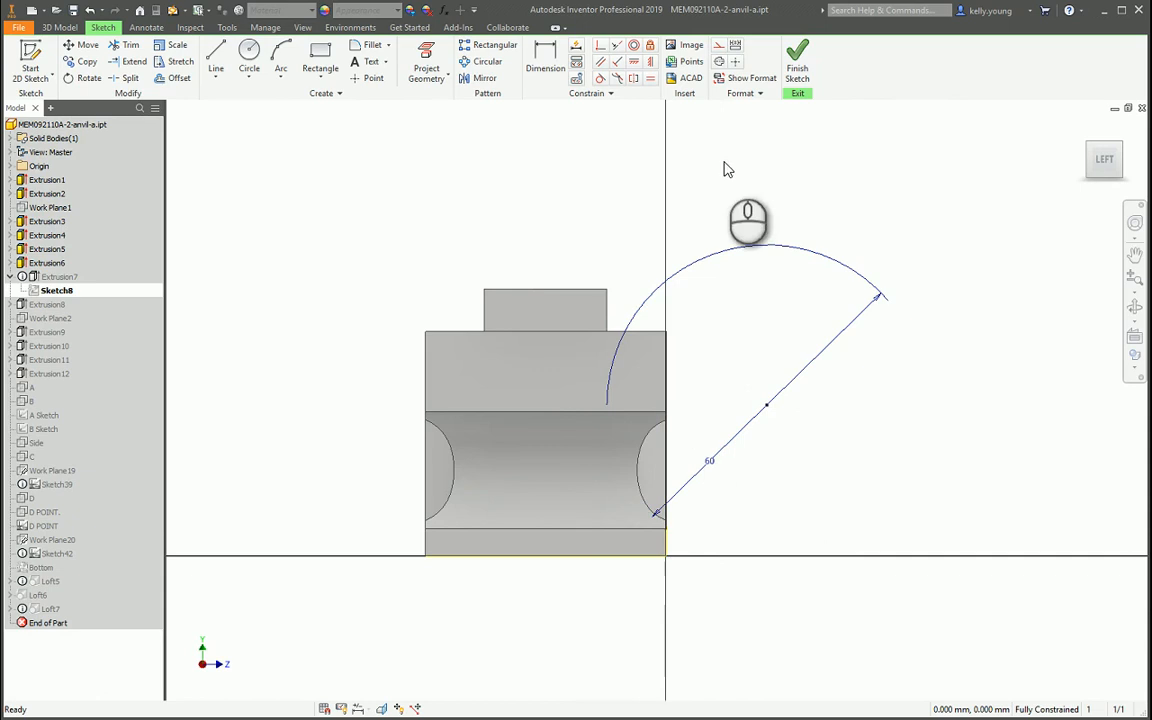
{"action": "left_click", "coordinate": [798, 55]}
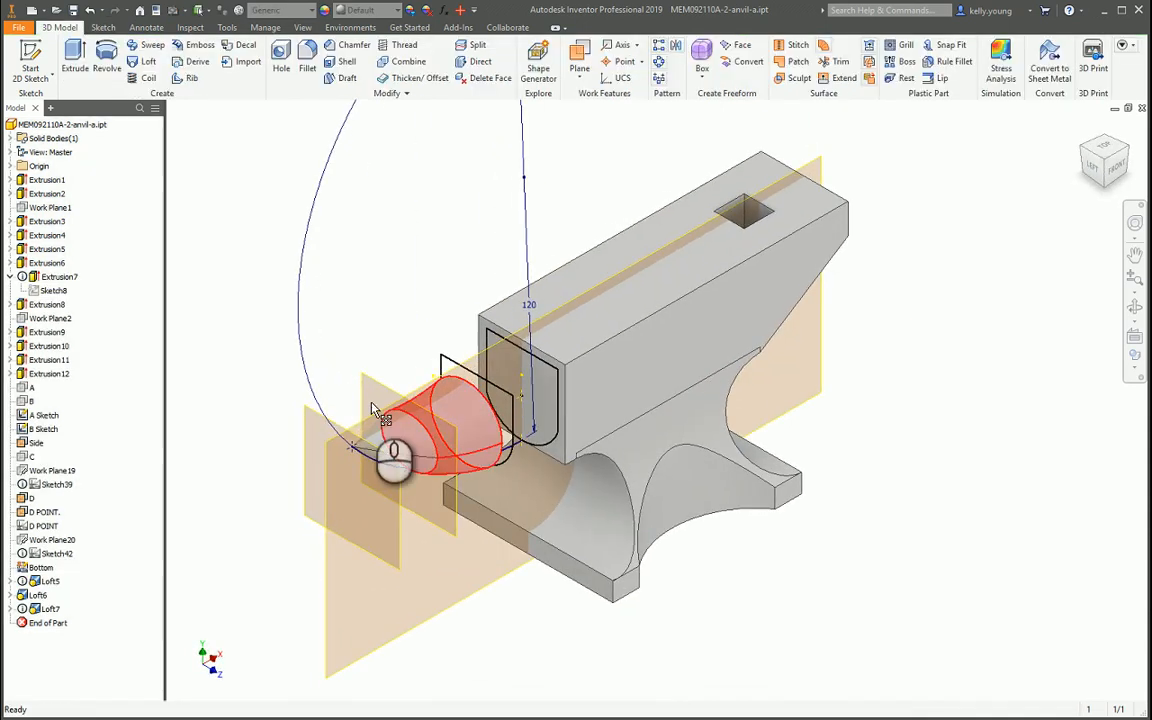
{"action": "double_click", "coordinate": [54, 290]}
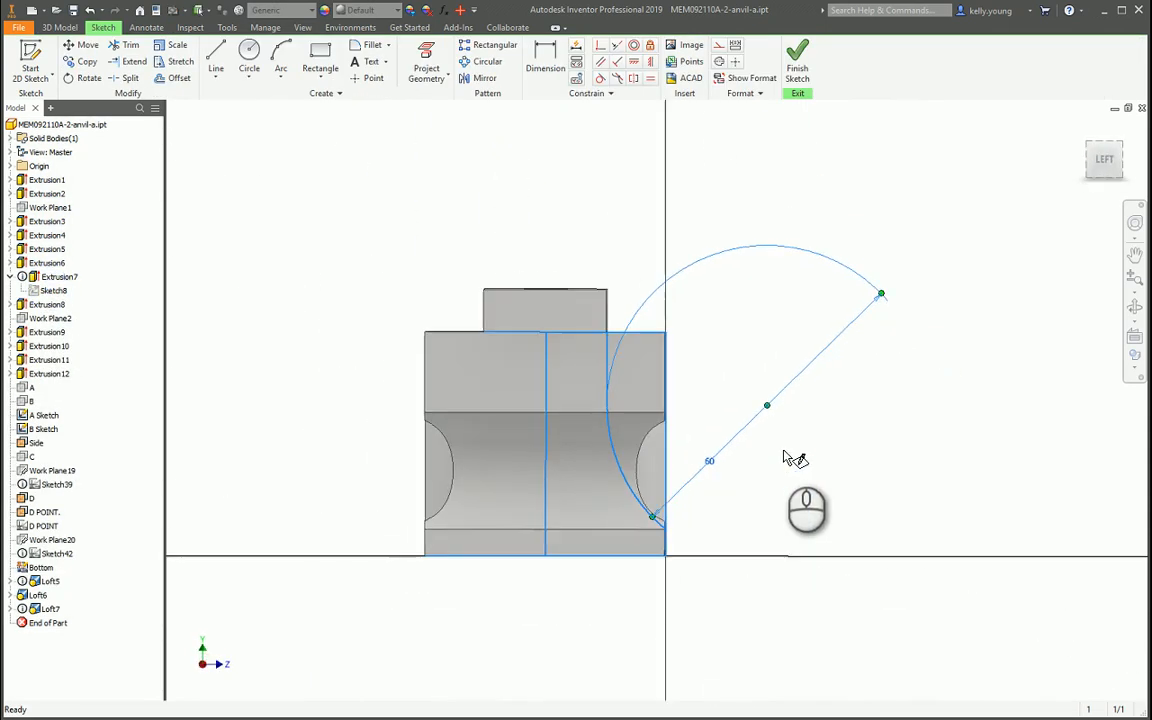
{"action": "middle_click_drag", "start_coordinate": [776, 522], "coordinate": [700, 526], "text": "shift"}
{"action": "left_click_drag", "start_coordinate": [628, 465], "coordinate": [612, 512]}
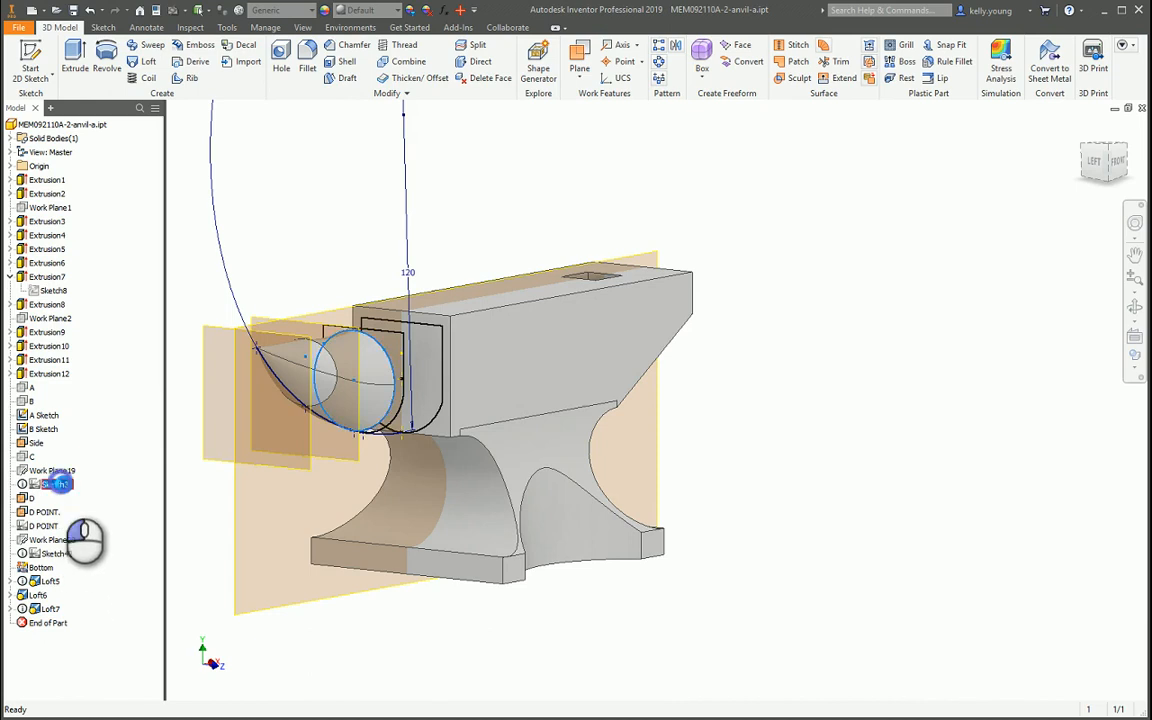
Step: Open Sketch39 for editing and delete the stray projected point with the lost reference on the anvil's end face
{"action": "double_click", "coordinate": [55, 484]}
{"action": "middle_click_drag", "start_coordinate": [585, 390], "coordinate": [640, 392], "text": "shift"}
{"action": "scroll", "coordinate": [640, 366], "scroll_direction": "down", "scroll_amount": 5}
{"action": "left_click", "coordinate": [524, 447]}
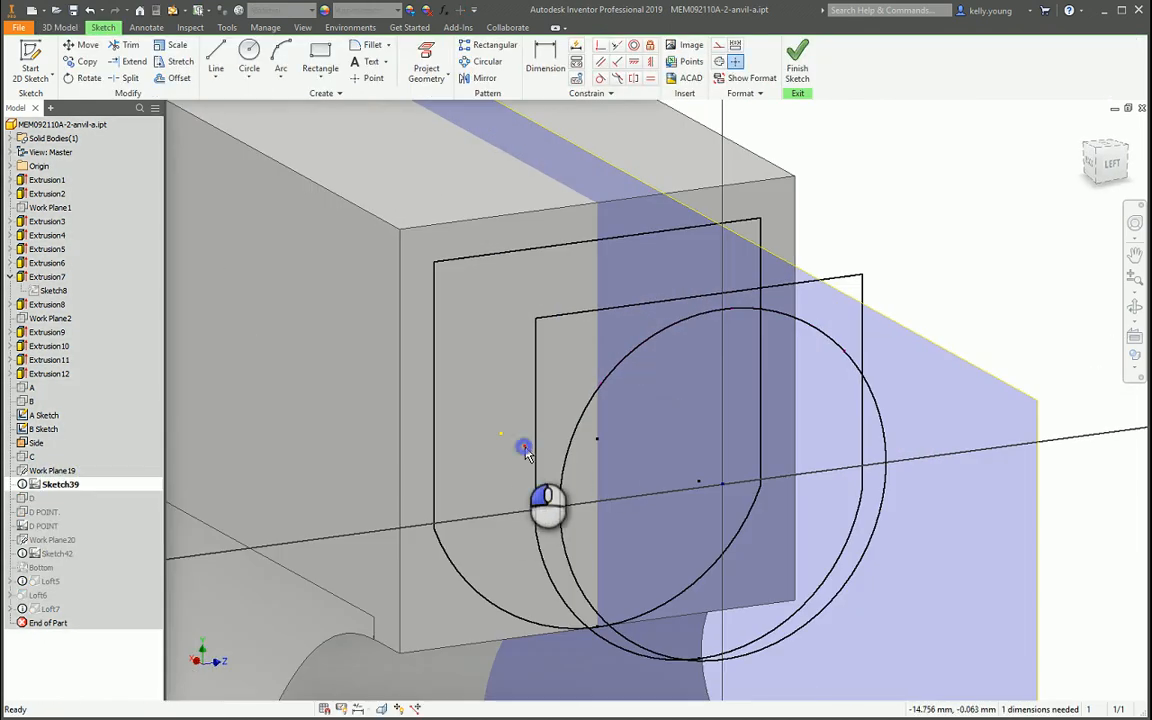
{"action": "right_click", "coordinate": [524, 440]}
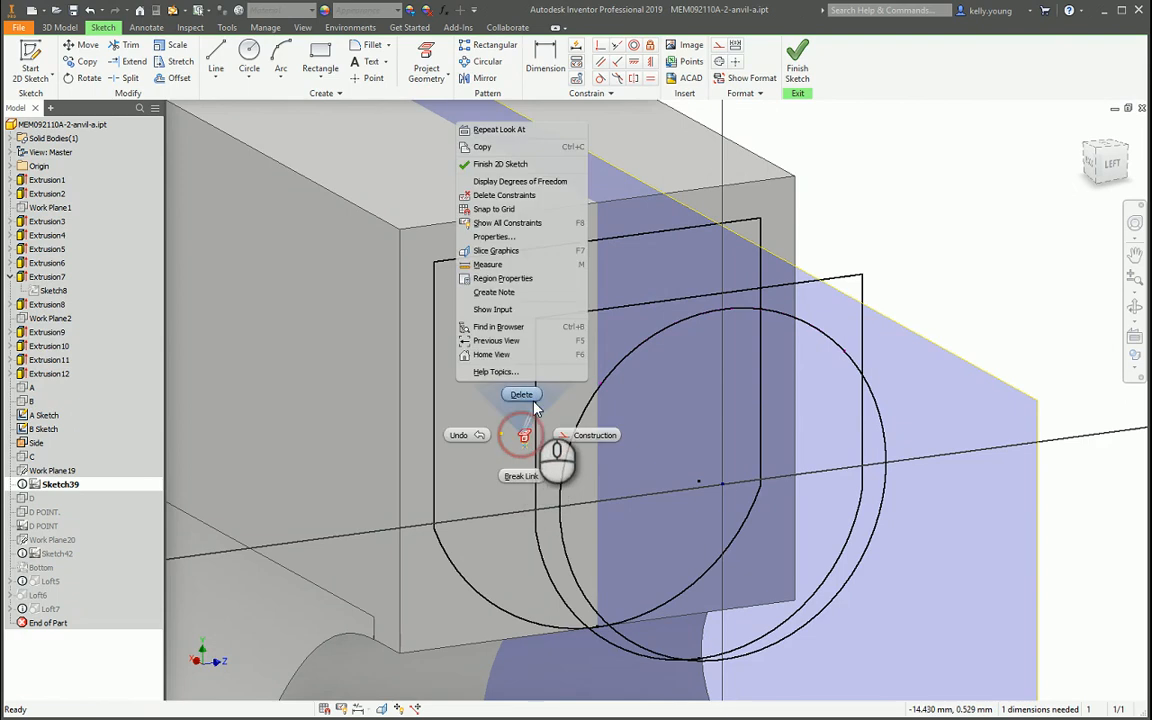
{"action": "left_click", "coordinate": [532, 398]}
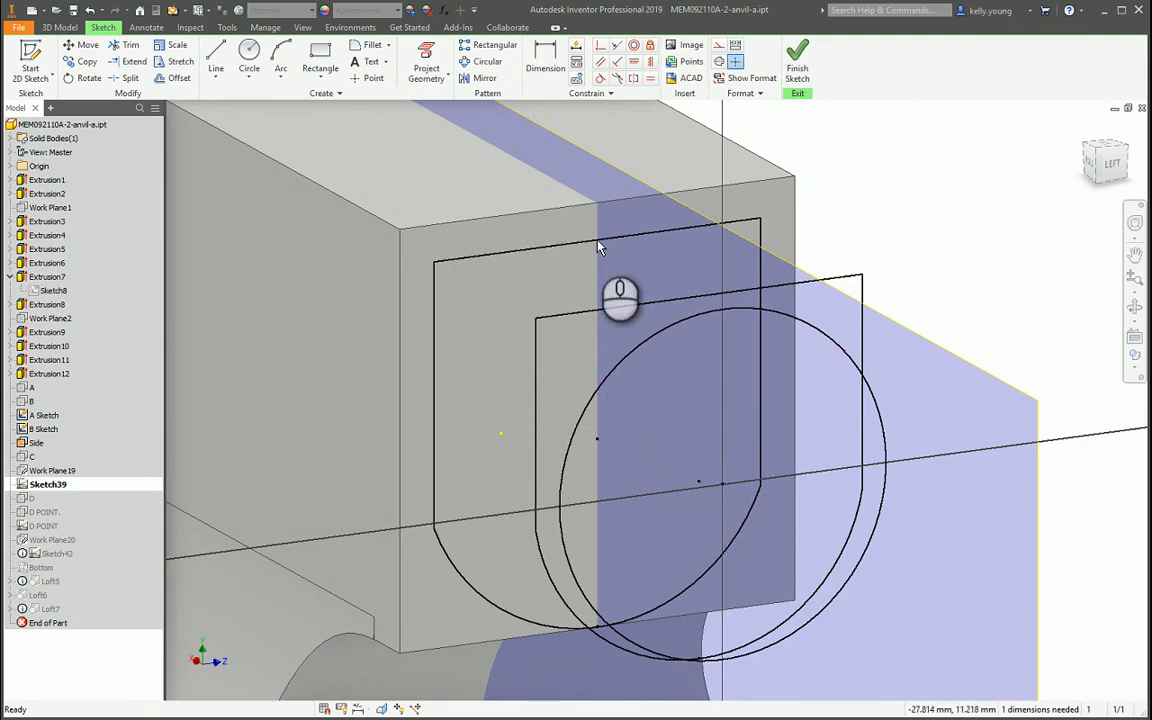
Step: Show the constraints on the circle in Sketch39 and delete its broken projected-reference constraint
{"action": "mouse_move", "coordinate": [393, 146]}
{"action": "left_mouse_down"}
{"action": "mouse_move", "coordinate": [522, 336]}
{"action": "mouse_move", "coordinate": [1074, 706]}
{"action": "left_mouse_up"}
{"action": "left_click", "coordinate": [886, 440]}
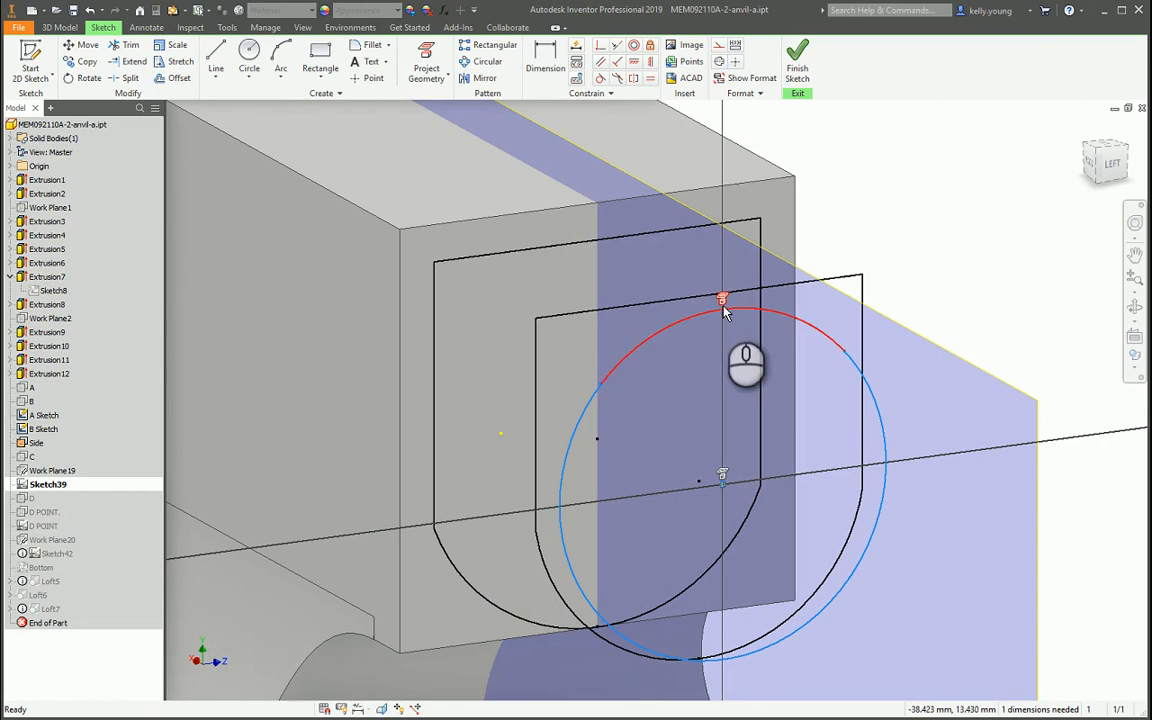
{"action": "right_click", "coordinate": [924, 214]}
{"action": "left_click", "coordinate": [921, 176]}
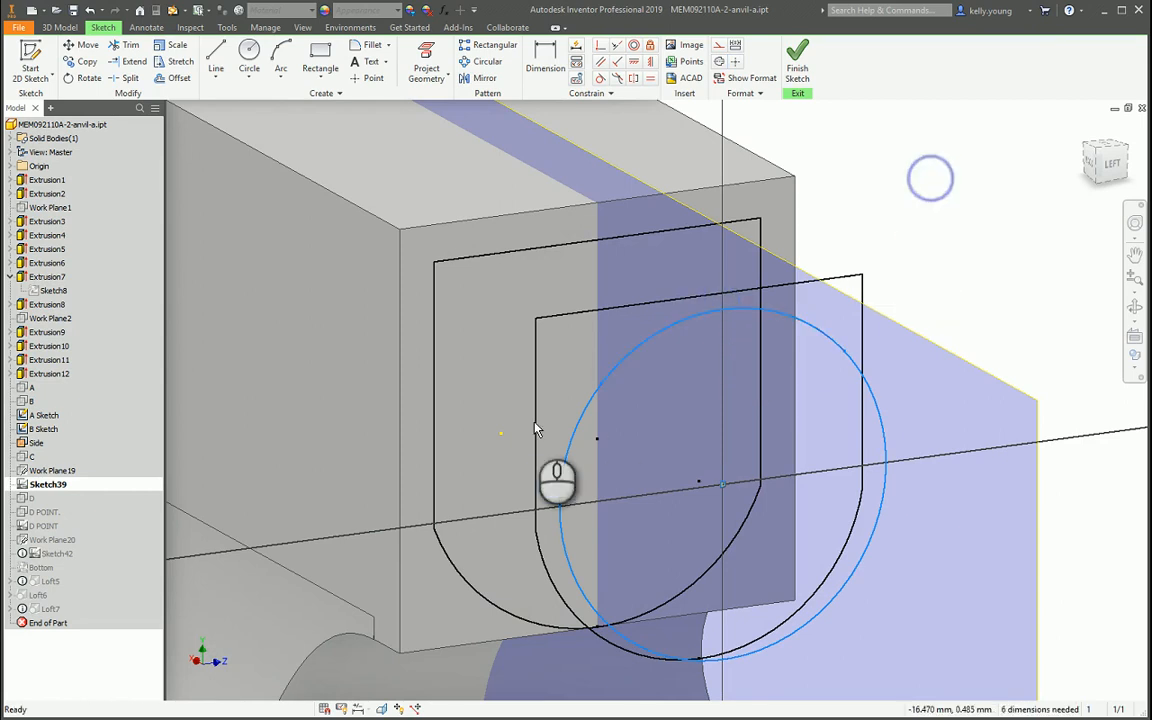
{"action": "left_click", "coordinate": [652, 428]}
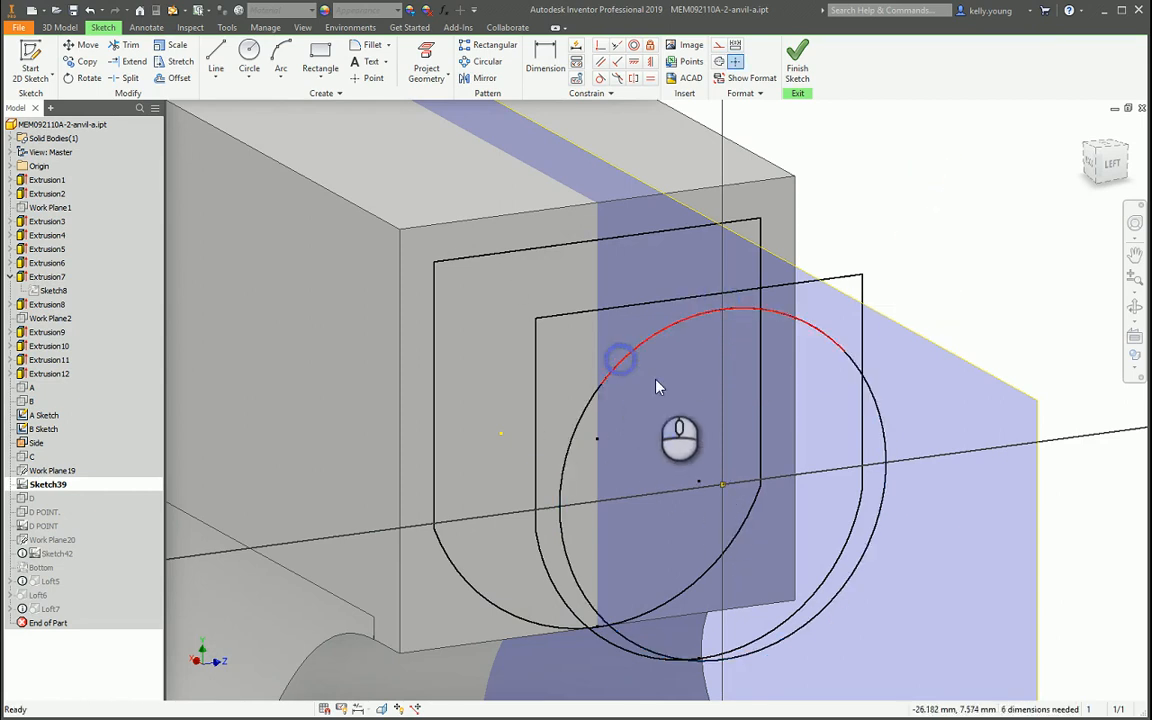
{"action": "mouse_move", "coordinate": [648, 347]}
{"action": "left_mouse_down"}
{"action": "mouse_move", "coordinate": [661, 424]}
{"action": "mouse_move", "coordinate": [695, 417]}
{"action": "left_mouse_up"}
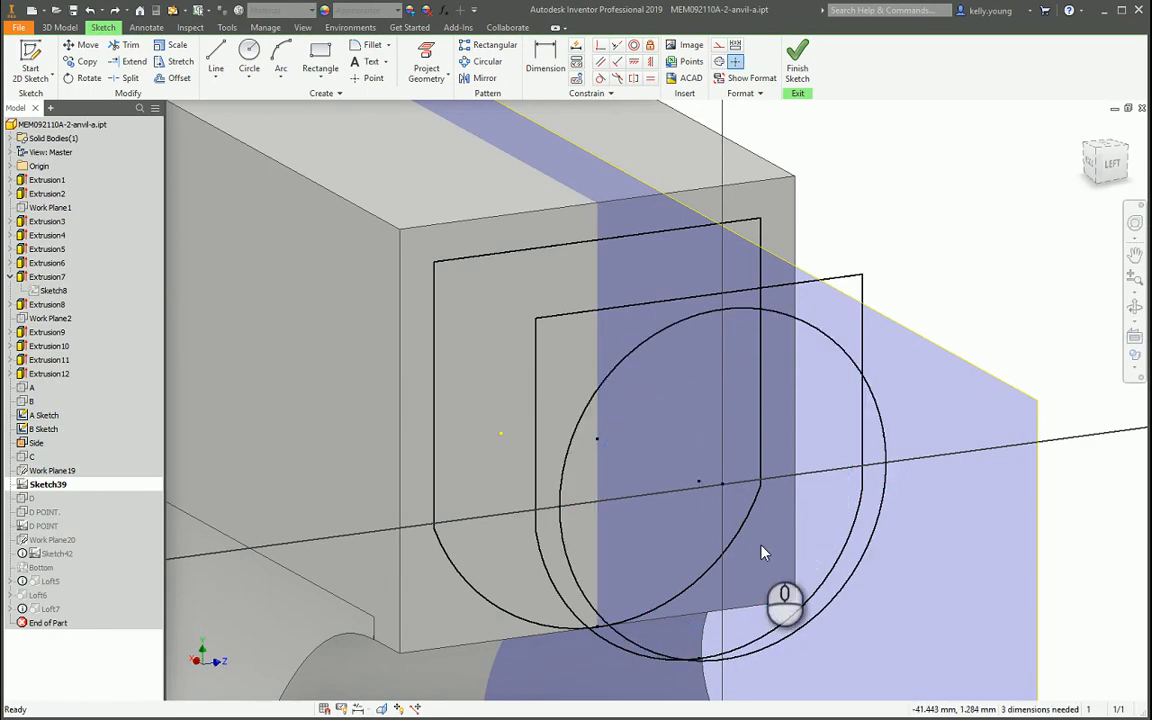
Step: Project the lower arc and the top edge of the nearer rounded profile into Sketch39
{"action": "mouse_move", "coordinate": [722, 625]}
{"action": "middle_mouse_down"}
{"action": "mouse_move", "coordinate": [649, 521]}
{"action": "mouse_move", "coordinate": [663, 555]}
{"action": "middle_mouse_up"}
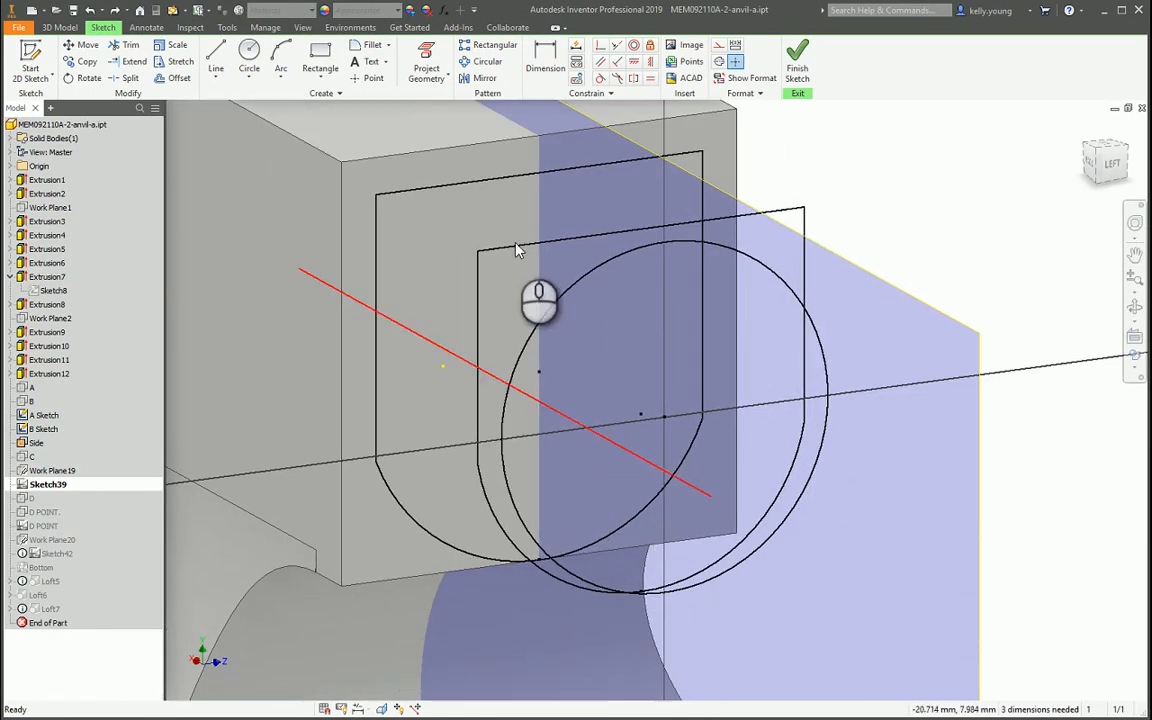
{"action": "left_click", "coordinate": [426, 65]}
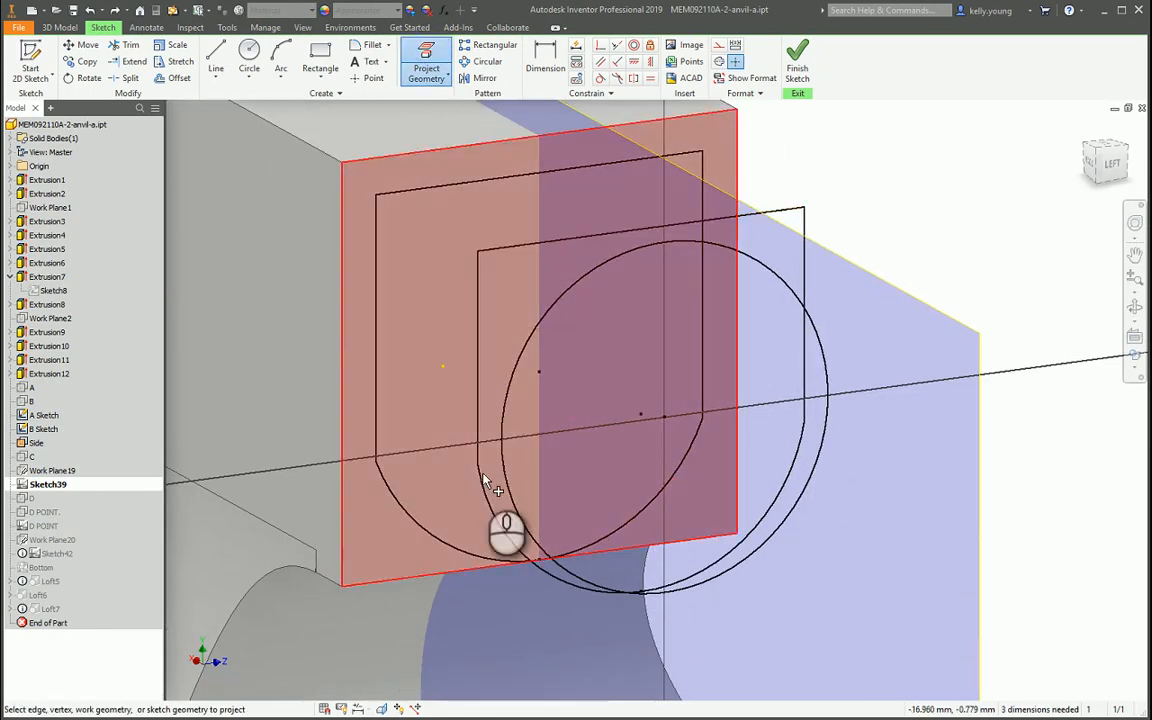
{"action": "left_click", "coordinate": [490, 503]}
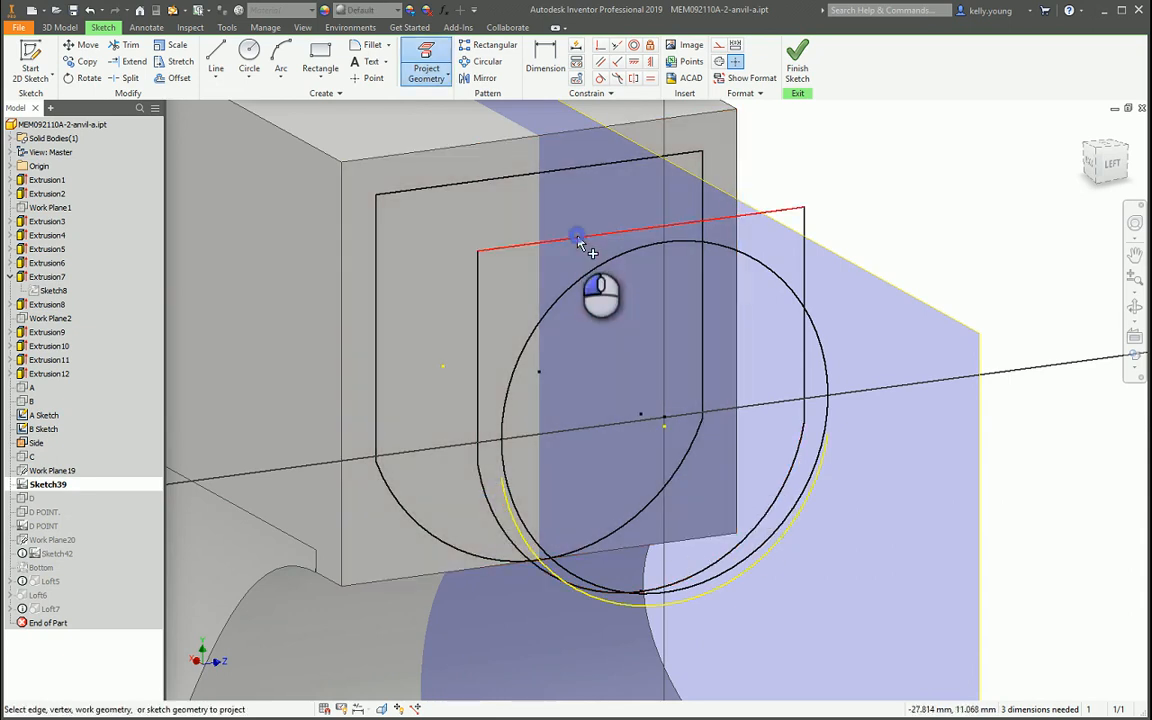
{"action": "left_click", "coordinate": [581, 240]}
Step: Delete the projected lower arc and dimension the diameter of the circle in Sketch39, accepting the offered value
{"action": "middle_click_drag", "start_coordinate": [616, 500], "coordinate": [530, 555], "text": "shift"}
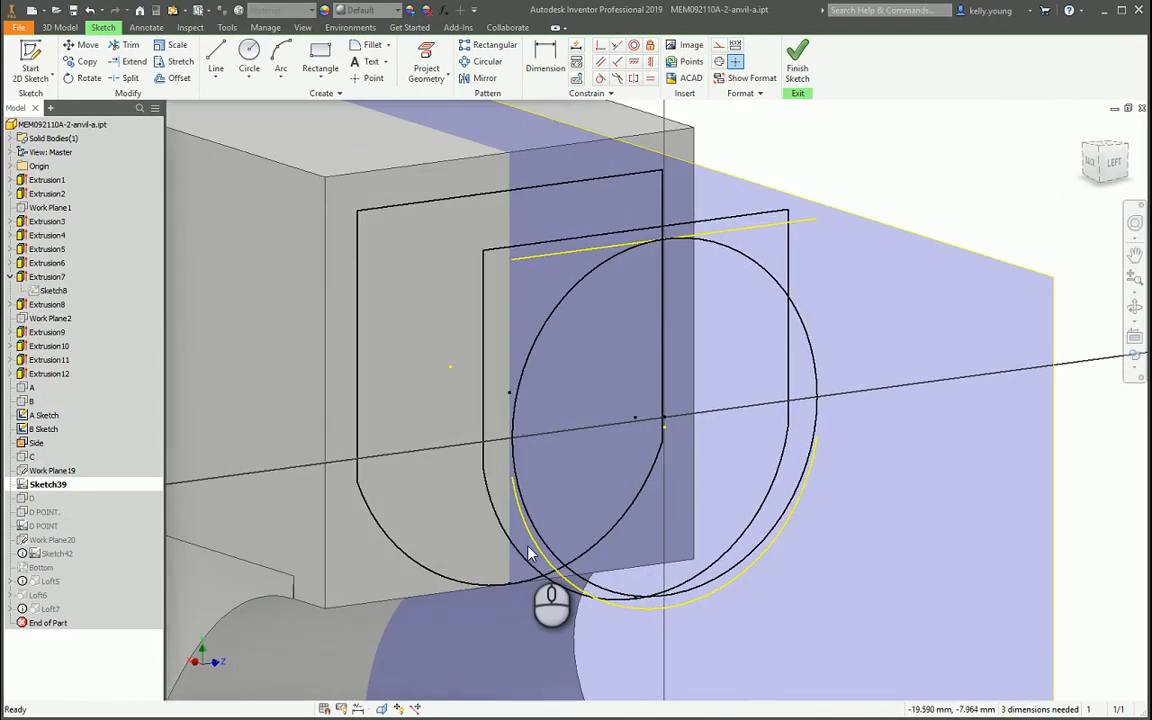
{"action": "key", "text": "d"}
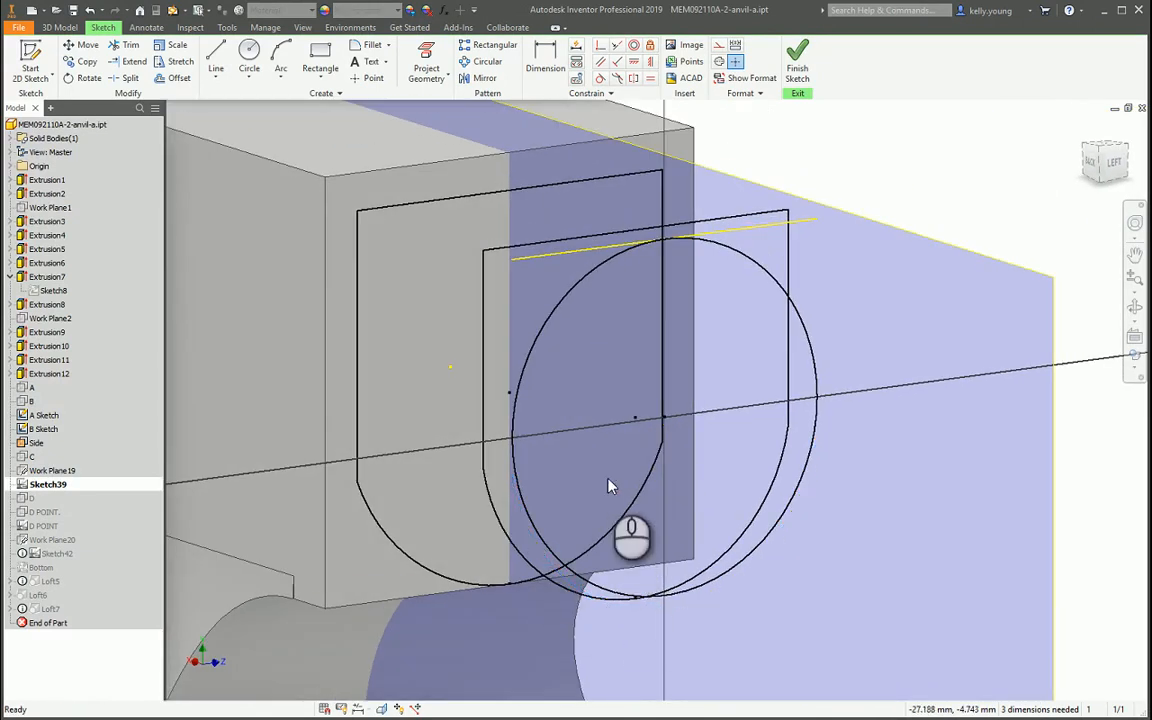
{"action": "left_click", "coordinate": [570, 292]}
{"action": "left_click", "coordinate": [590, 322]}
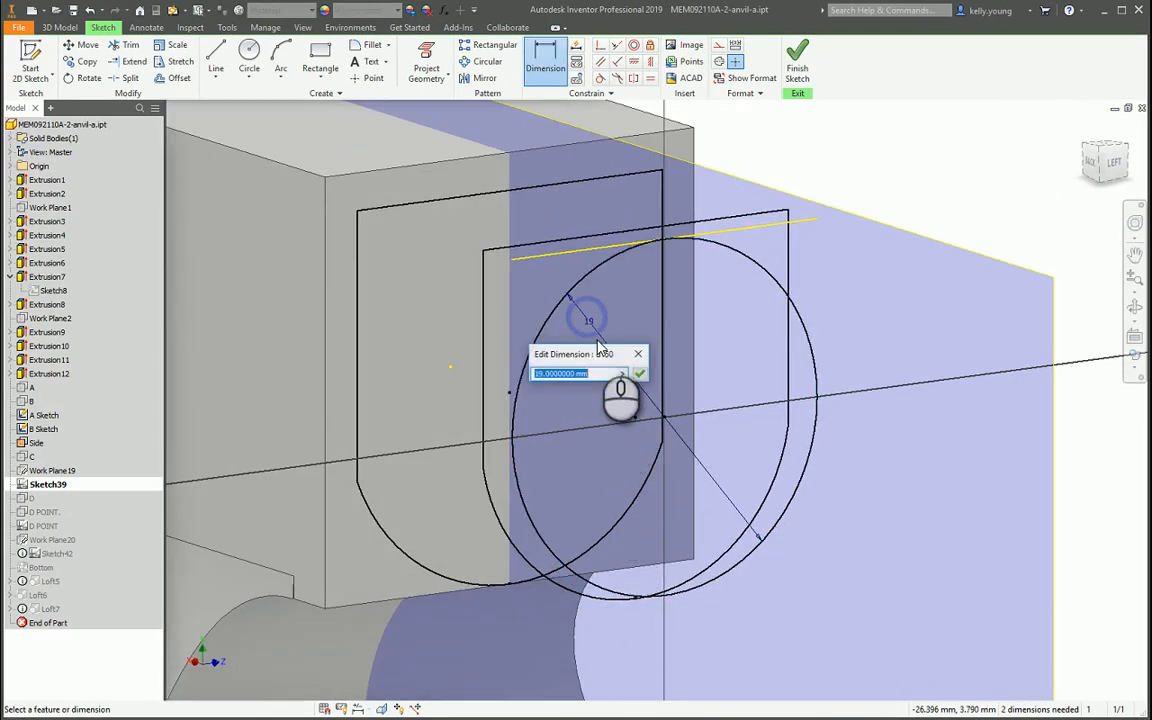
{"action": "left_click", "coordinate": [641, 373]}
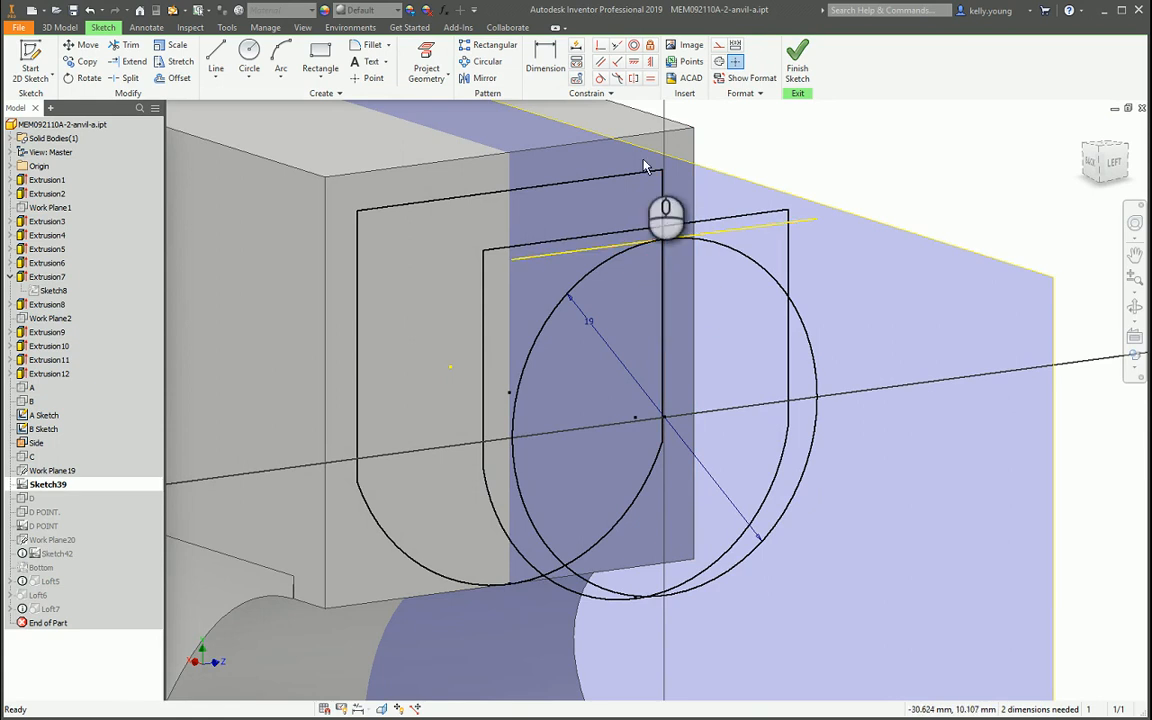
Step: Make the circle tangent to the projected top line, align the line's midpoint vertically with the circle's centre, and finish Sketch39
{"action": "left_click", "coordinate": [600, 78]}
{"action": "left_click", "coordinate": [605, 258]}
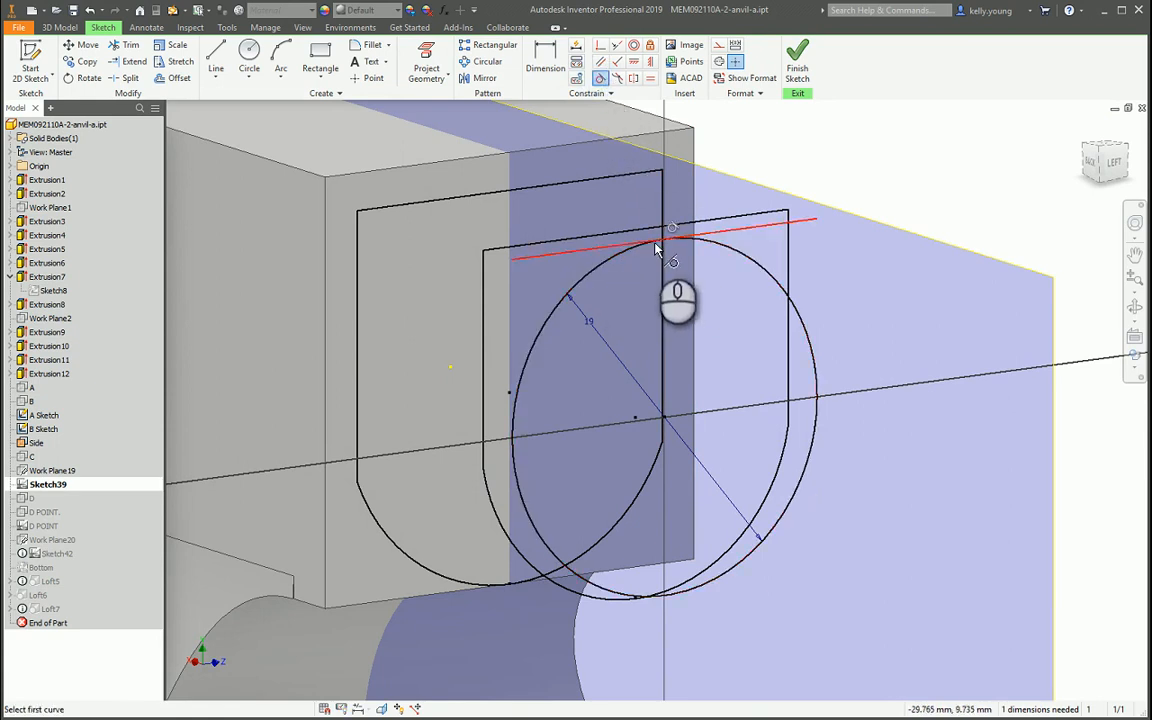
{"action": "left_click", "coordinate": [640, 242]}
{"action": "left_click", "coordinate": [664, 240]}
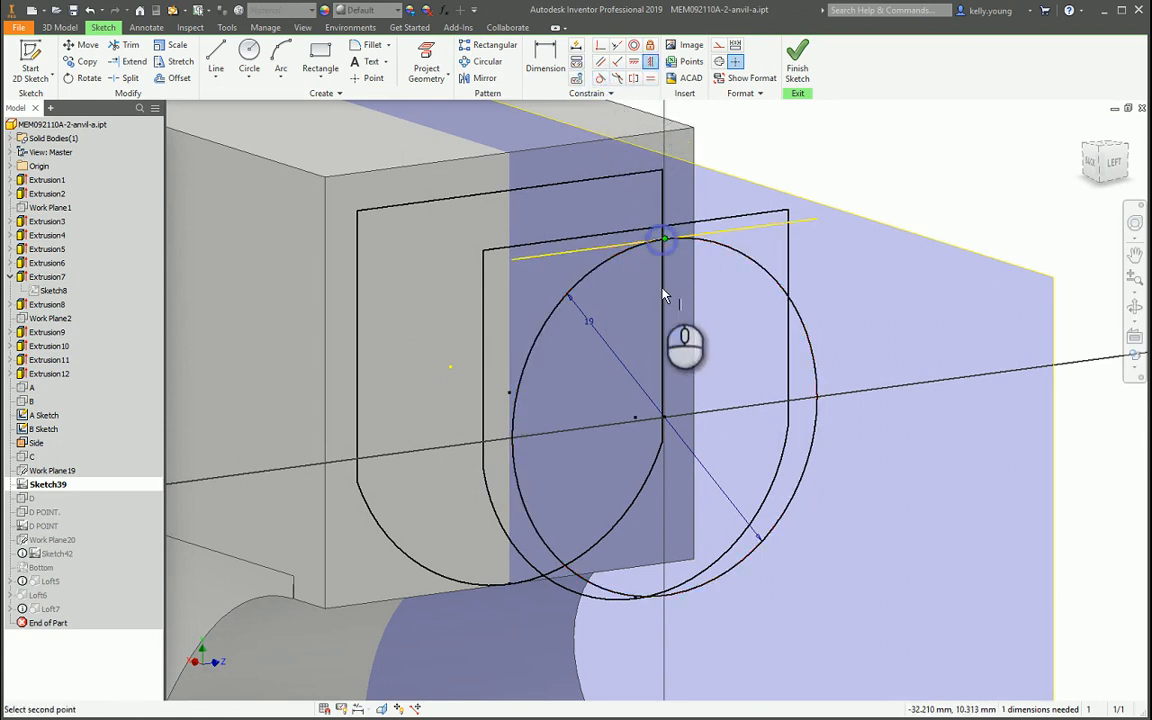
{"action": "key", "text": "Escape"}
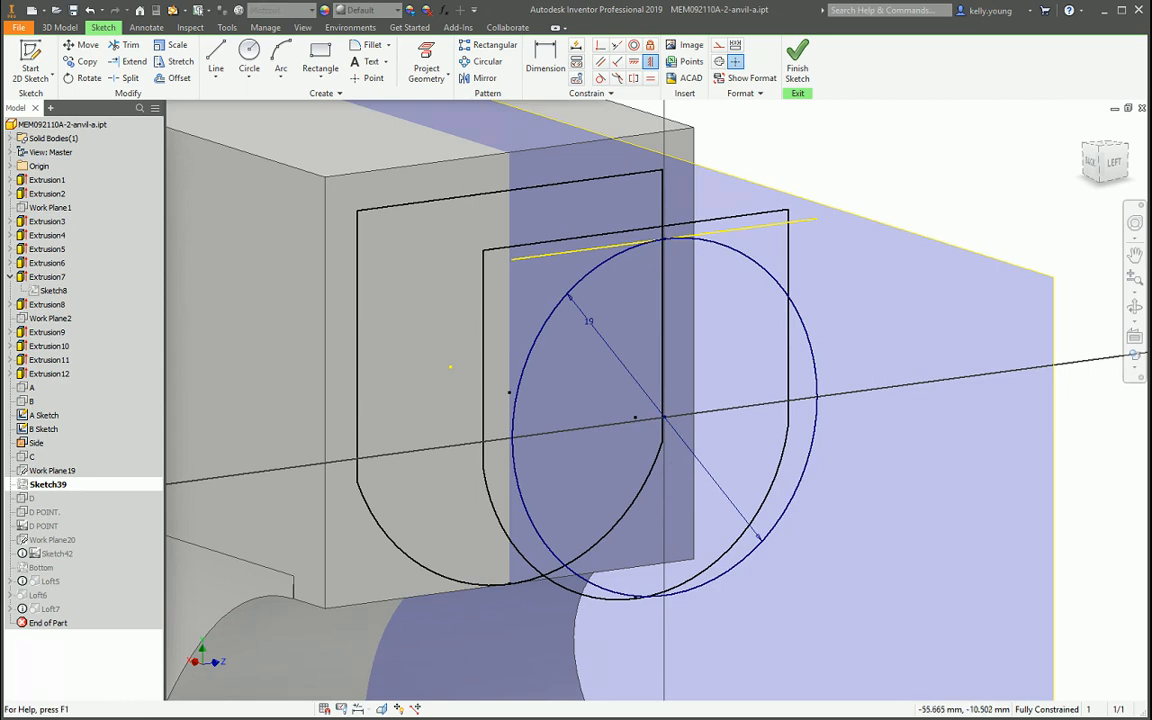
{"action": "key", "text": "s"}
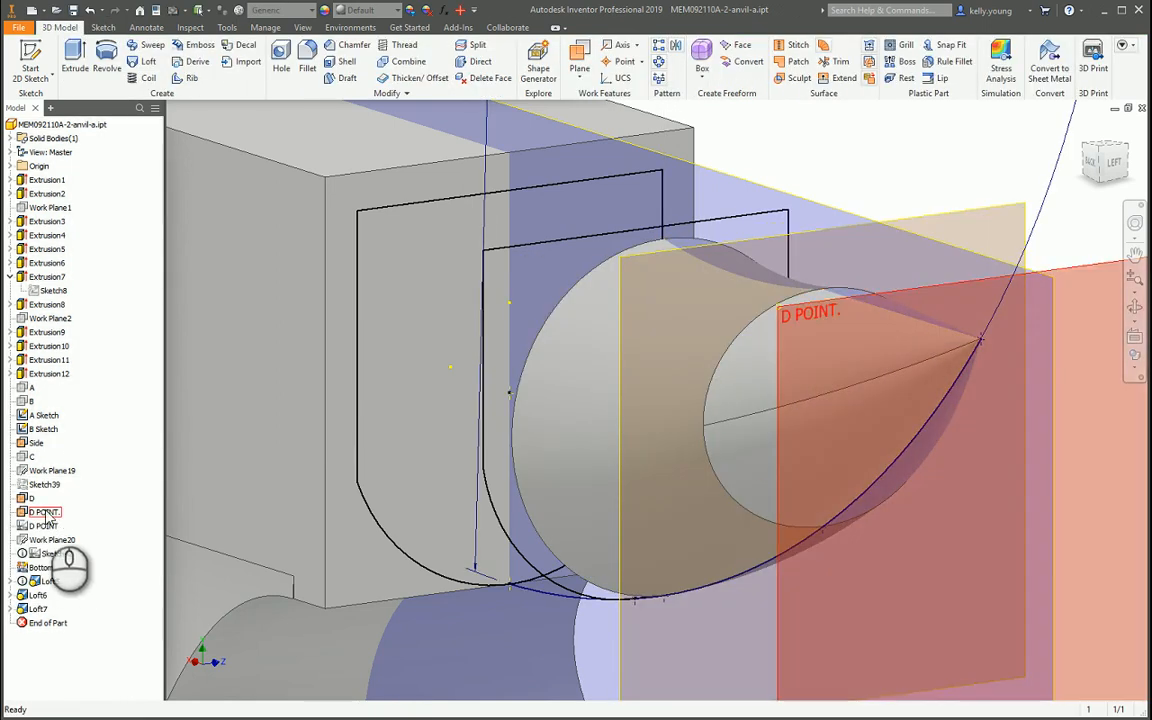
Step: Open Sketch42 for editing and delete the stray projected point with the lost reference beside the ellipse
{"action": "double_click", "coordinate": [55, 553]}
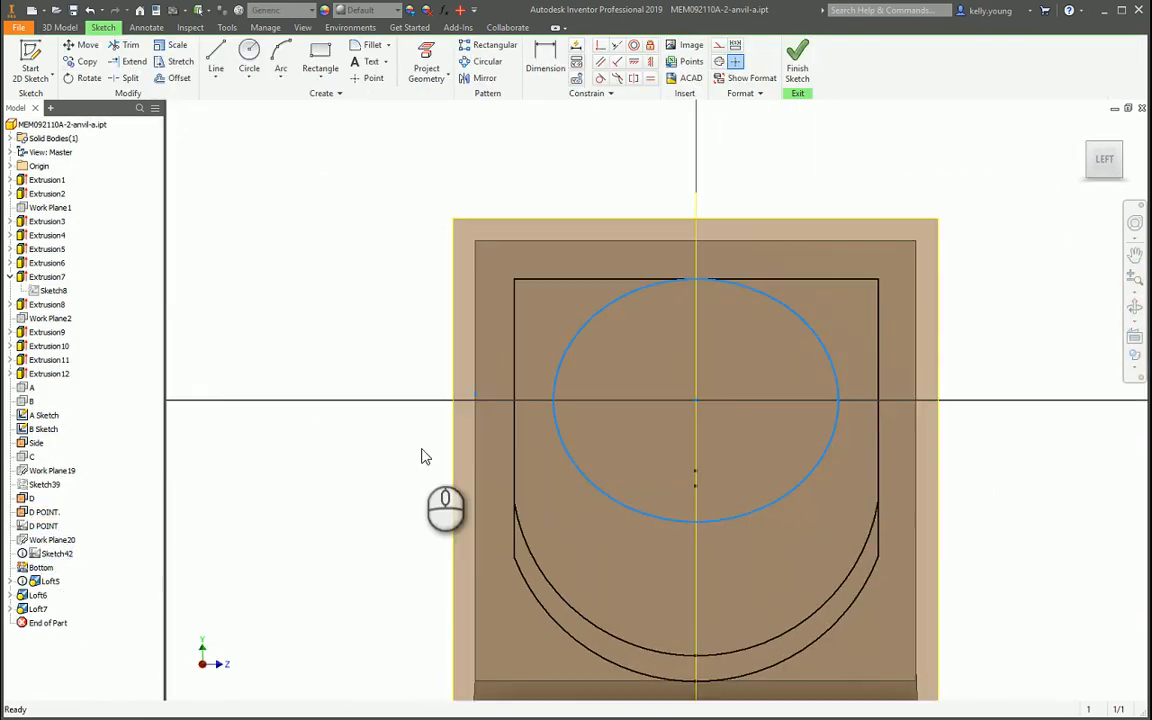
{"action": "left_click", "coordinate": [475, 383]}
{"action": "right_click", "coordinate": [474, 383]}
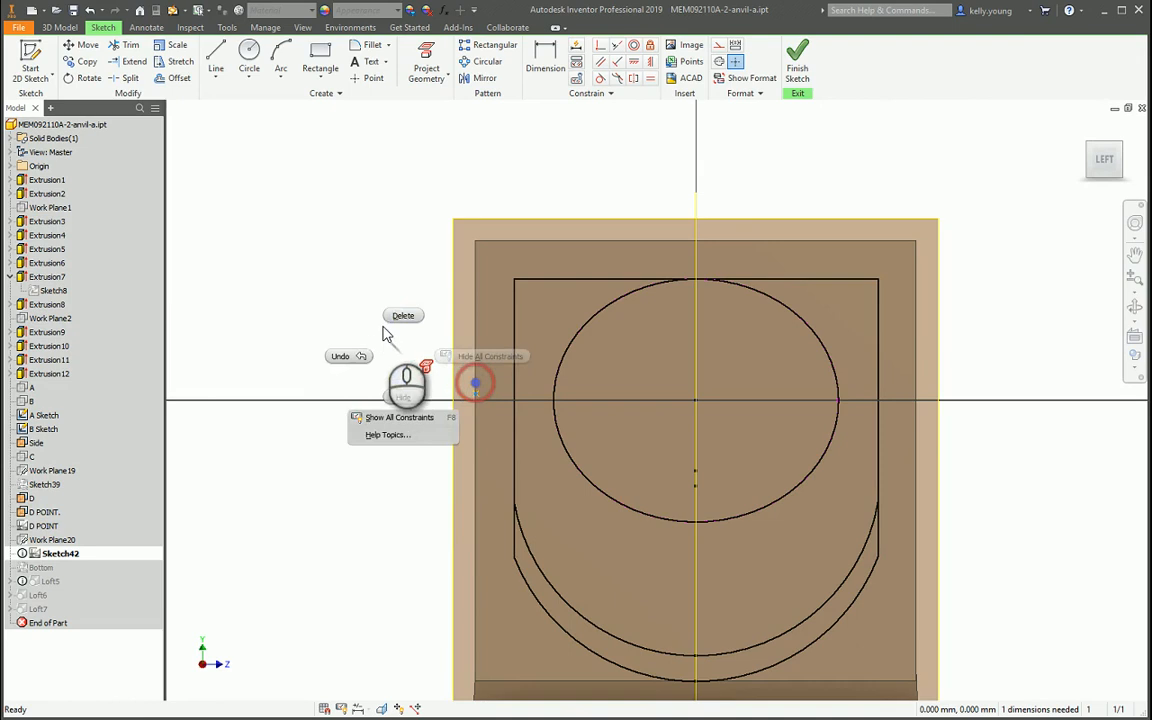
{"action": "left_click", "coordinate": [382, 326]}
Step: Show the constraints on the ellipse in Sketch42 and delete the broken projected-reference constraint at its centre
{"action": "middle_click_drag", "start_coordinate": [507, 425], "coordinate": [689, 432]}
{"action": "mouse_move", "coordinate": [492, 448]}
{"action": "middle_mouse_down", "text": "shift"}
{"action": "mouse_move", "coordinate": [476, 375]}
{"action": "mouse_move", "coordinate": [620, 419]}
{"action": "mouse_move", "coordinate": [700, 269]}
{"action": "middle_mouse_up", "text": "shift"}
{"action": "left_click_drag", "start_coordinate": [780, 299], "coordinate": [791, 336]}
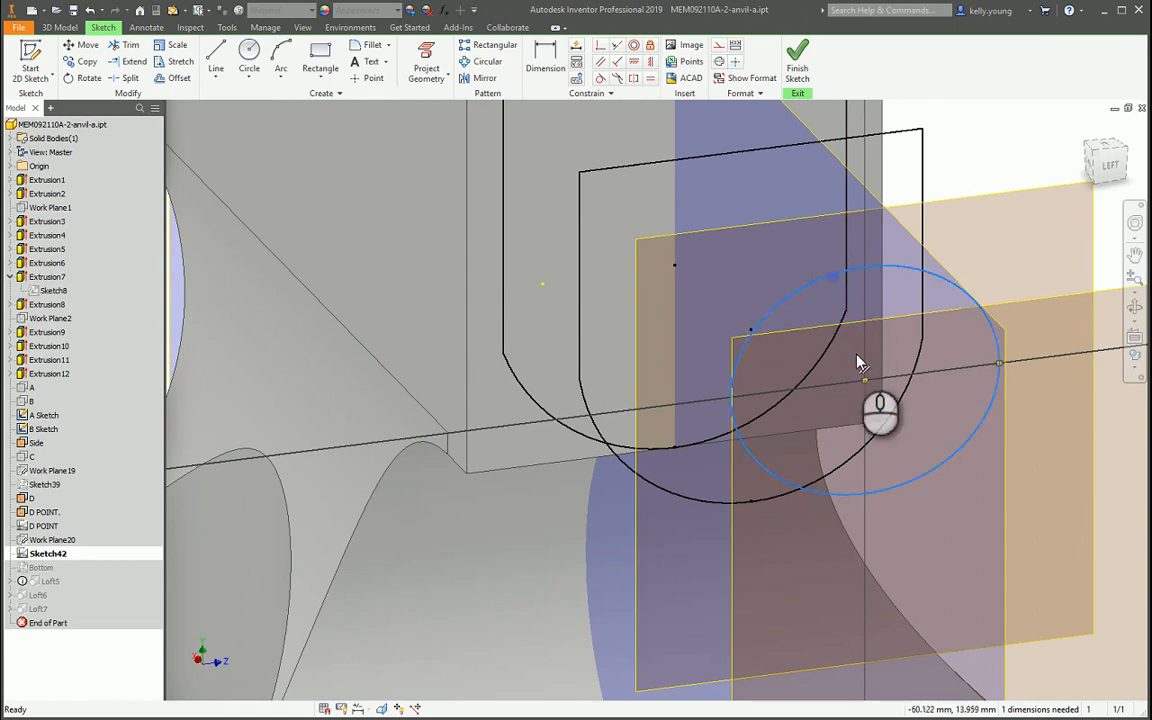
{"action": "left_click_drag", "start_coordinate": [433, 177], "coordinate": [1128, 596]}
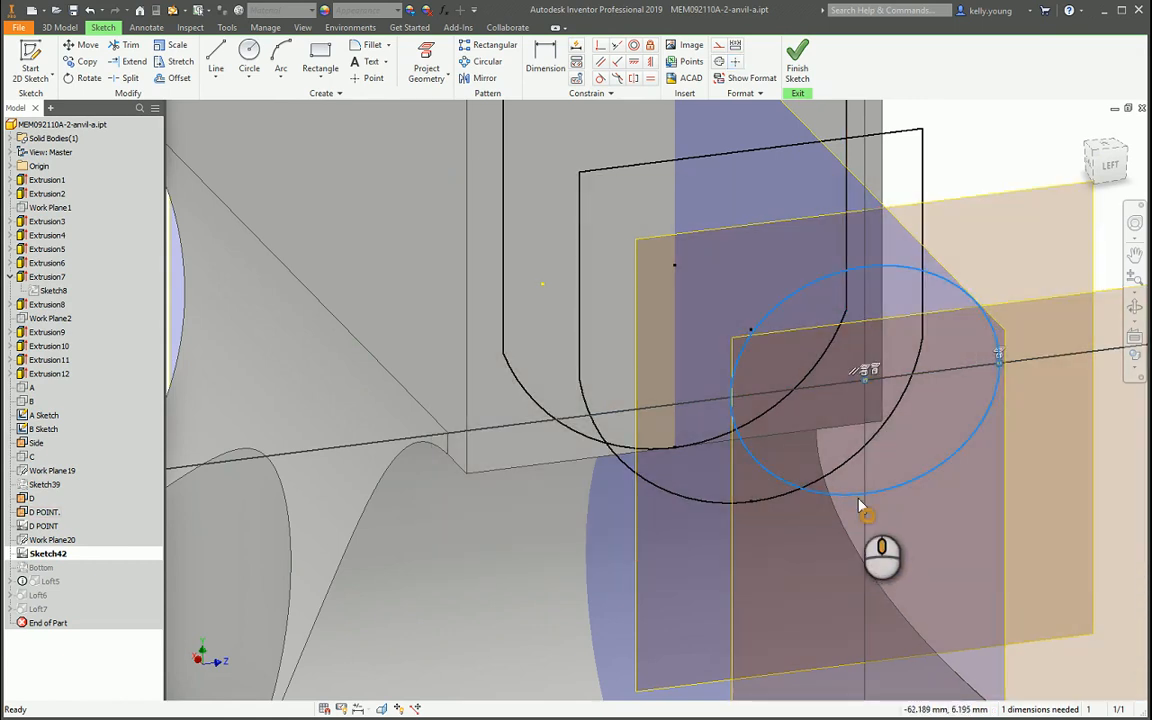
{"action": "middle_click_drag", "start_coordinate": [862, 506], "coordinate": [810, 554]}
{"action": "right_click_drag", "start_coordinate": [951, 402], "coordinate": [1006, 368]}
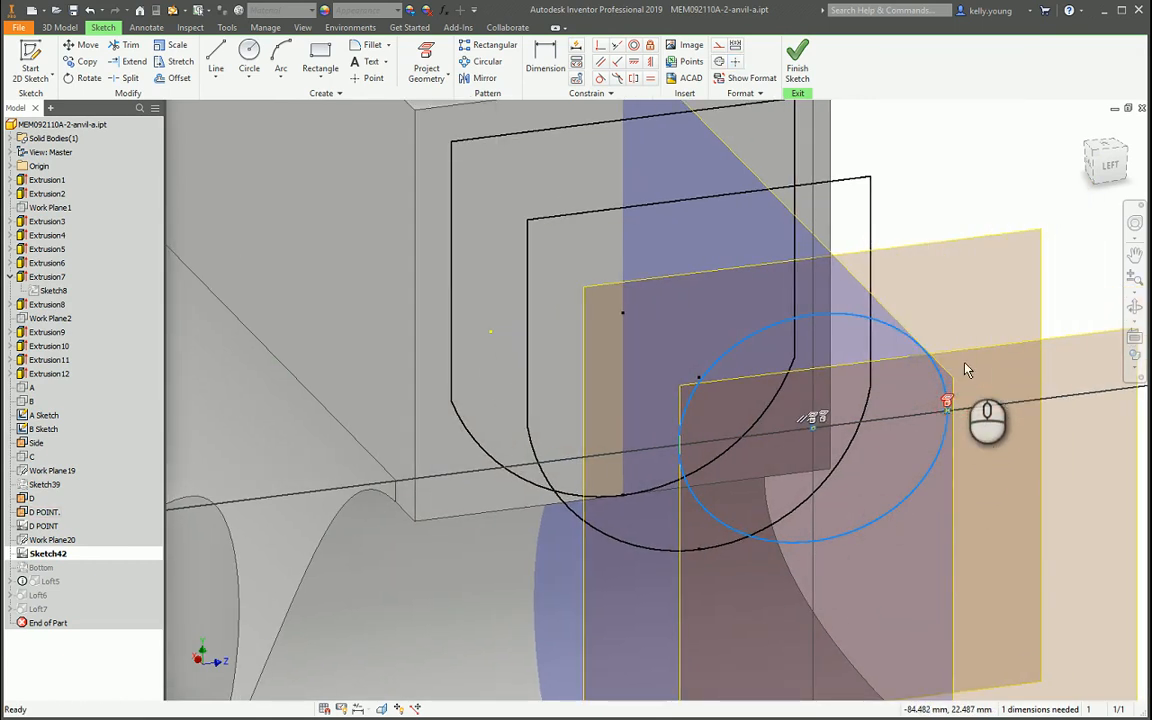
{"action": "right_click_drag", "start_coordinate": [813, 450], "coordinate": [826, 466]}
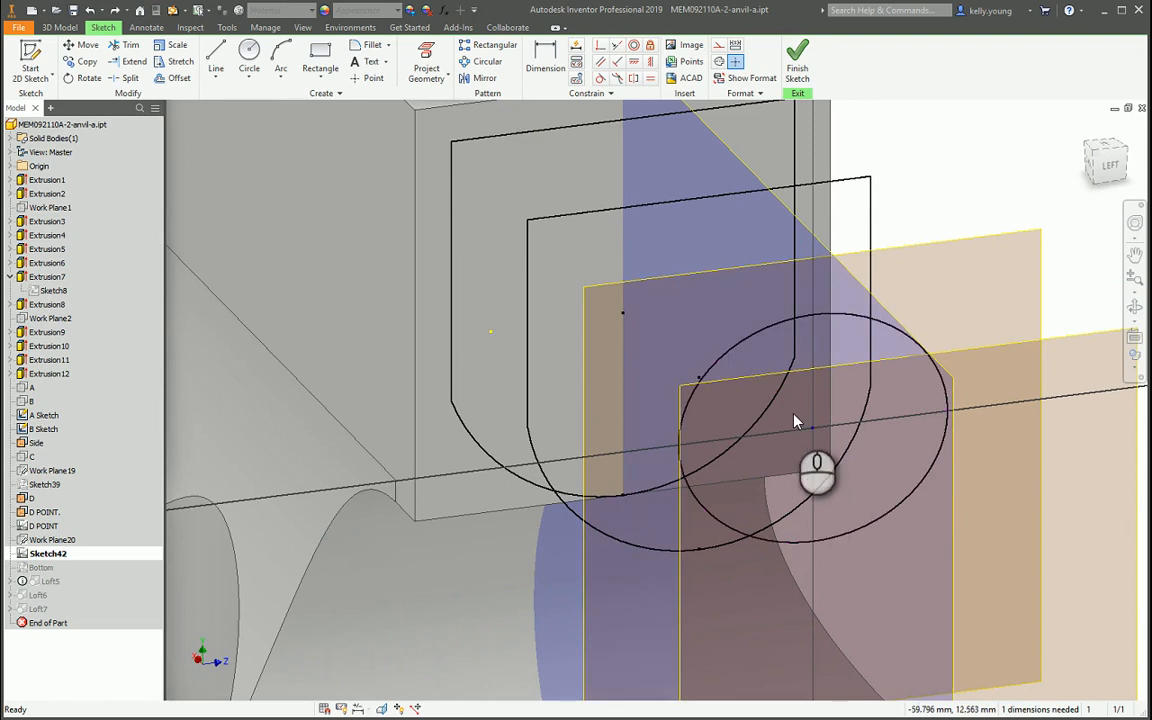
{"action": "right_click", "coordinate": [820, 399]}
{"action": "left_click", "coordinate": [821, 406]}
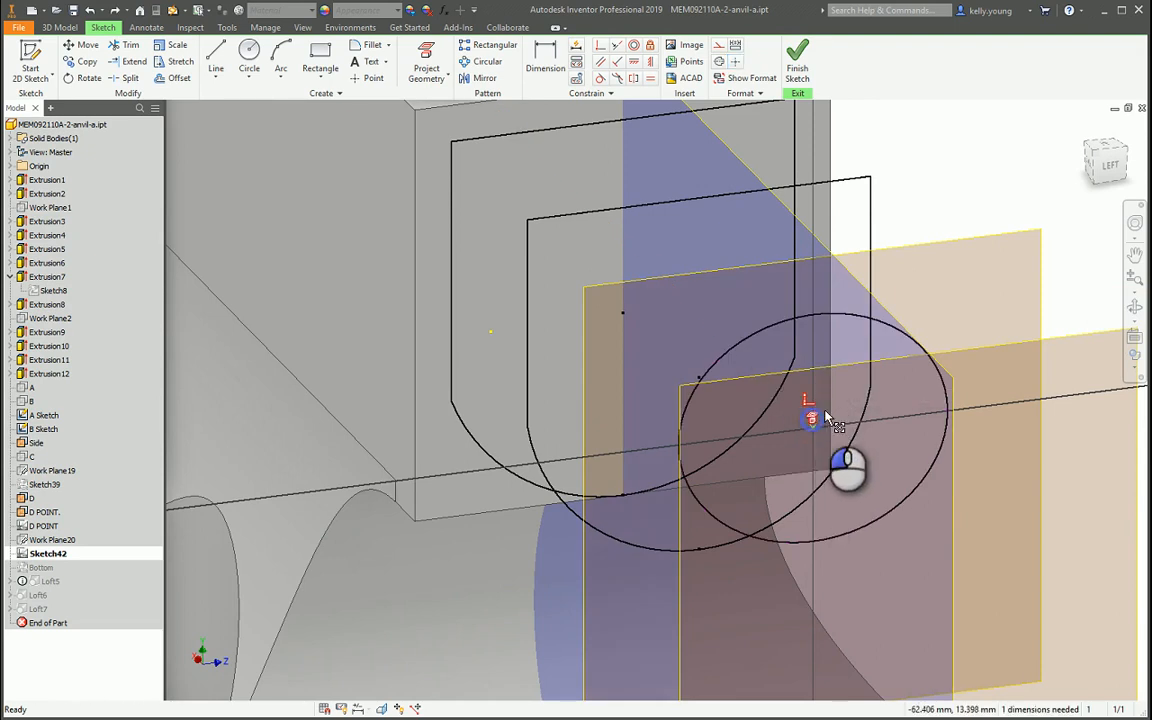
{"action": "right_click", "coordinate": [851, 383]}
{"action": "left_click", "coordinate": [850, 347]}
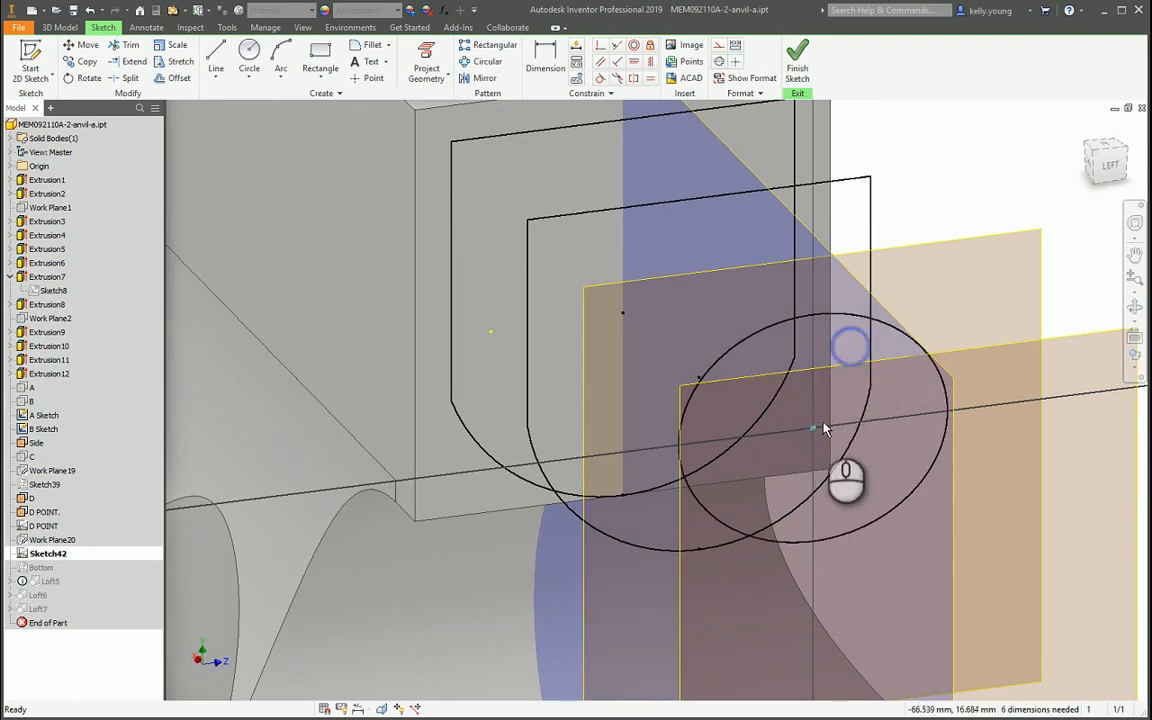
Step: Dimension the ellipse's vertical and horizontal radii in Sketch42, accepting the offered values
{"action": "left_click_drag", "start_coordinate": [781, 333], "coordinate": [808, 343]}
{"action": "left_click", "coordinate": [794, 320]}
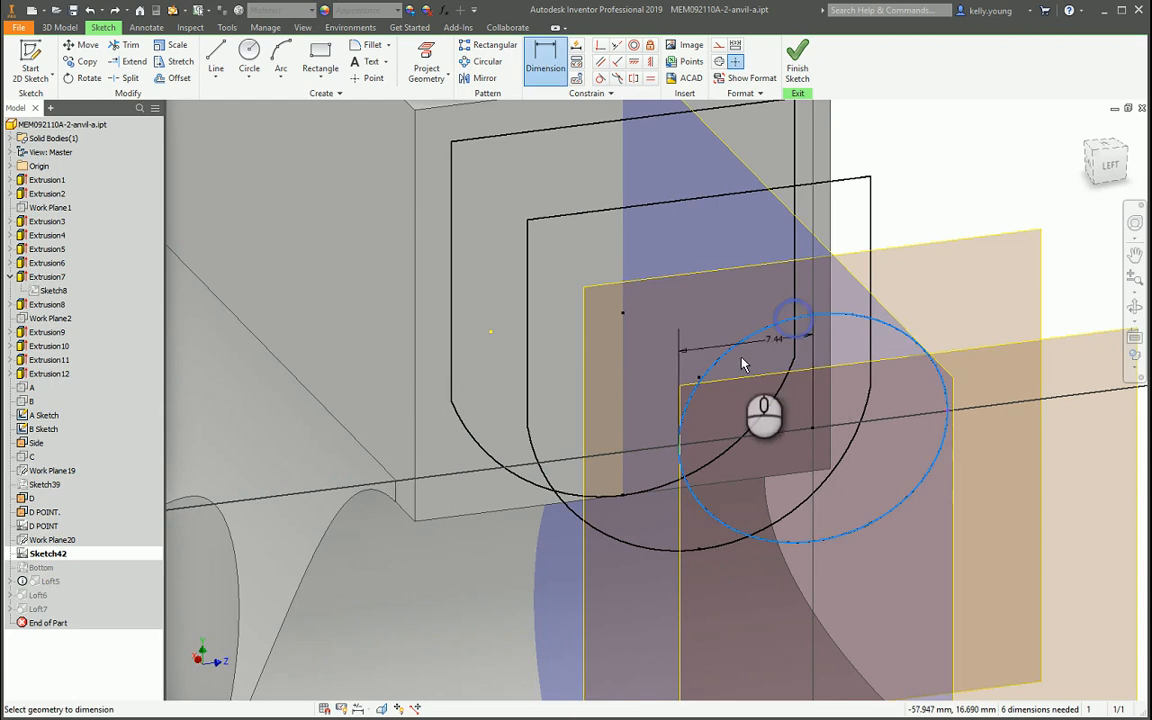
{"action": "left_click", "coordinate": [632, 374]}
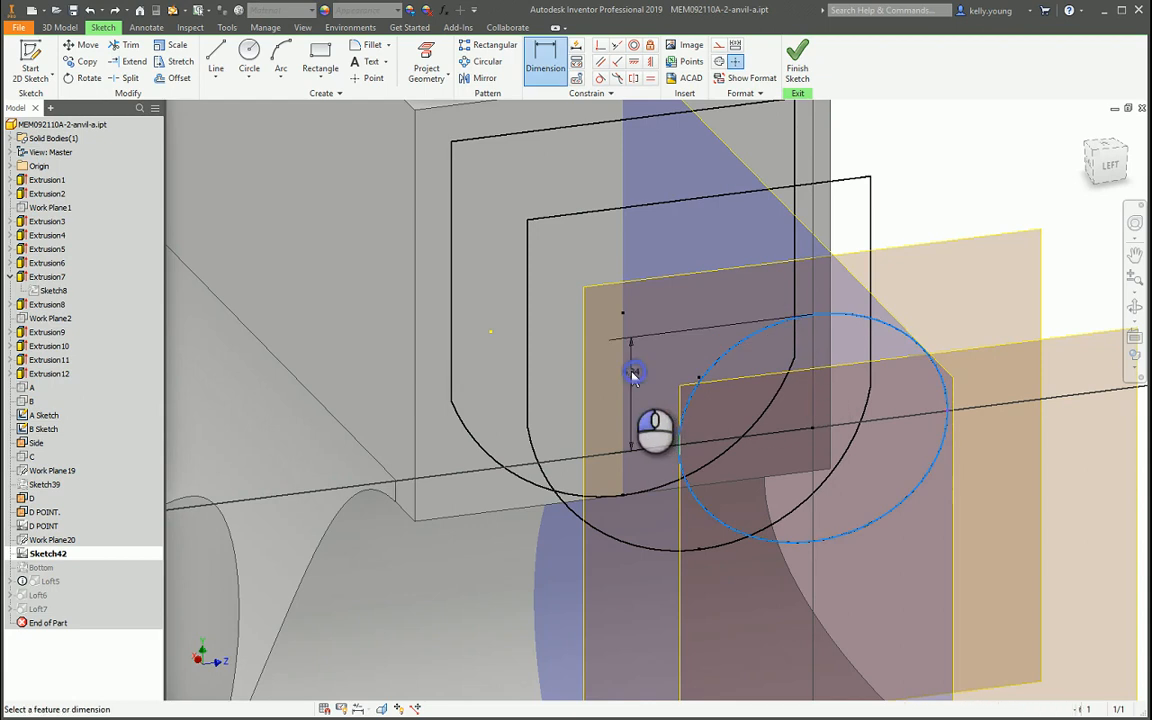
{"action": "left_click", "coordinate": [735, 337]}
{"action": "left_click", "coordinate": [738, 299]}
{"action": "left_click", "coordinate": [786, 350]}
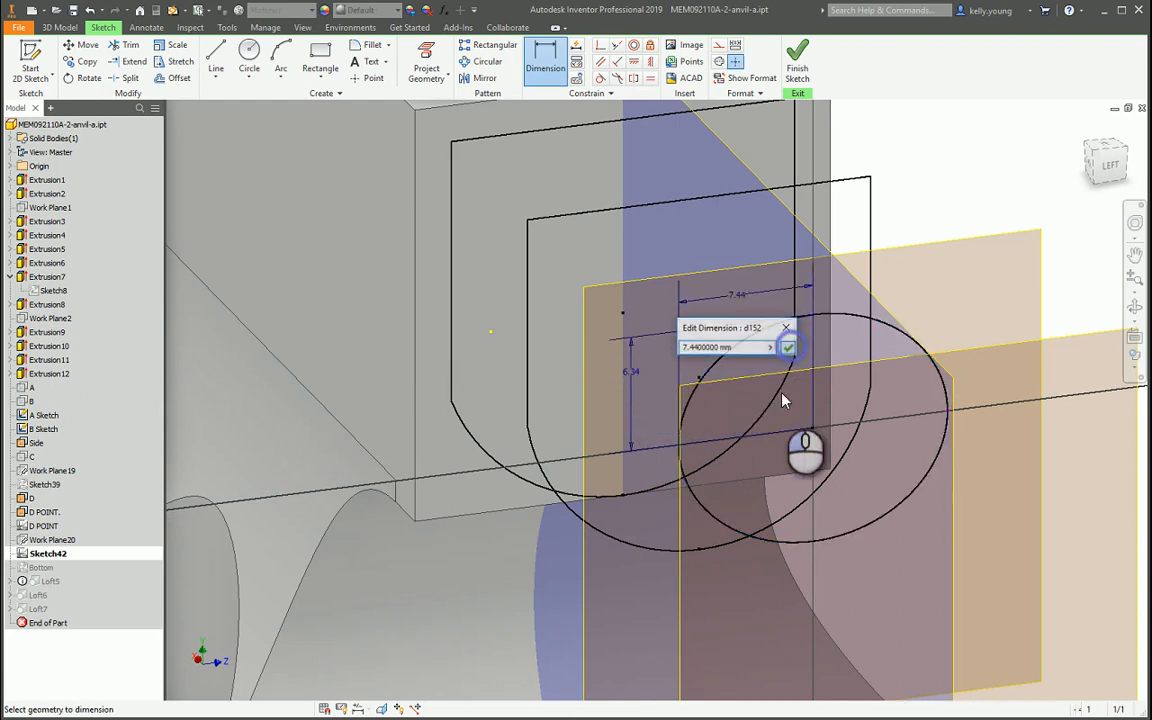
{"action": "key", "text": "Escape"}
Step: Delete the leftover constraint beside the ellipse in Sketch42 and pull on the ellipse to test how it moves
{"action": "left_click_drag", "start_coordinate": [720, 355], "coordinate": [792, 435]}
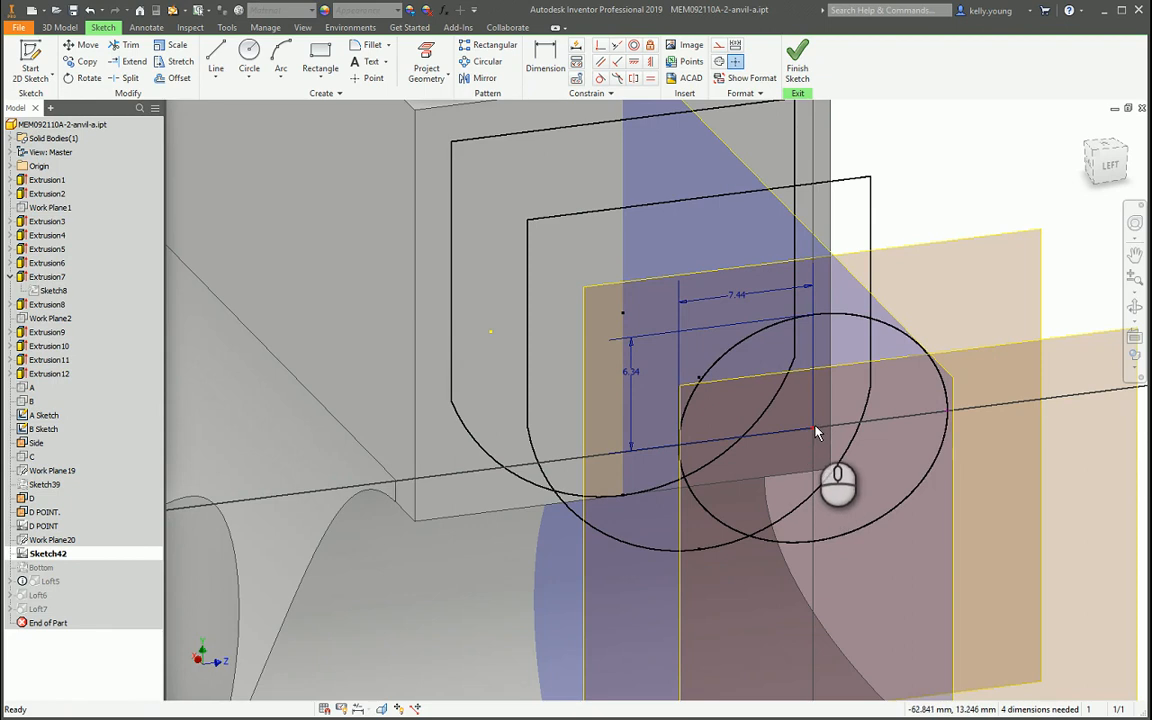
{"action": "left_click_drag", "start_coordinate": [946, 401], "coordinate": [997, 336]}
{"action": "right_click", "coordinate": [998, 334]}
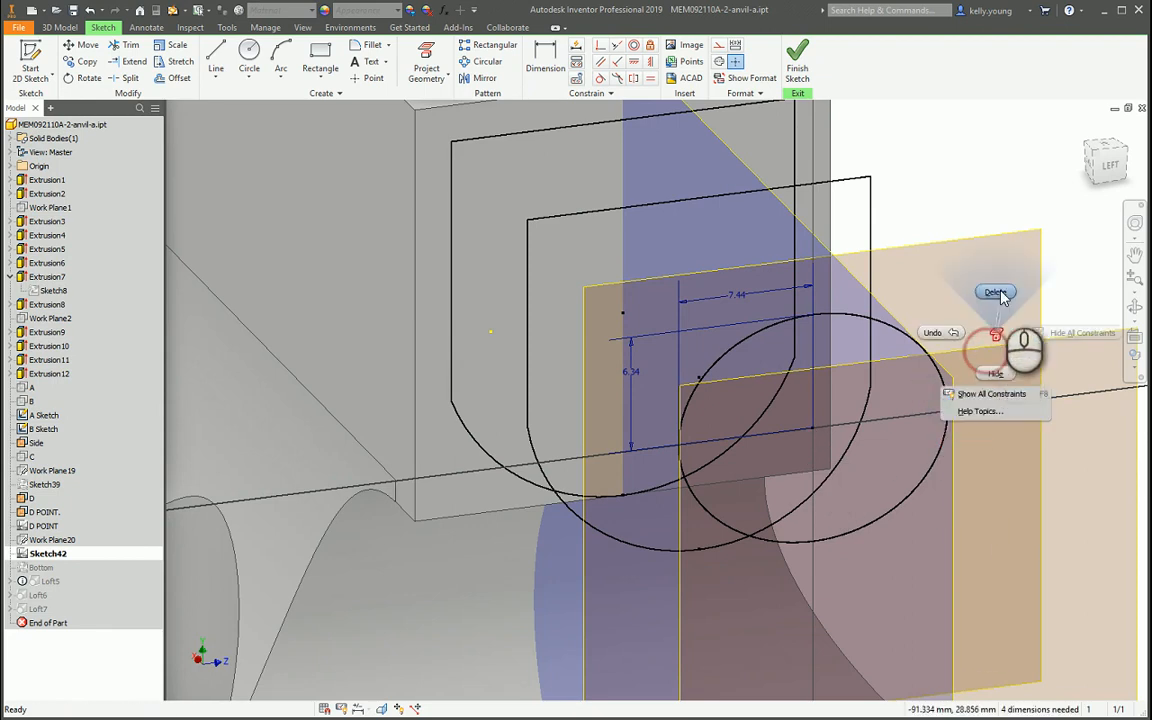
{"action": "left_click", "coordinate": [1000, 291]}
{"action": "left_click_drag", "start_coordinate": [948, 420], "coordinate": [905, 440]}
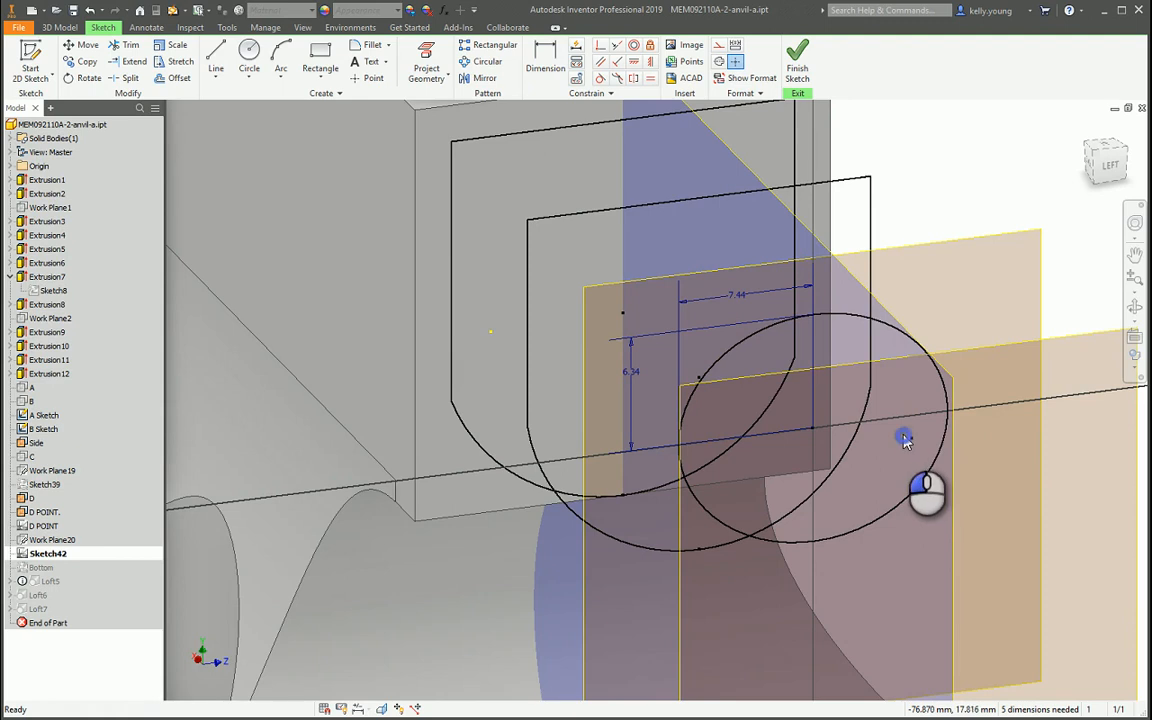
{"action": "left_click", "coordinate": [908, 502]}
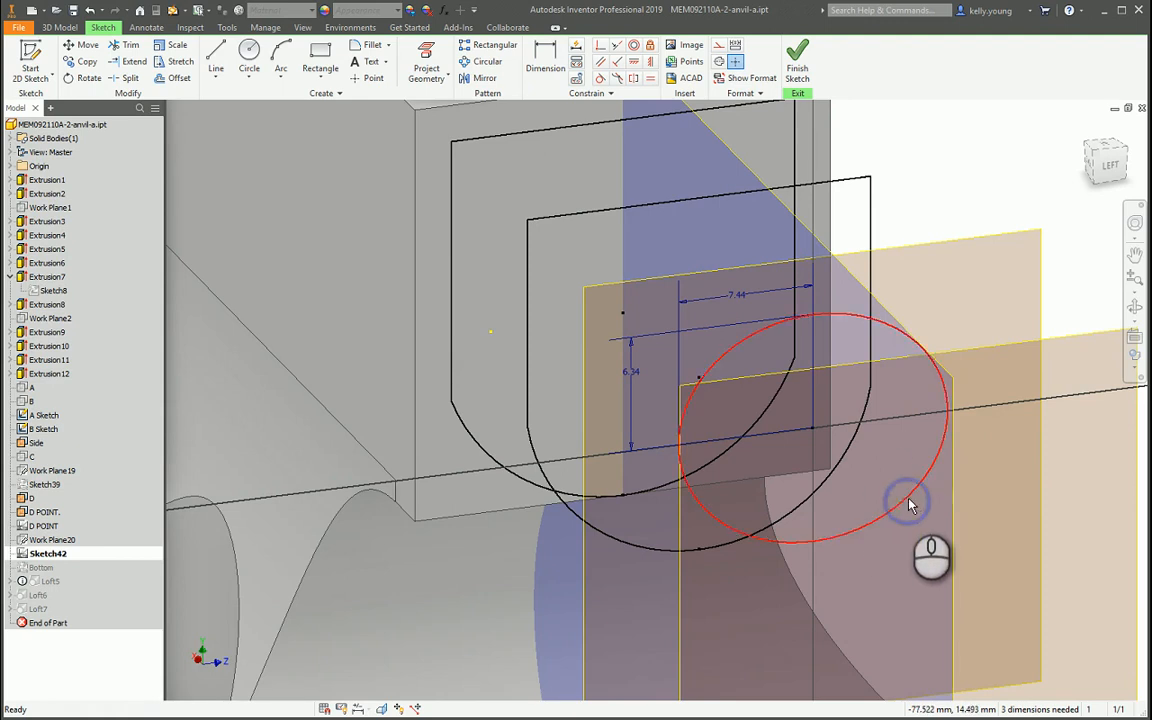
{"action": "left_click_drag", "start_coordinate": [908, 501], "coordinate": [840, 495]}
{"action": "mouse_move", "coordinate": [818, 432]}
{"action": "left_mouse_down"}
{"action": "mouse_move", "coordinate": [828, 474]}
{"action": "mouse_move", "coordinate": [890, 554]}
{"action": "left_mouse_up"}
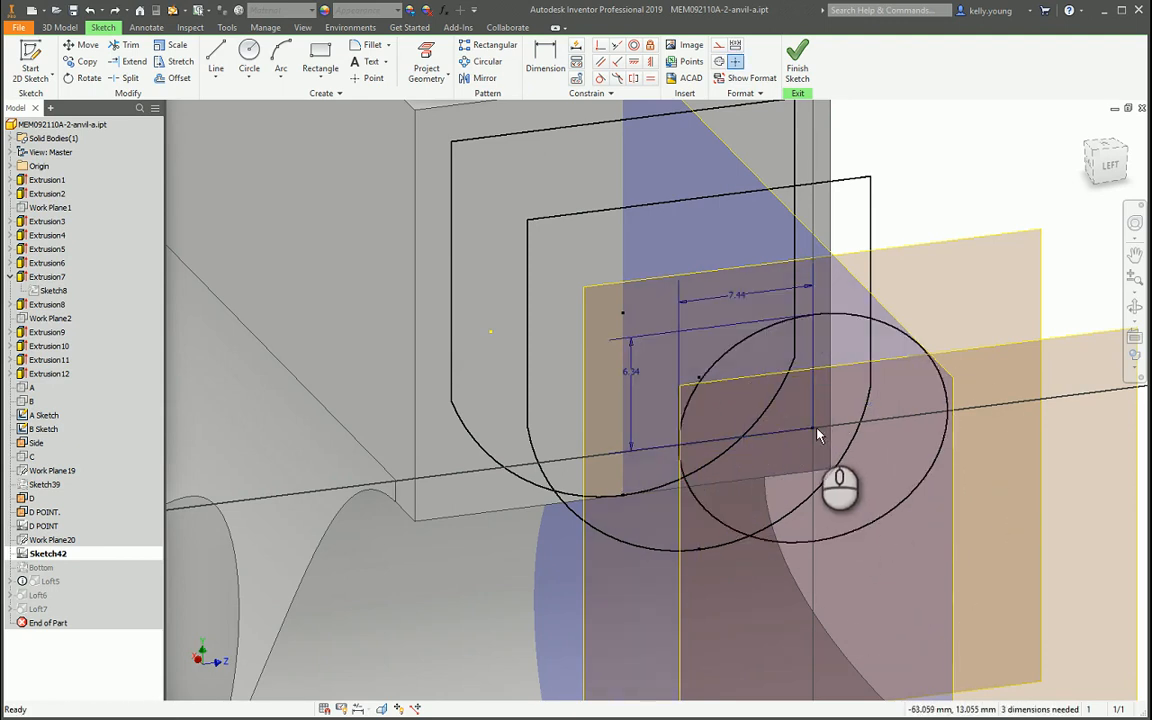
Step: Project the top line of the outer horn profile into Sketch42 and make the ellipse tangent to it
{"action": "middle_click_drag", "start_coordinate": [804, 434], "coordinate": [753, 296], "text": "shift"}
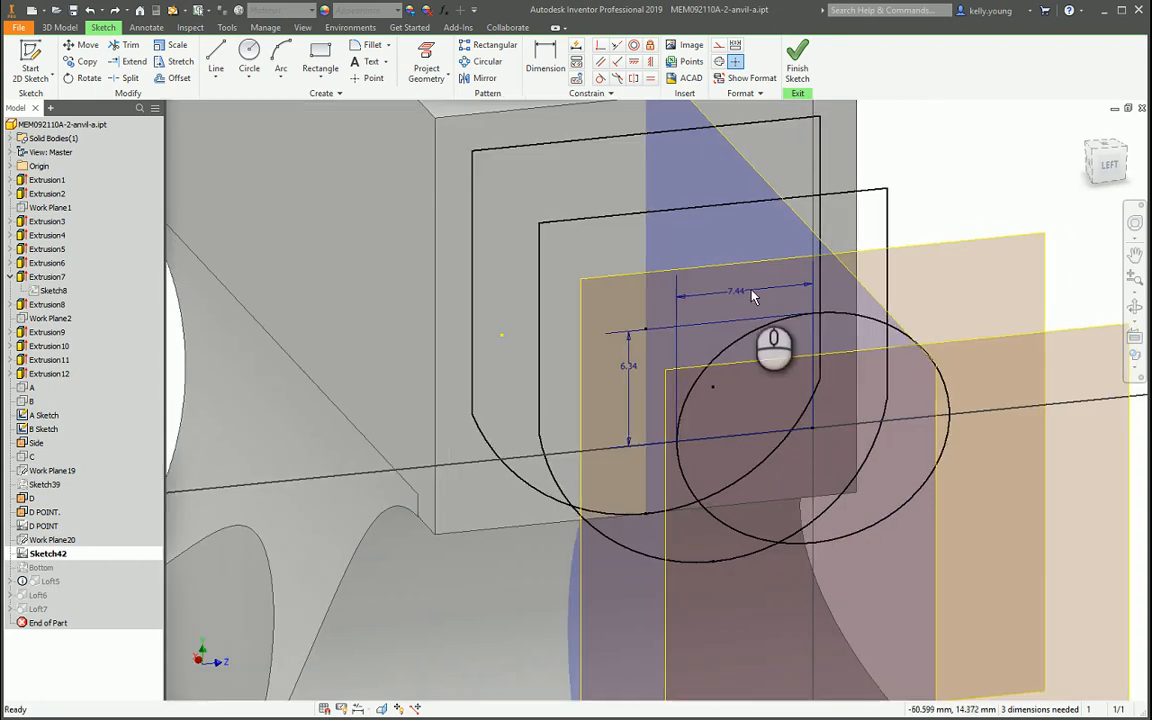
{"action": "left_click", "coordinate": [426, 62]}
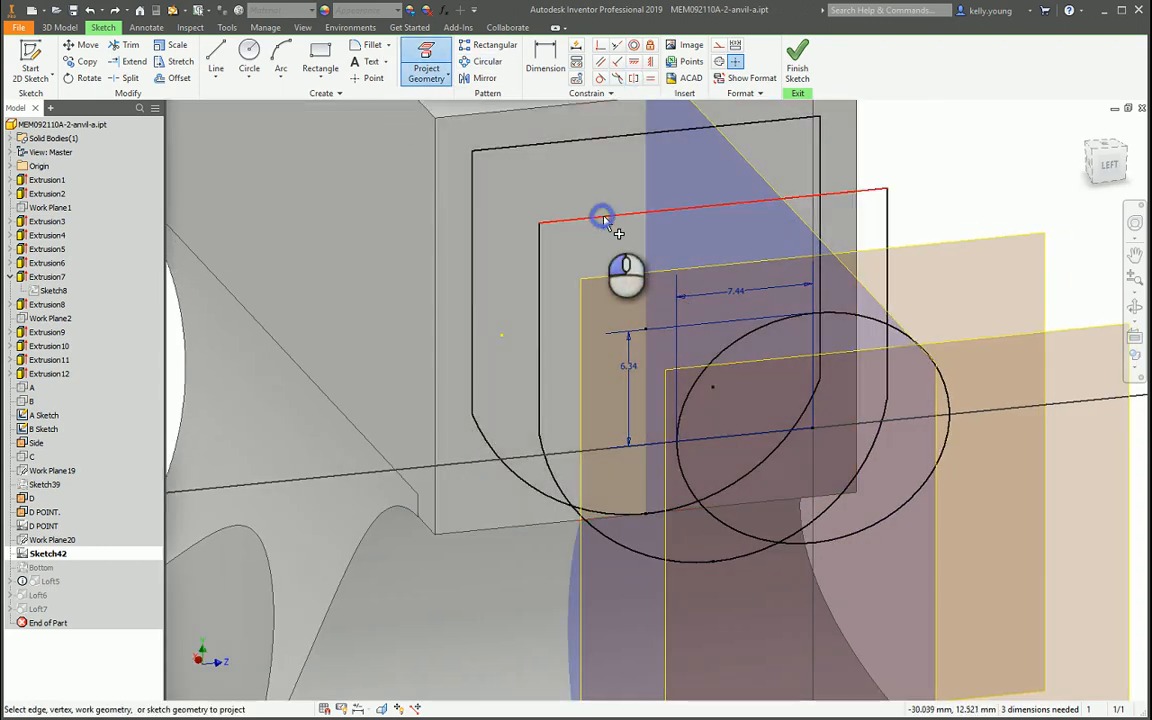
{"action": "left_click", "coordinate": [598, 78]}
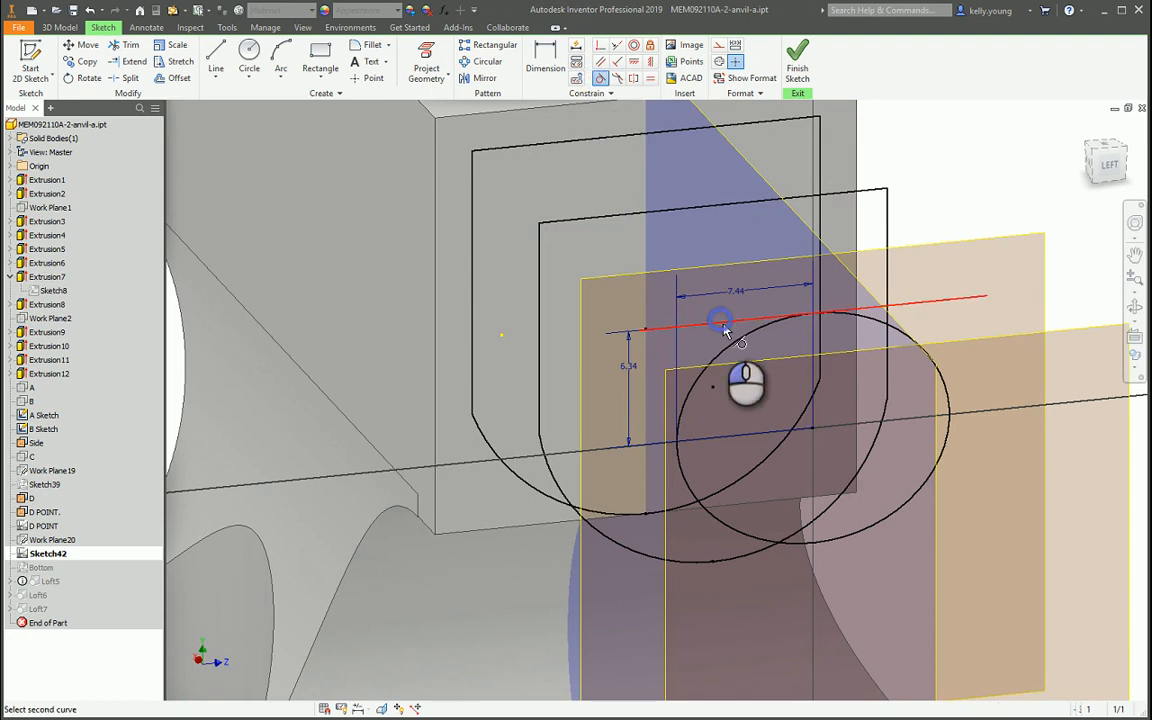
{"action": "left_click", "coordinate": [728, 322]}
{"action": "left_click", "coordinate": [740, 343]}
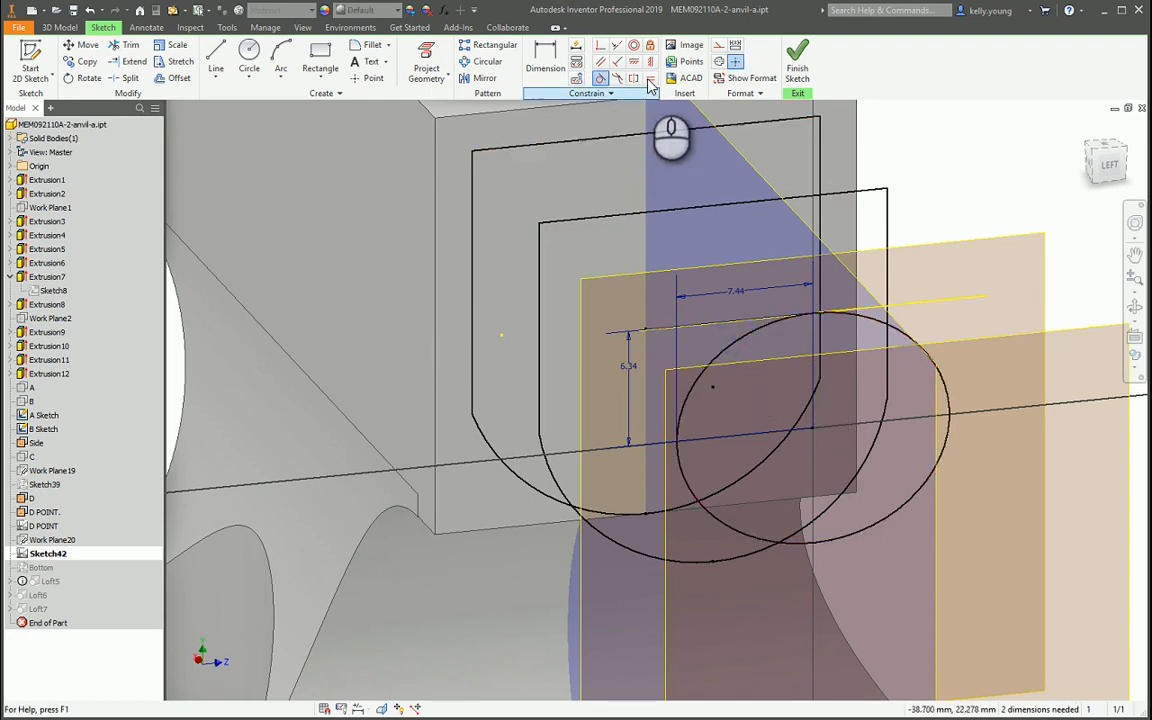
Step: Align the ellipse's centre vertically with the midpoint of the projected top line
{"action": "left_click", "coordinate": [635, 62]}
{"action": "left_click", "coordinate": [811, 429]}
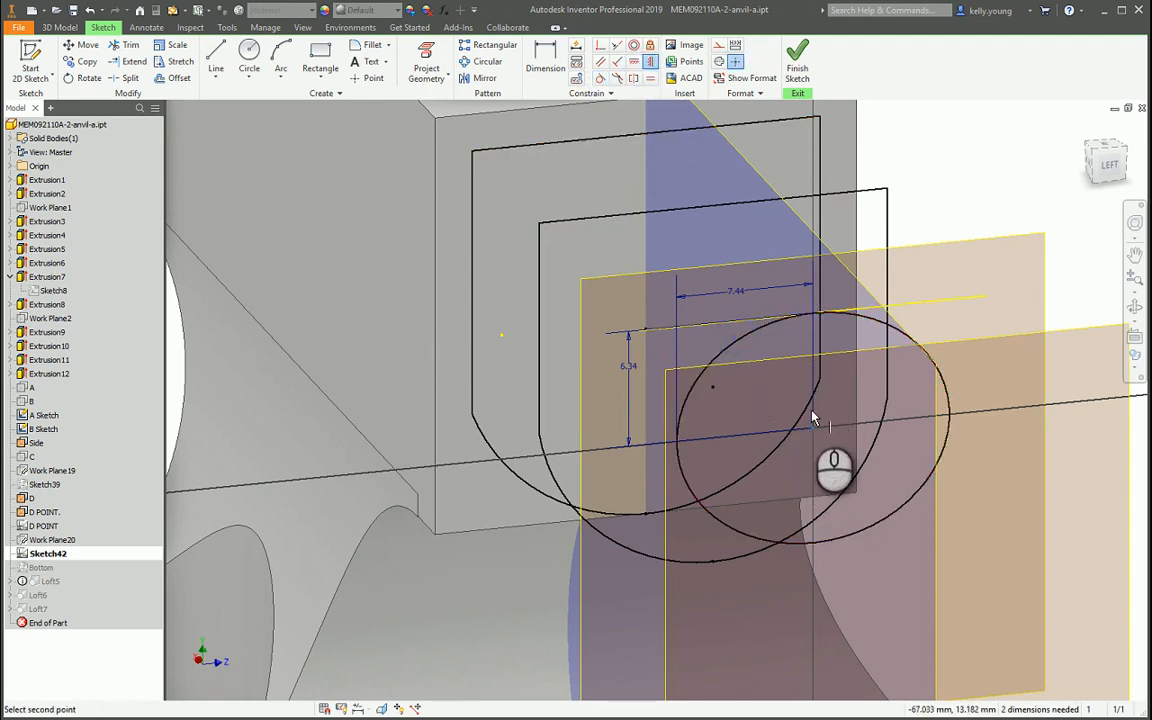
{"action": "left_click", "coordinate": [815, 313]}
{"action": "key", "text": "Escape"}
Step: Test the ellipse's remaining movement and show all degrees of freedom in Sketch42
{"action": "left_click_drag", "start_coordinate": [895, 332], "coordinate": [668, 462]}
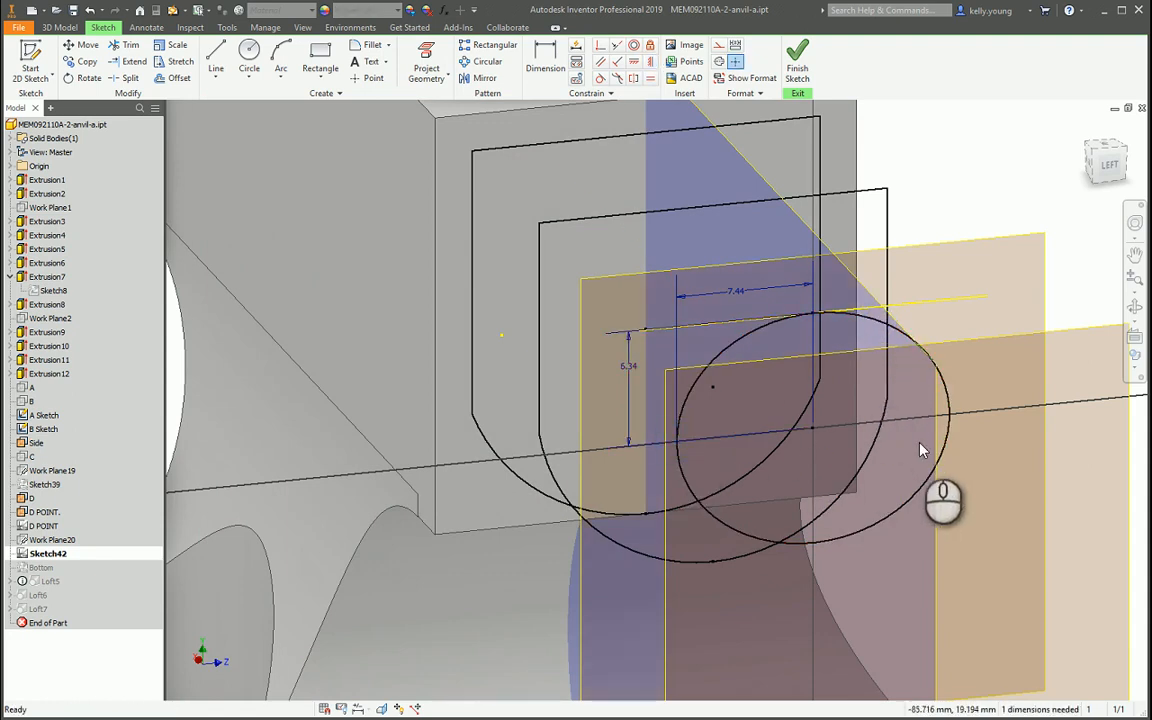
{"action": "left_click_drag", "start_coordinate": [935, 467], "coordinate": [755, 380]}
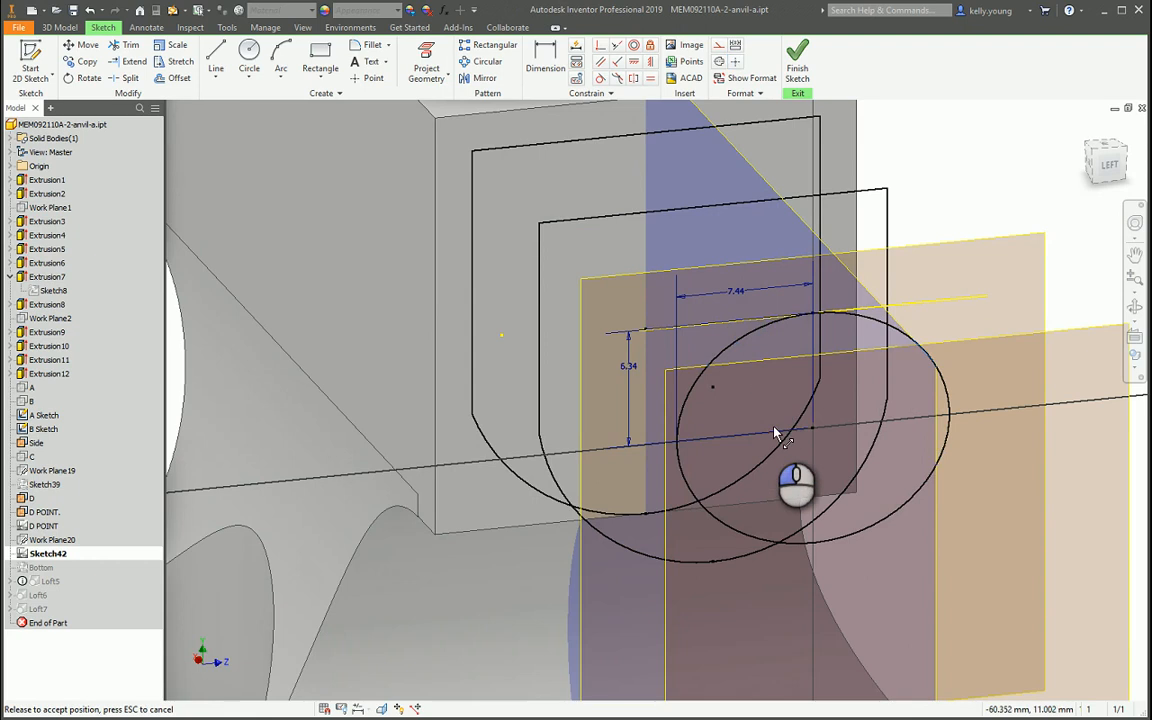
{"action": "left_click_drag", "start_coordinate": [775, 432], "coordinate": [890, 519]}
{"action": "right_click", "coordinate": [1025, 484]}
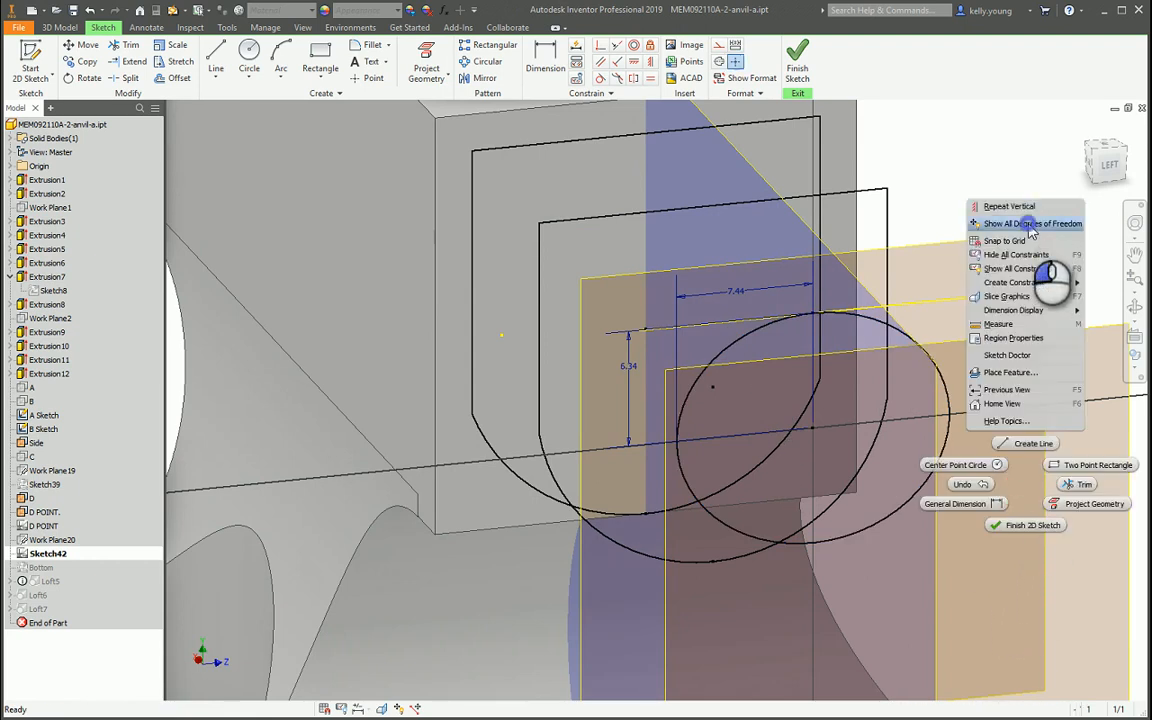
{"action": "left_click", "coordinate": [1031, 225]}
{"action": "mouse_move", "coordinate": [815, 437]}
{"action": "left_mouse_down"}
{"action": "mouse_move", "coordinate": [805, 450]}
{"action": "mouse_move", "coordinate": [806, 415]}
{"action": "left_mouse_up"}
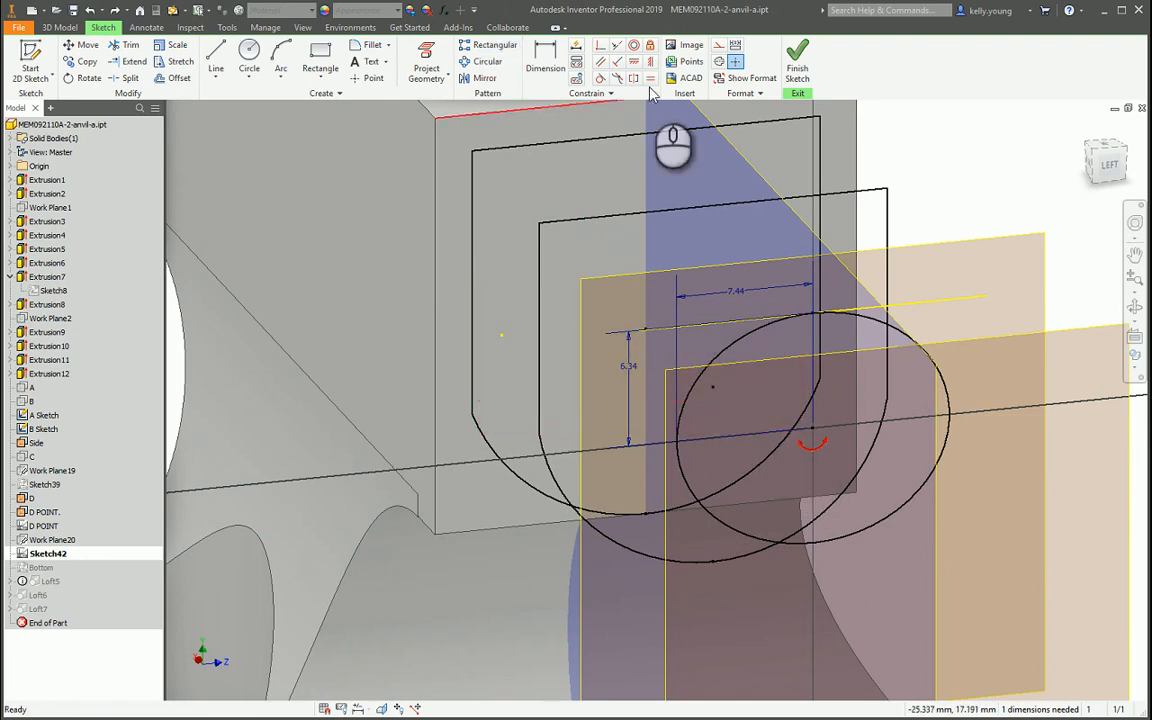
Step: Draw a line from the ellipse's centre to its side axis point and constrain that line horizontal
{"action": "key", "text": "l"}
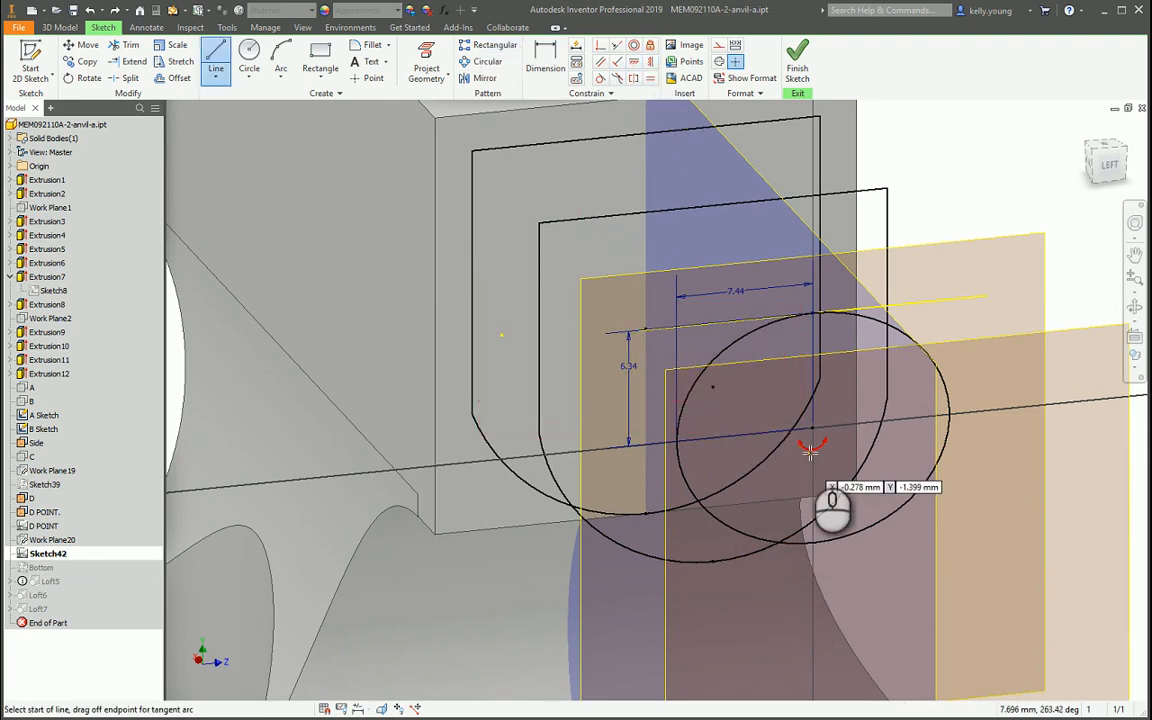
{"action": "left_click", "coordinate": [812, 440]}
{"action": "left_click", "coordinate": [677, 441]}
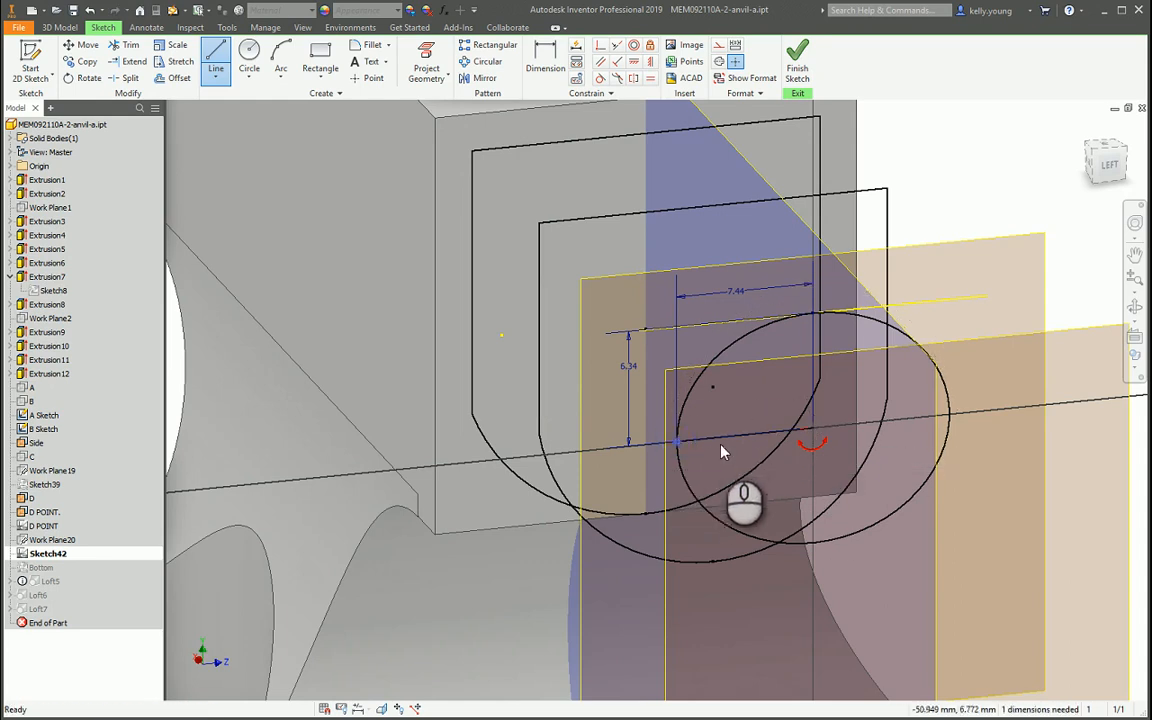
{"action": "key", "text": "Escape"}
{"action": "mouse_move", "coordinate": [686, 458]}
{"action": "left_mouse_down"}
{"action": "mouse_move", "coordinate": [676, 462]}
{"action": "mouse_move", "coordinate": [686, 472]}
{"action": "left_mouse_up"}
{"action": "left_click", "coordinate": [636, 63]}
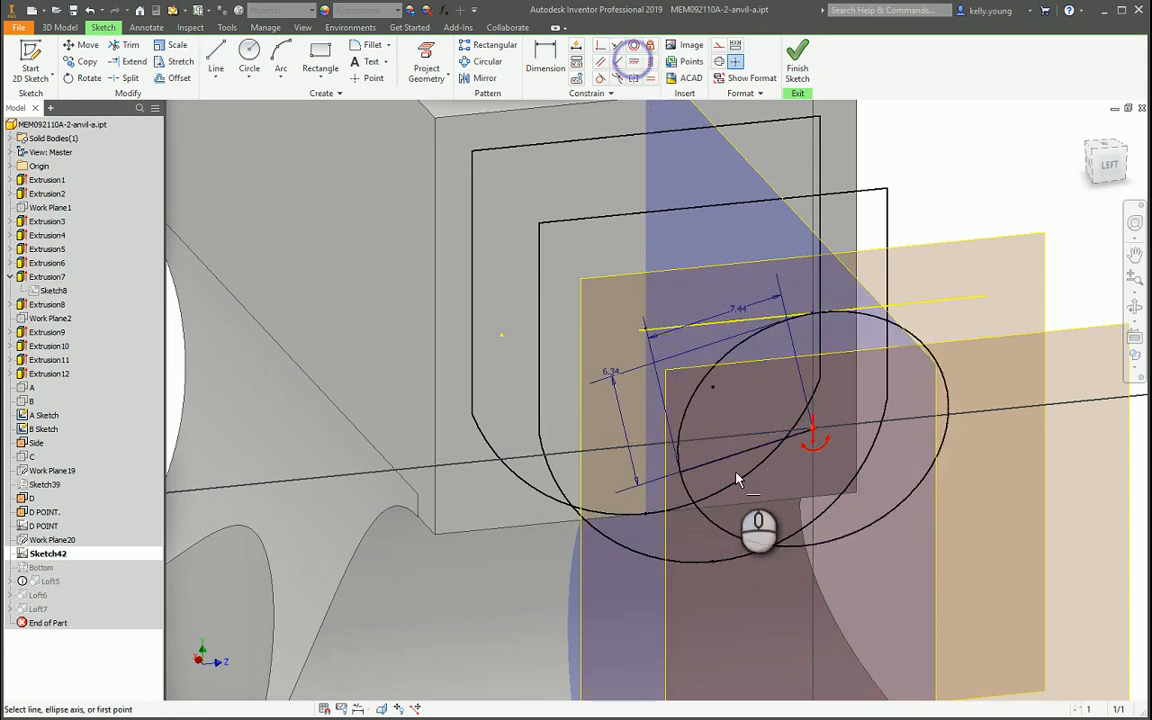
{"action": "left_click", "coordinate": [724, 464]}
{"action": "key", "text": "Escape"}
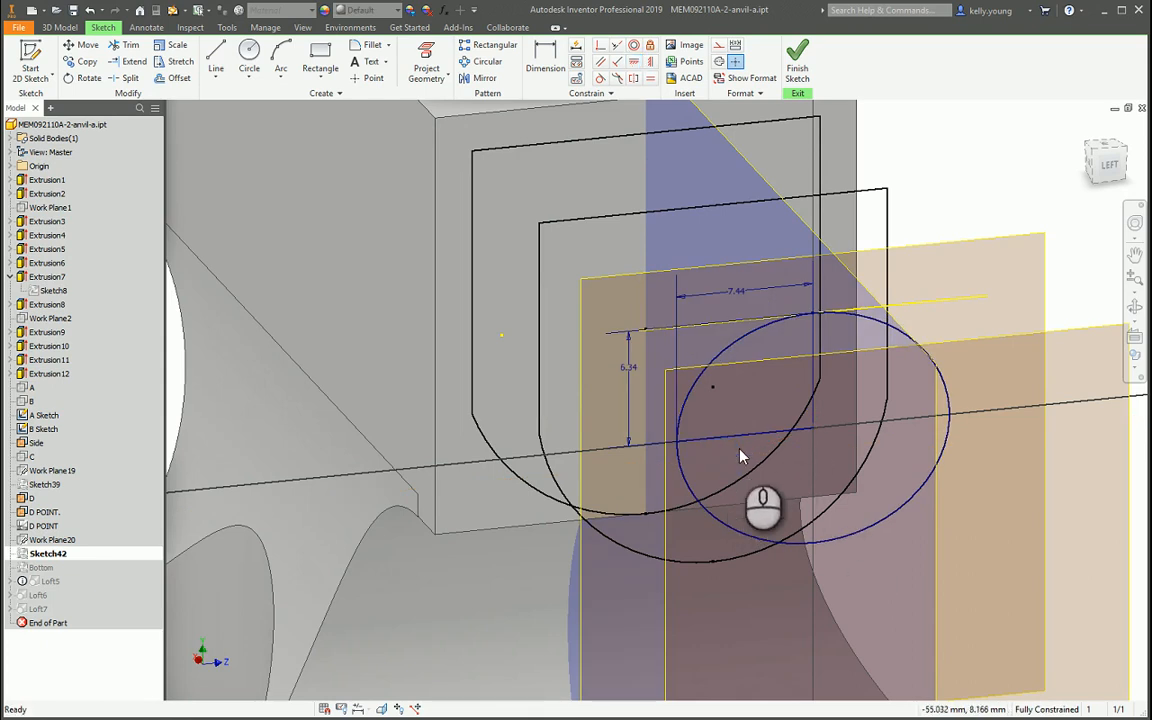
Step: Convert the ellipse's horizontal axis line to construction geometry and finish Sketch42
{"action": "left_click", "coordinate": [737, 438]}
{"action": "left_click", "coordinate": [720, 48]}
{"action": "right_click_drag", "start_coordinate": [856, 208], "coordinate": [862, 385]}
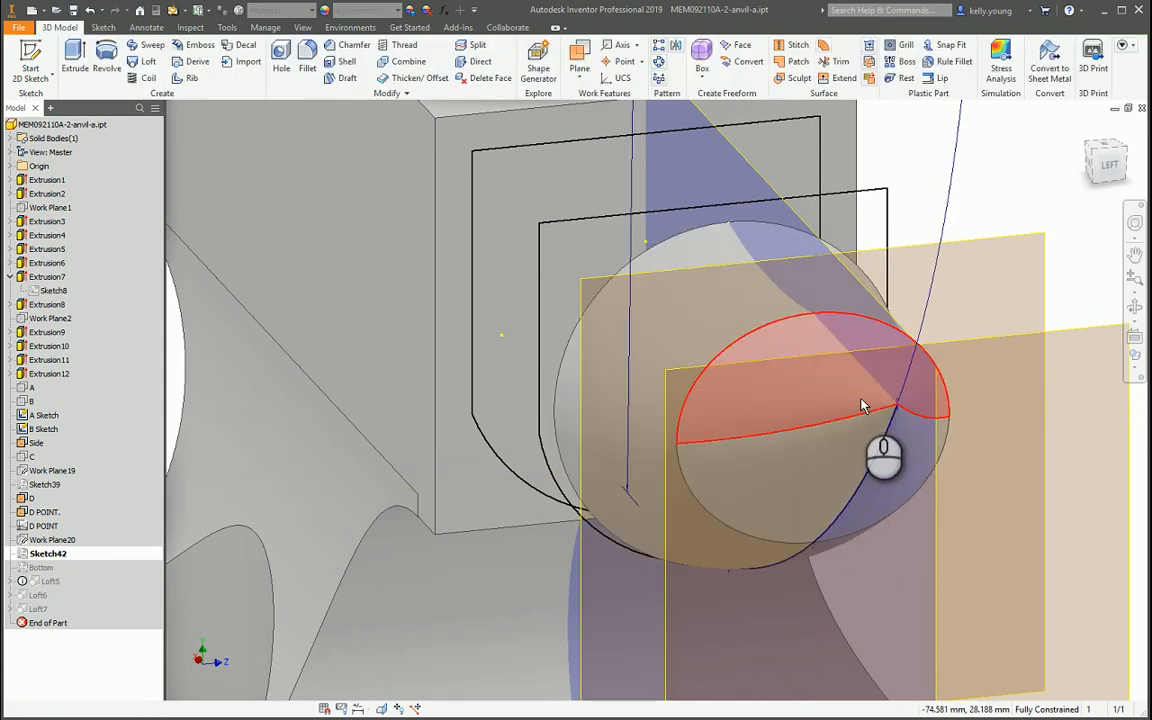
Step: Delete the horn's Loft5, Loft6 and Loft7 features from the part
{"action": "middle_click_drag", "start_coordinate": [427, 388], "coordinate": [500, 400], "text": "shift"}
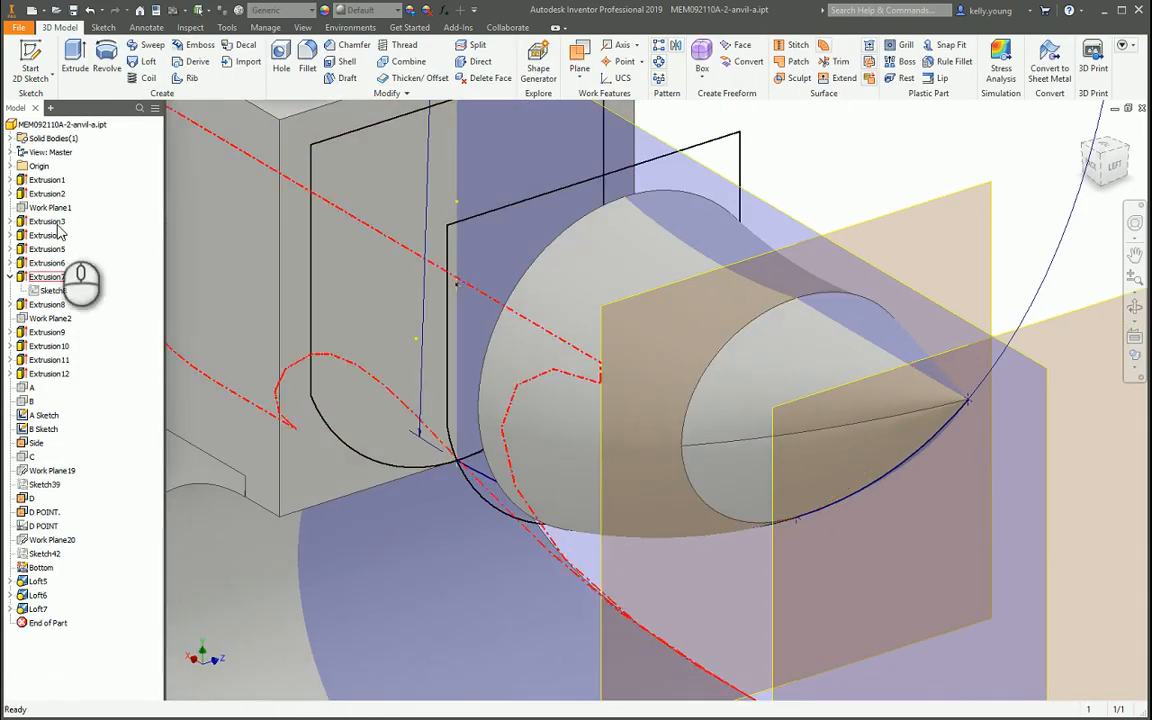
{"action": "middle_click_drag", "start_coordinate": [673, 488], "coordinate": [712, 462], "text": "shift"}
{"action": "left_click", "coordinate": [1107, 162]}
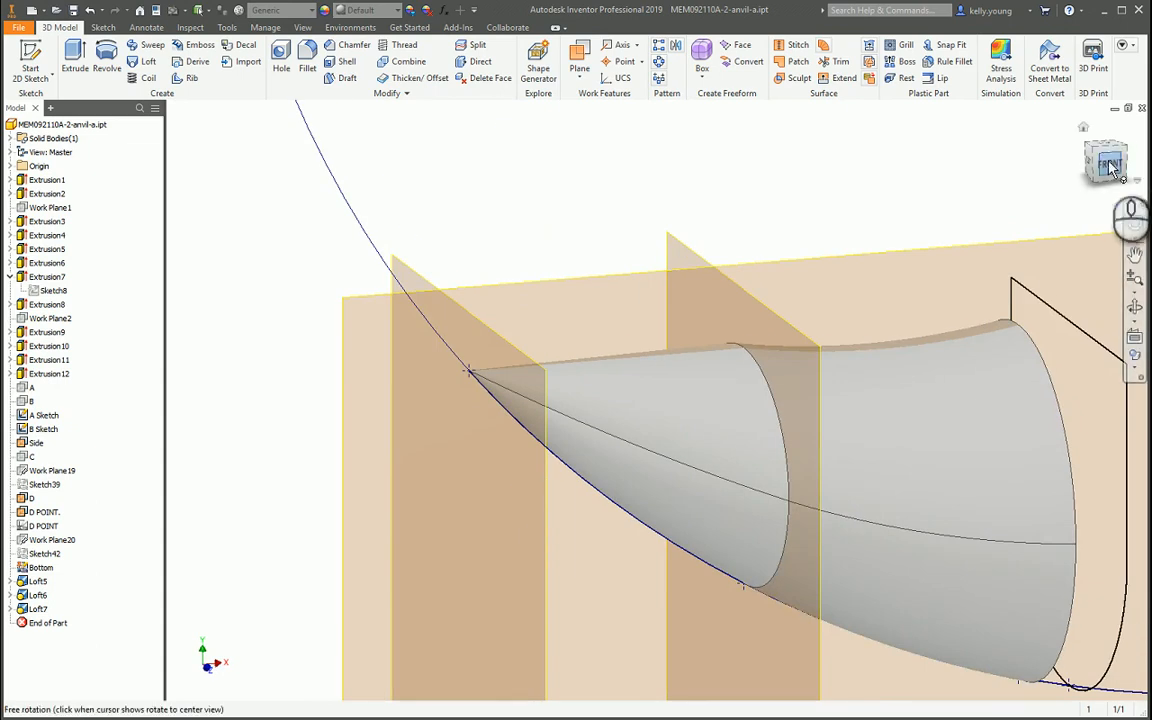
{"action": "scroll", "coordinate": [666, 424], "scroll_direction": "up", "scroll_amount": 5}
{"action": "scroll", "coordinate": [591, 473], "scroll_direction": "down", "scroll_amount": 5}
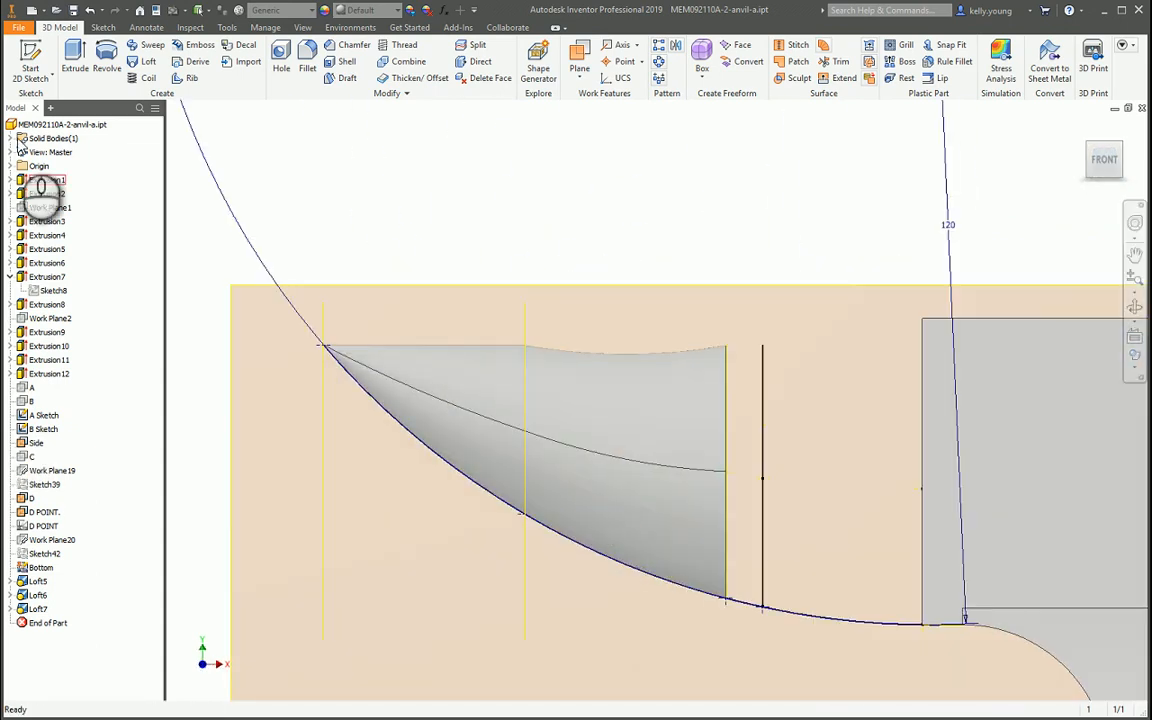
{"action": "left_click", "coordinate": [37, 583]}
{"action": "left_click", "coordinate": [38, 608], "text": "shift"}
{"action": "right_click", "coordinate": [39, 607]}
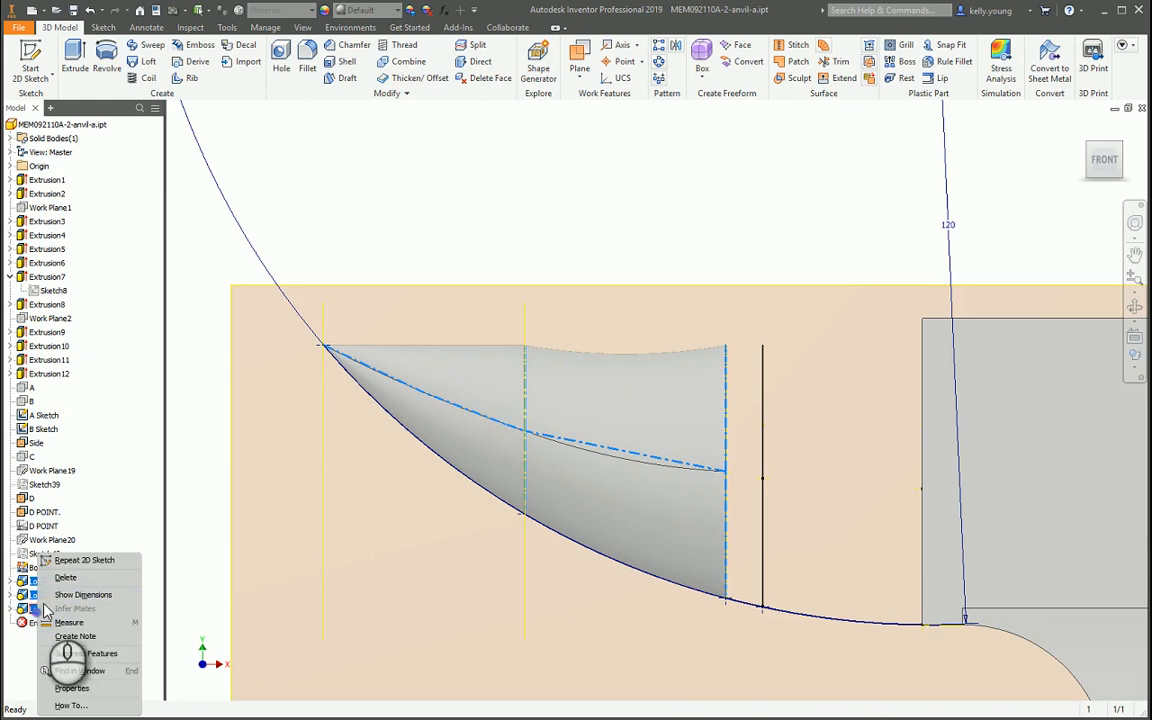
{"action": "left_click", "coordinate": [68, 579]}
{"action": "left_click", "coordinate": [168, 184]}
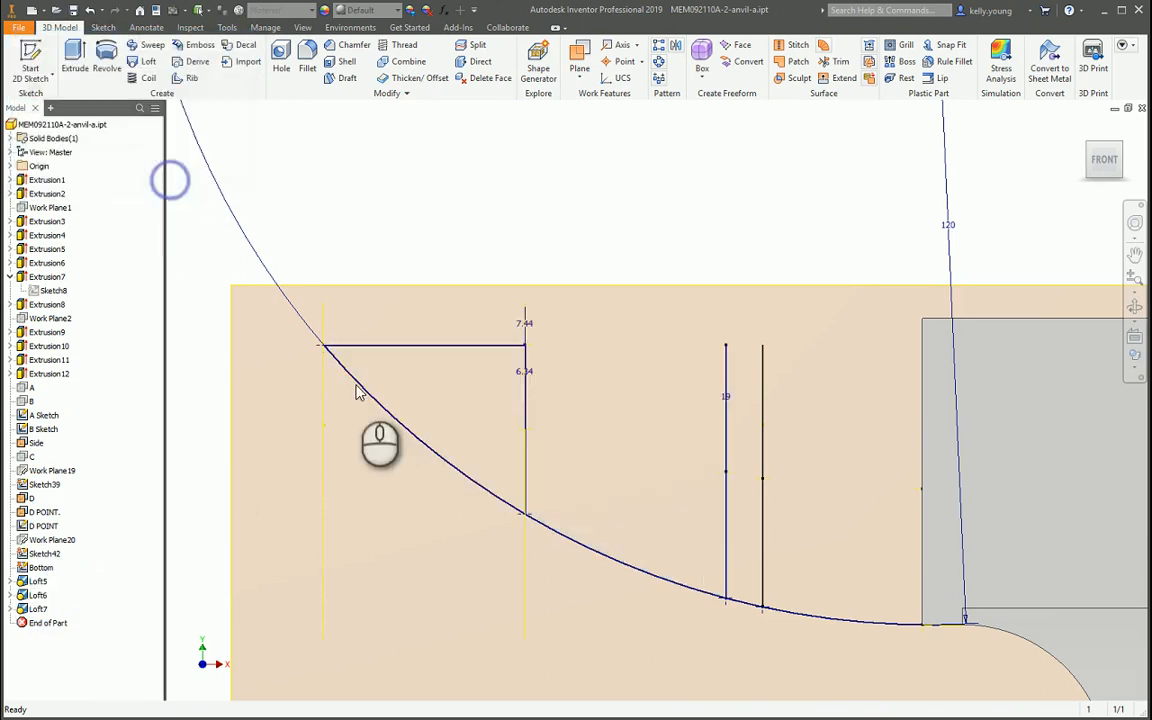
Step: Roll the part back by moving the End of Part marker above the Bottom sketch
{"action": "middle_click_drag", "start_coordinate": [334, 590], "coordinate": [470, 585], "text": "shift"}
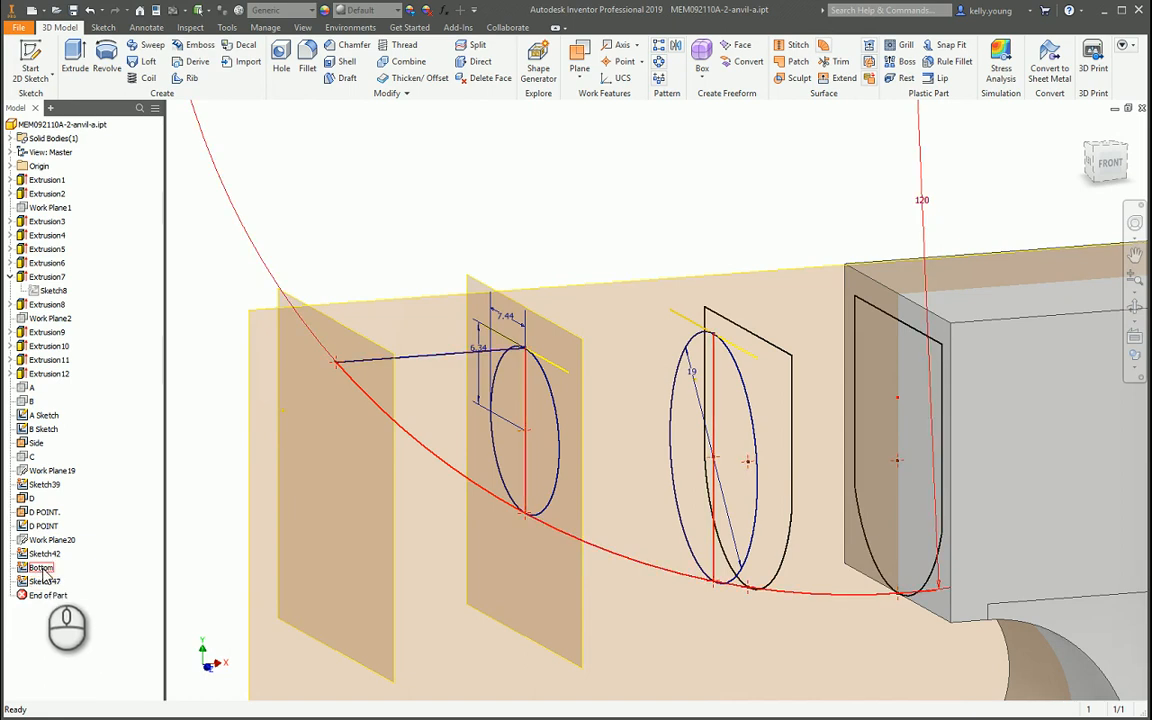
{"action": "left_click_drag", "start_coordinate": [58, 580], "coordinate": [64, 570]}
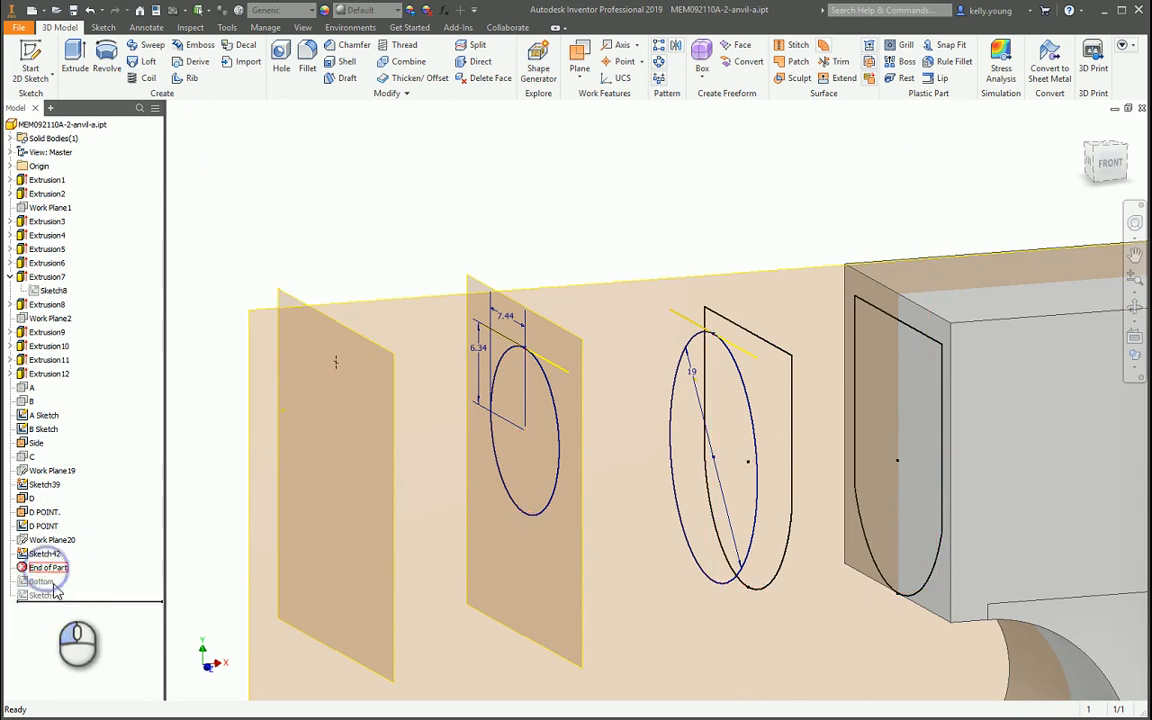
{"action": "mouse_move", "coordinate": [45, 567]}
{"action": "left_mouse_down"}
{"action": "mouse_move", "coordinate": [34, 586]}
{"action": "mouse_move", "coordinate": [51, 597]}
{"action": "mouse_move", "coordinate": [36, 566]}
{"action": "left_mouse_up"}
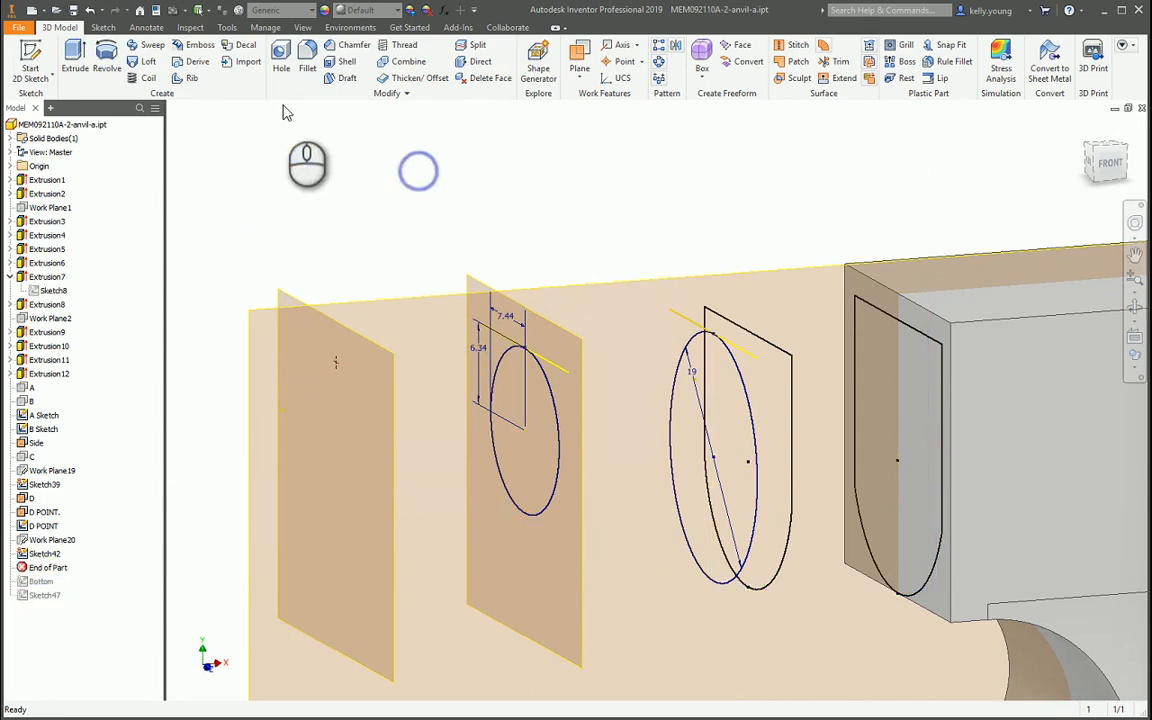
Step: Start a new 2D sketch on the Side work plane
{"action": "left_click", "coordinate": [30, 62]}
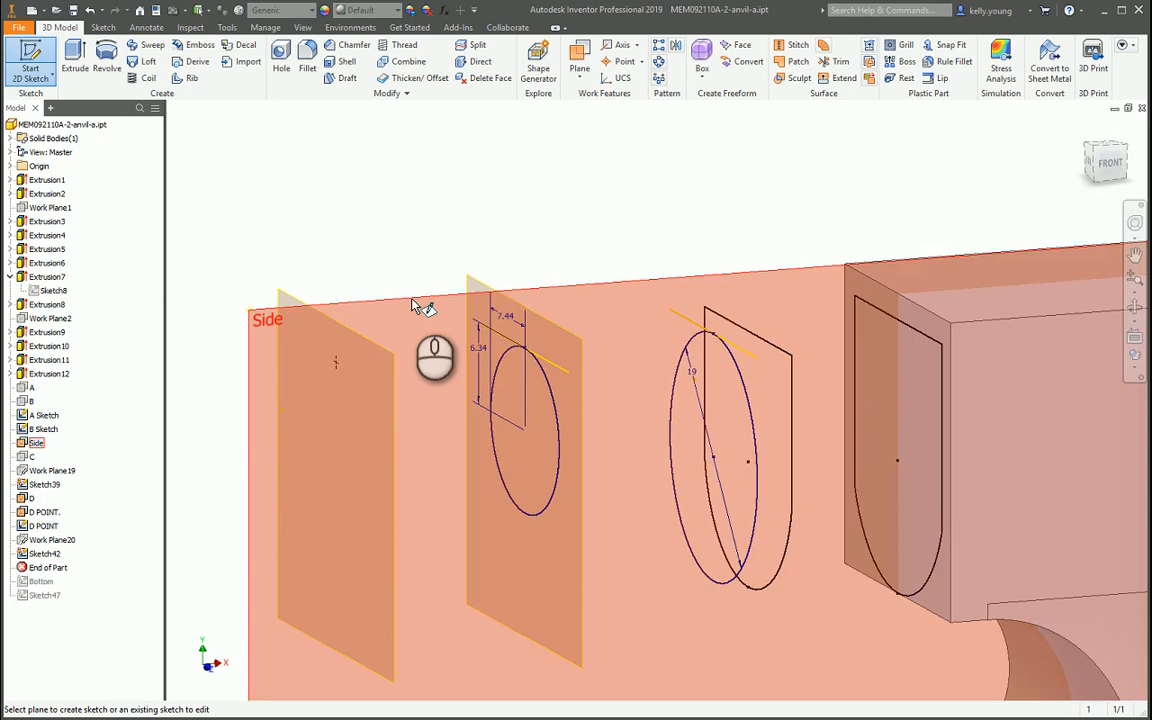
{"action": "left_click", "coordinate": [421, 303]}
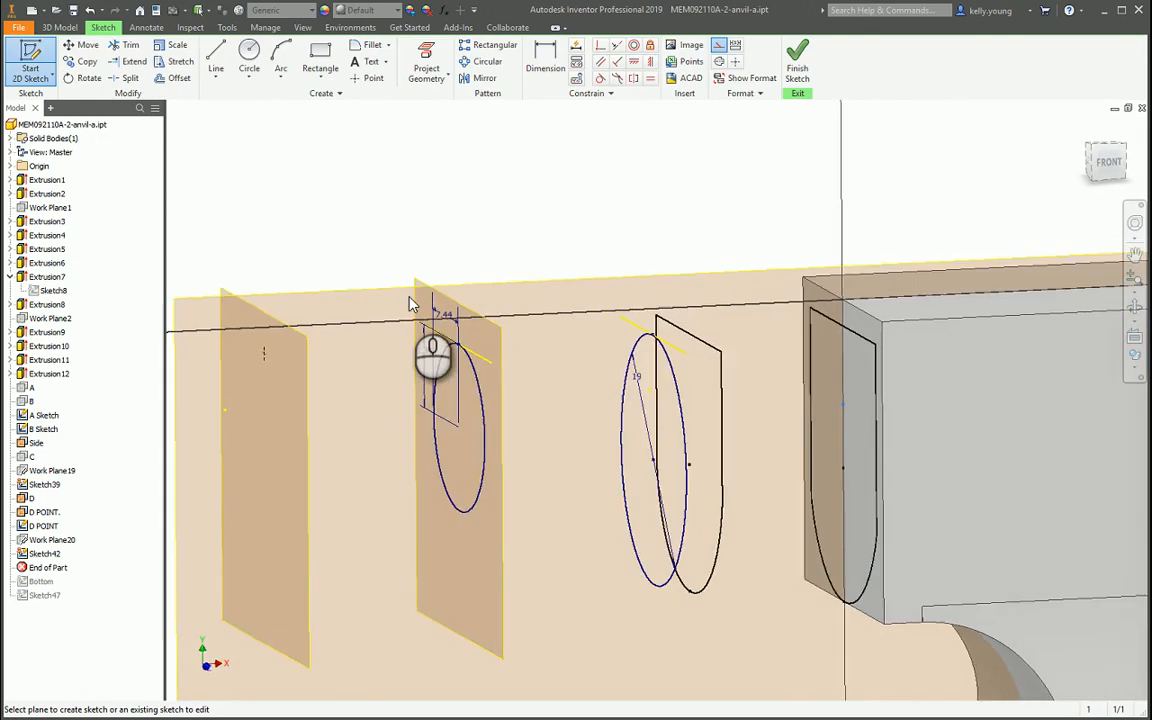
{"action": "middle_click_drag", "start_coordinate": [332, 386], "coordinate": [440, 368]}
{"action": "middle_click_drag", "start_coordinate": [278, 392], "coordinate": [330, 411], "text": "shift"}
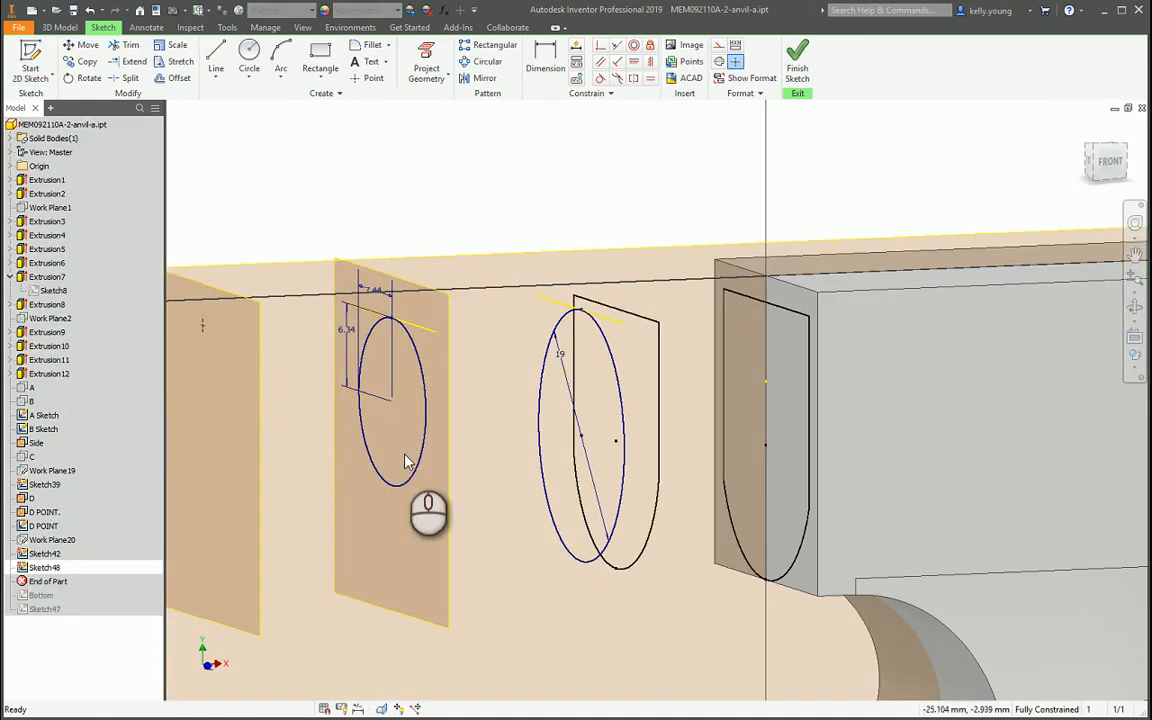
Step: Project the Sketch42 ellipse and the 19 mm circle into the new side sketch
{"action": "left_click", "coordinate": [426, 62]}
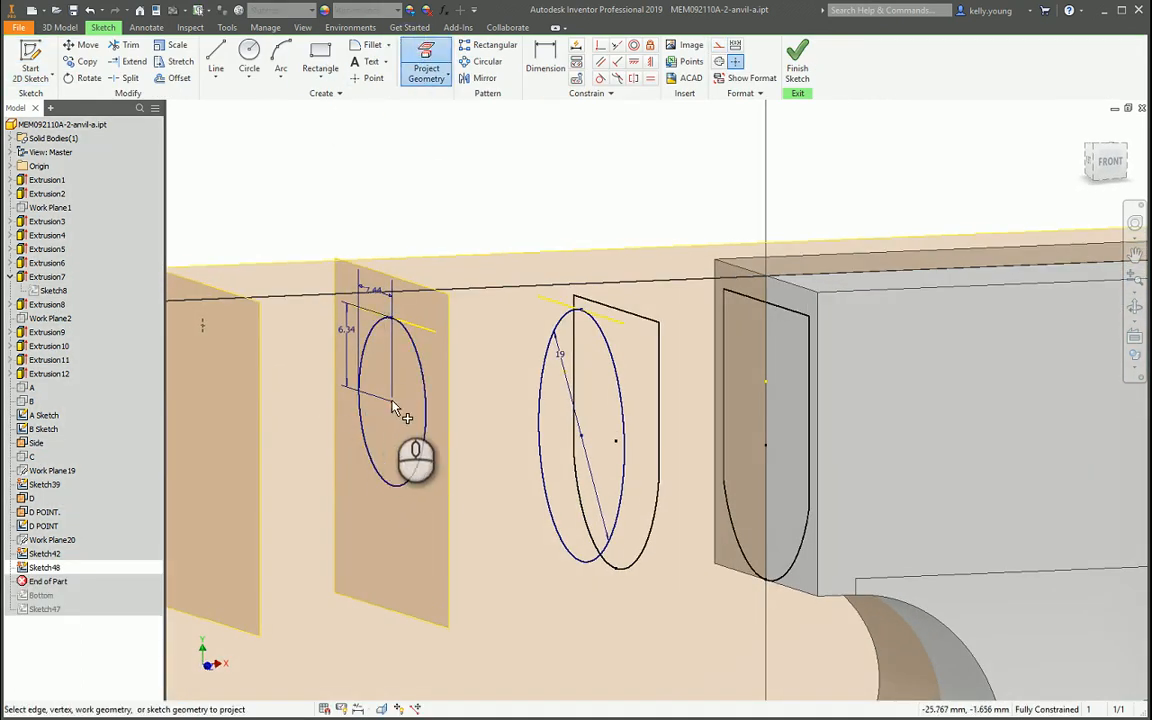
{"action": "middle_click_drag", "start_coordinate": [432, 415], "coordinate": [465, 433]}
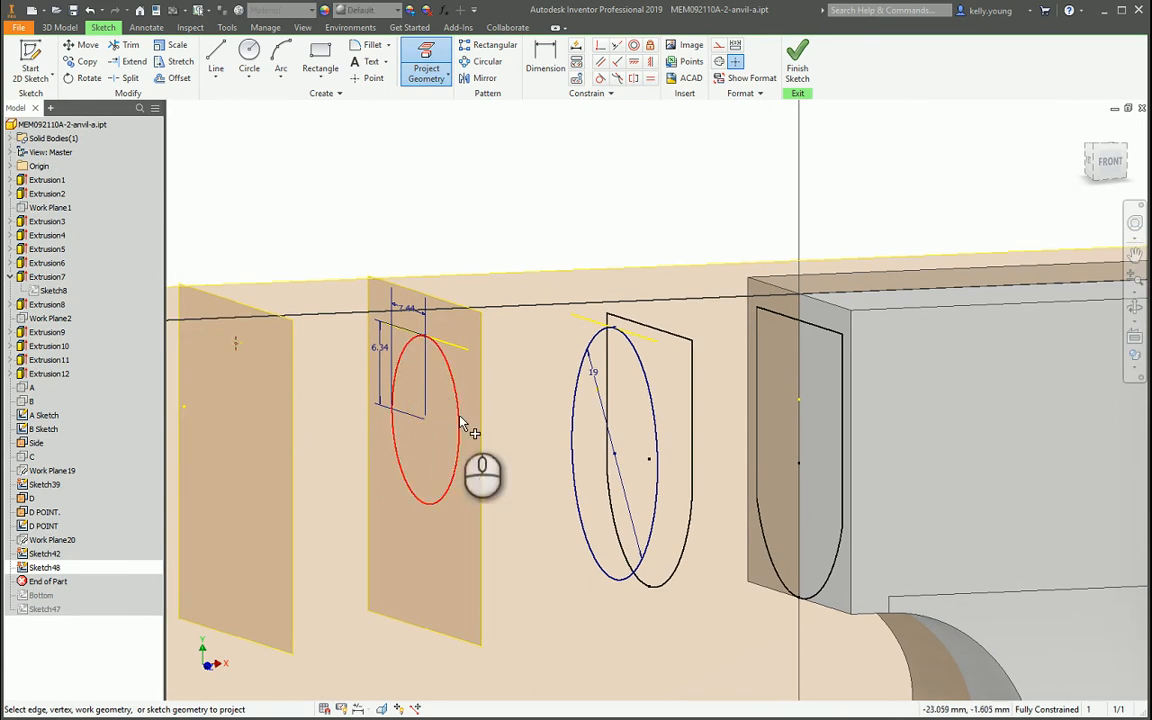
{"action": "left_click", "coordinate": [426, 460]}
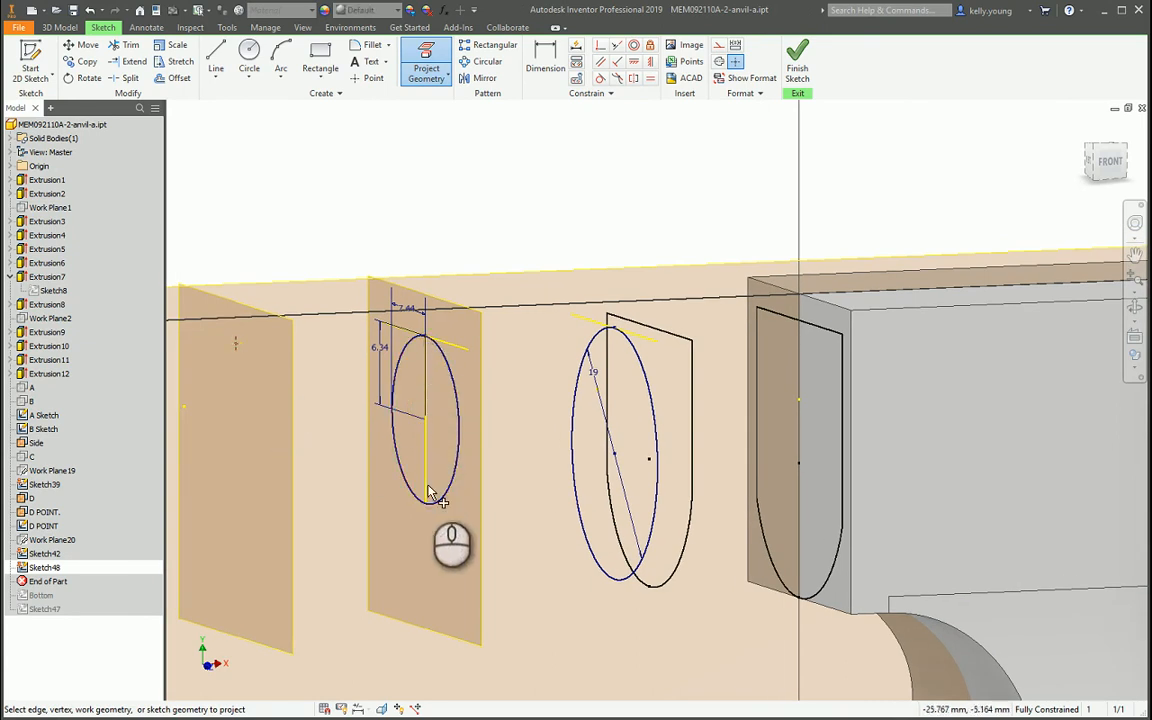
{"action": "left_click", "coordinate": [652, 403]}
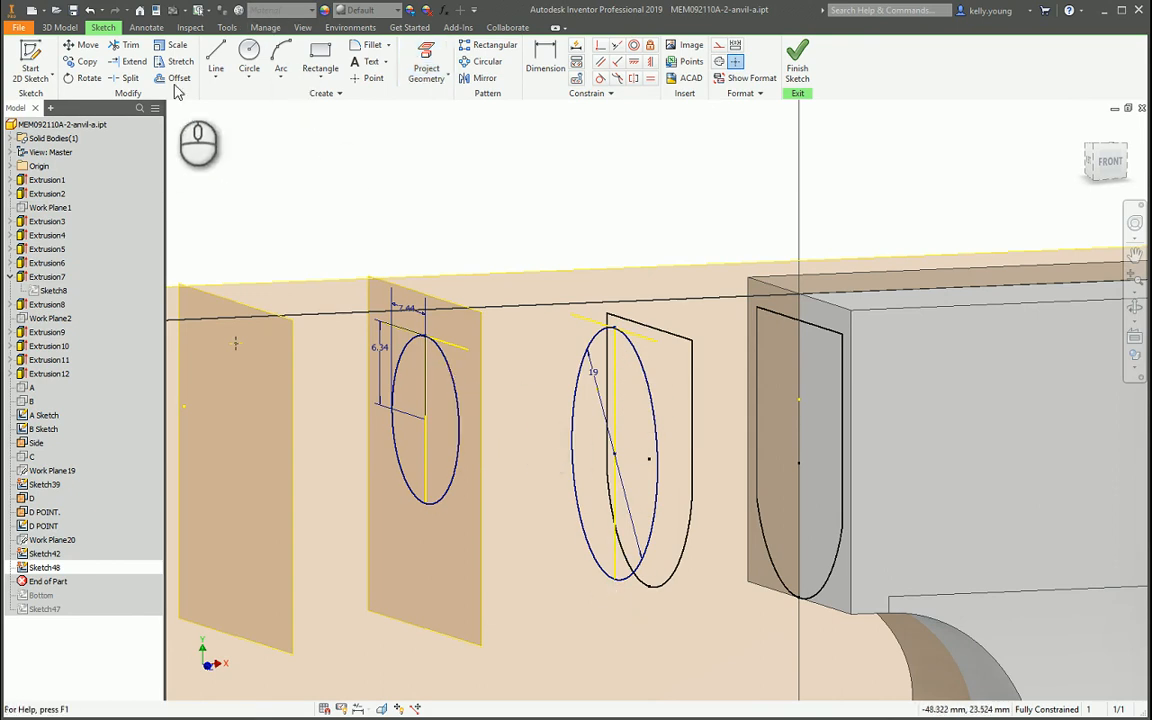
Step: Draw two three-point arcs for the bottom rail, from the horn tip to the ellipse's lowest point and on to the 19 mm circle's lowest point
{"action": "left_click", "coordinate": [281, 62]}
{"action": "left_click", "coordinate": [234, 342]}
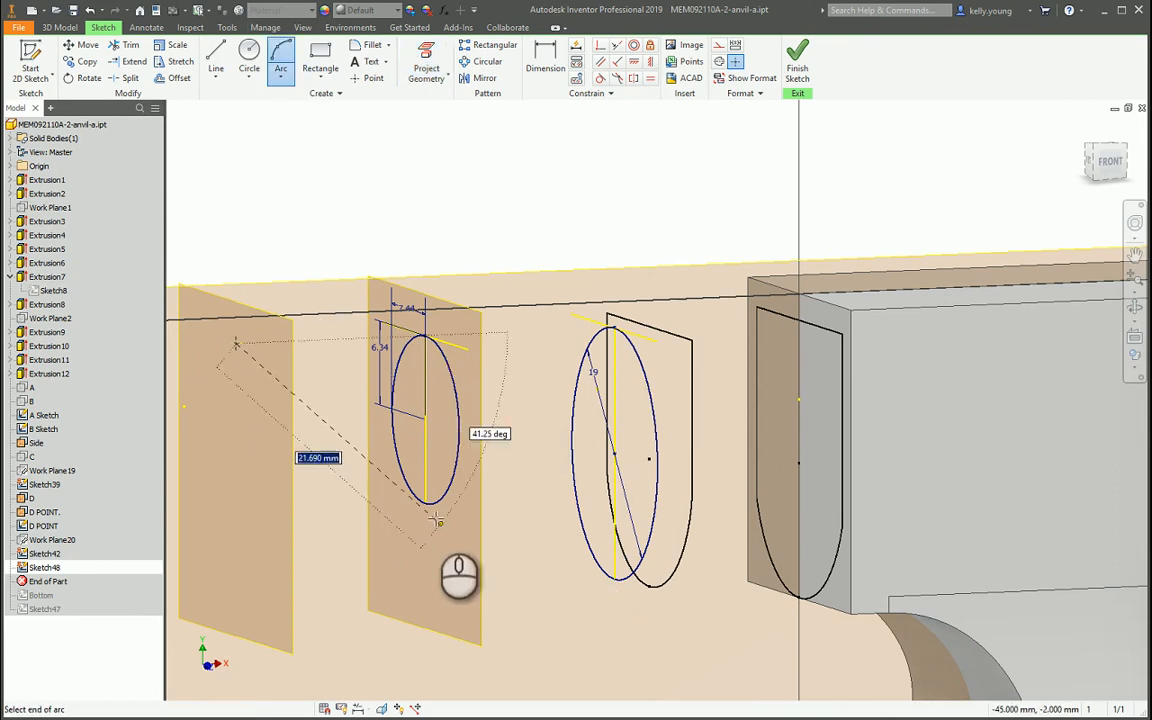
{"action": "left_click", "coordinate": [368, 485]}
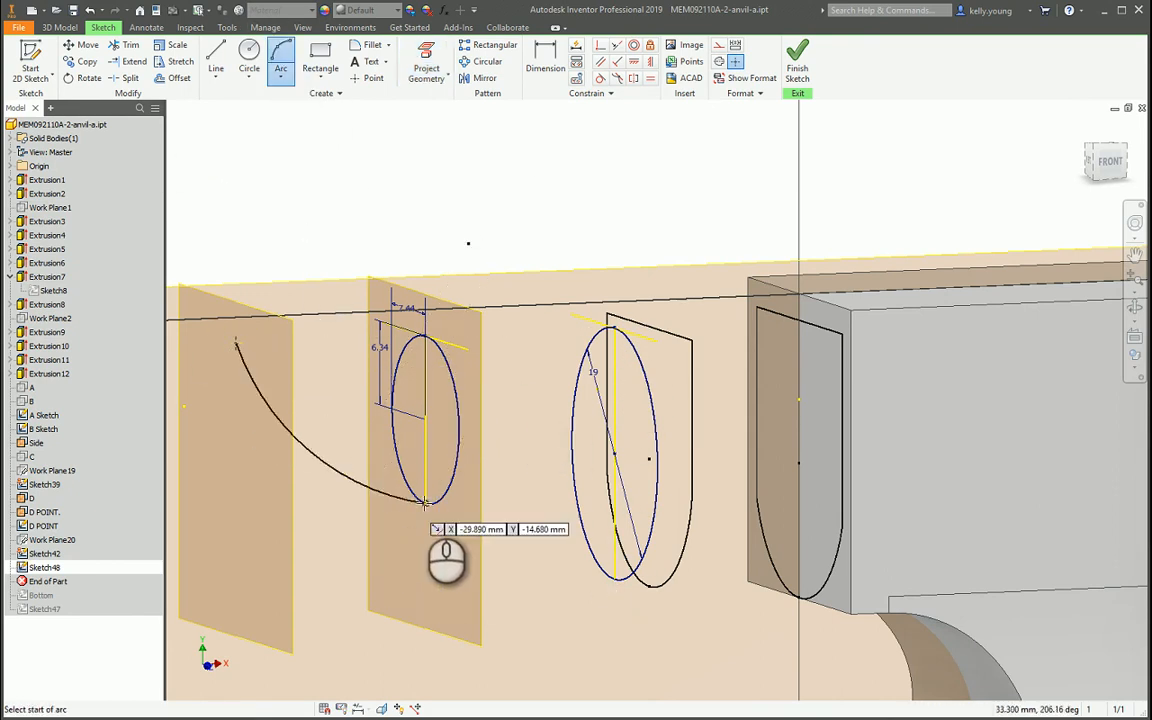
{"action": "left_click", "coordinate": [426, 503]}
{"action": "left_click", "coordinate": [614, 578]}
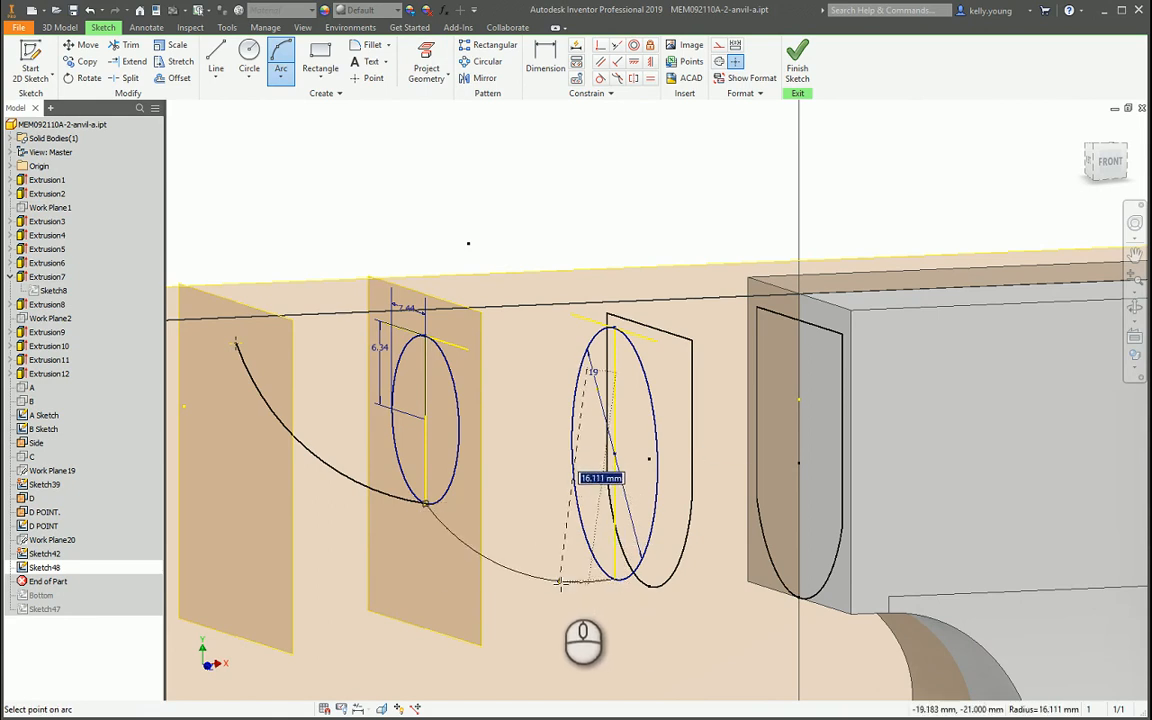
{"action": "left_click", "coordinate": [562, 584]}
Step: Make the two bottom rail arcs concentric with each other
{"action": "left_click", "coordinate": [633, 47]}
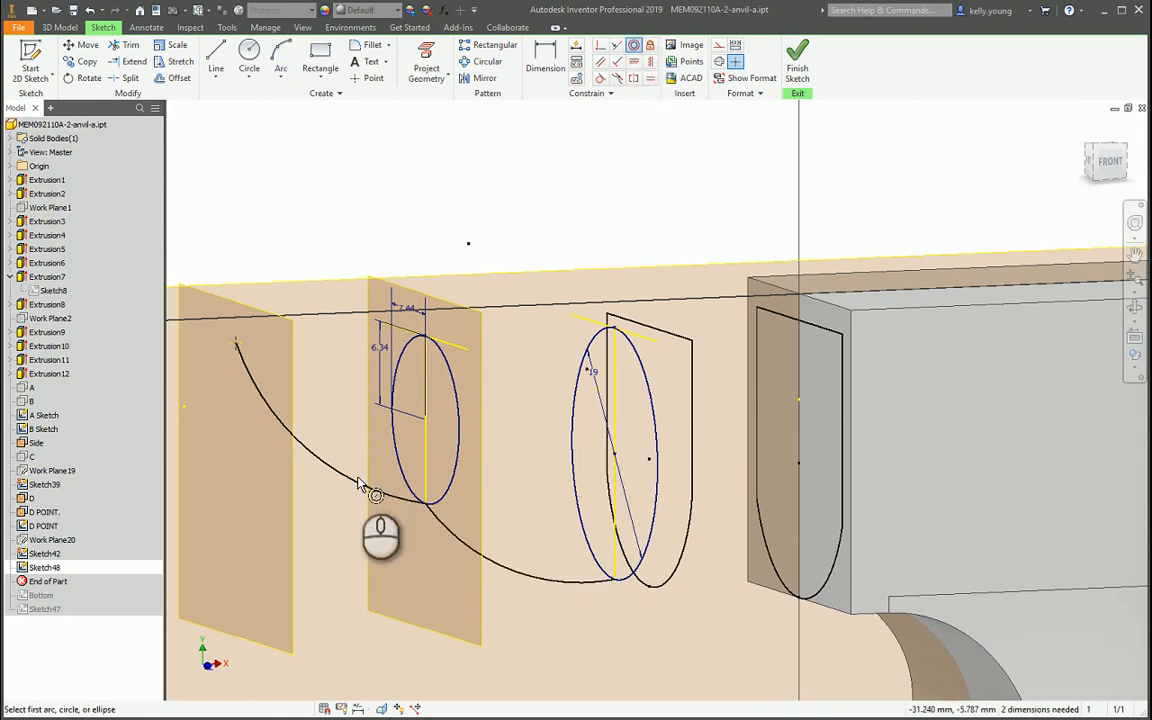
{"action": "left_click", "coordinate": [357, 479]}
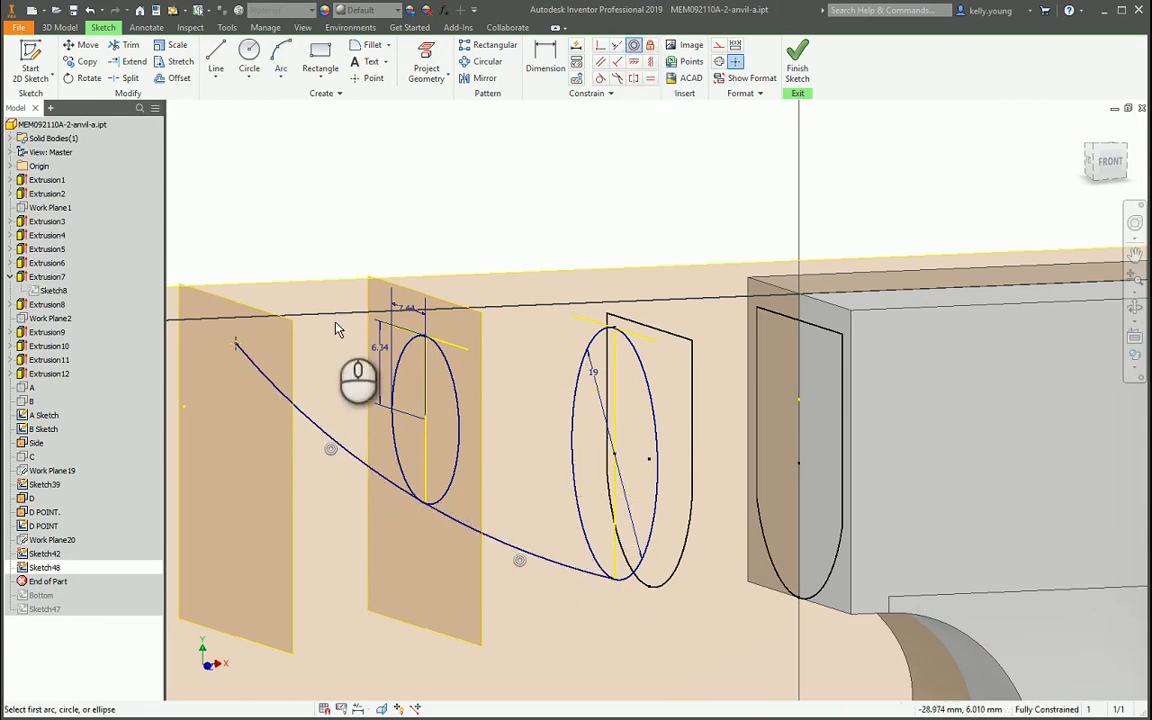
{"action": "key", "text": "Escape"}
Step: Draw straight lines from the horn tip to the ellipse's top point and on to the 19 mm circle's top point
{"action": "key", "text": "l"}
{"action": "left_click", "coordinate": [236, 342]}
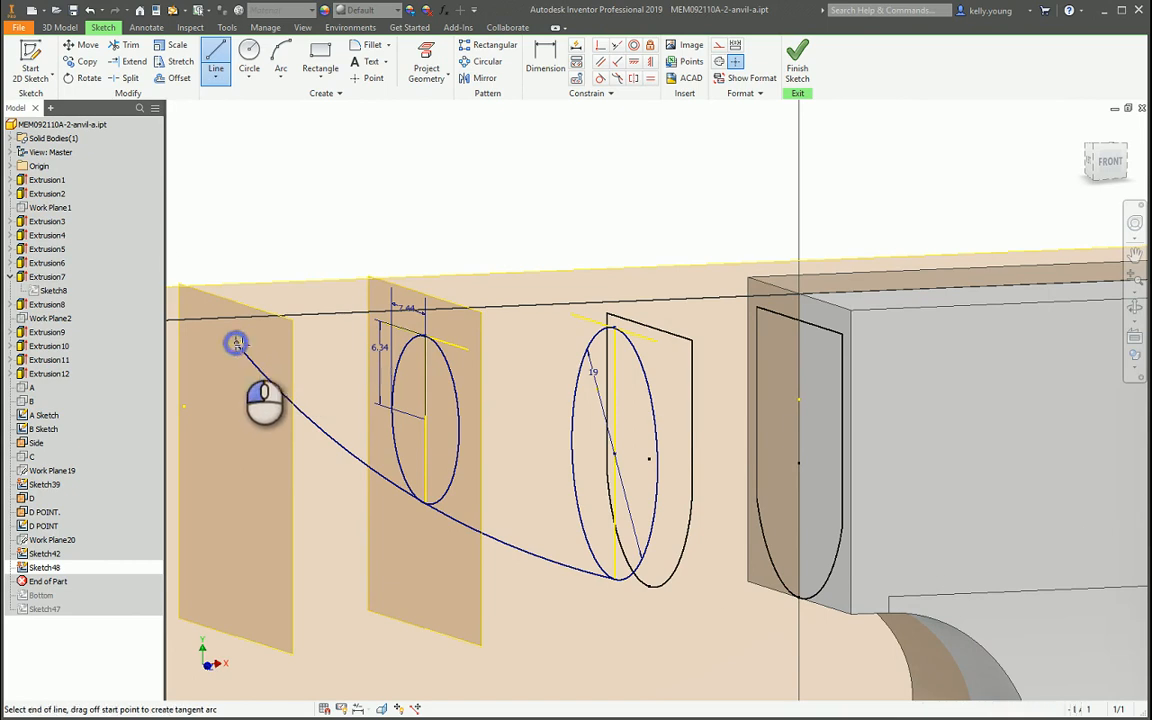
{"action": "left_click", "coordinate": [426, 336]}
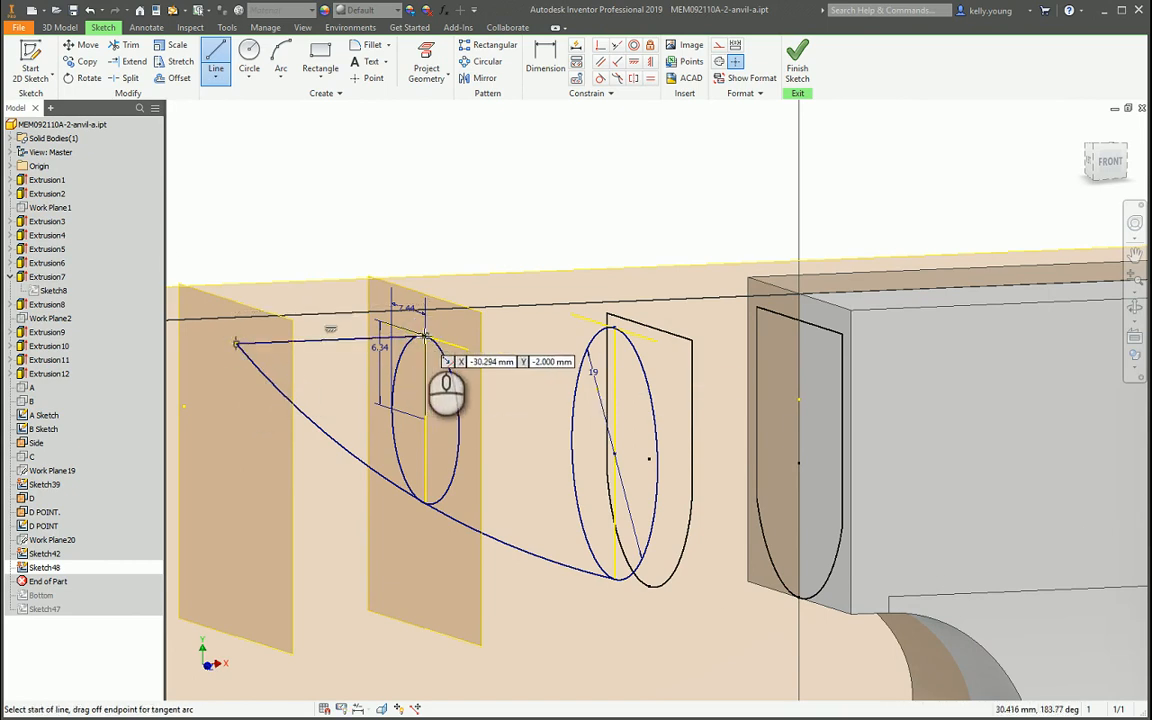
{"action": "left_click", "coordinate": [426, 336]}
{"action": "left_click", "coordinate": [614, 326]}
{"action": "key", "text": "Escape"}
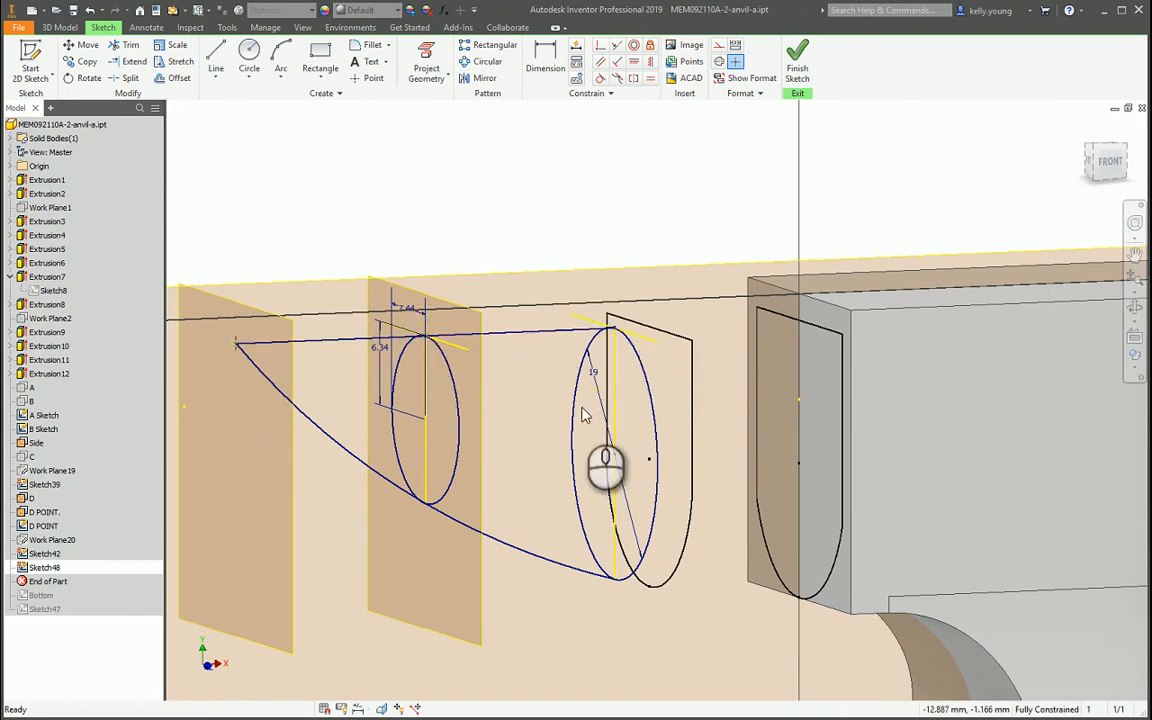
Step: Convert the projected vertical lines of the ellipse and the 19 mm circle to construction geometry and finish the sketch
{"action": "left_click_drag", "start_coordinate": [706, 451], "coordinate": [418, 456]}
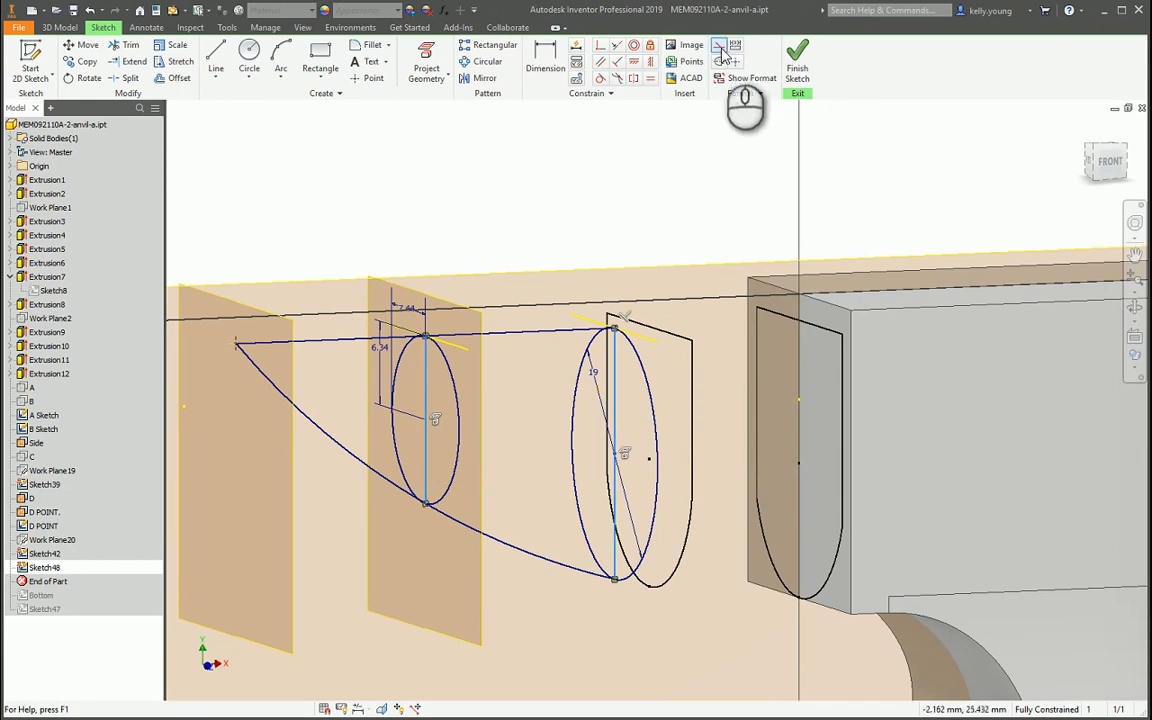
{"action": "left_click", "coordinate": [722, 52]}
{"action": "left_click", "coordinate": [596, 195]}
{"action": "left_click", "coordinate": [797, 62]}
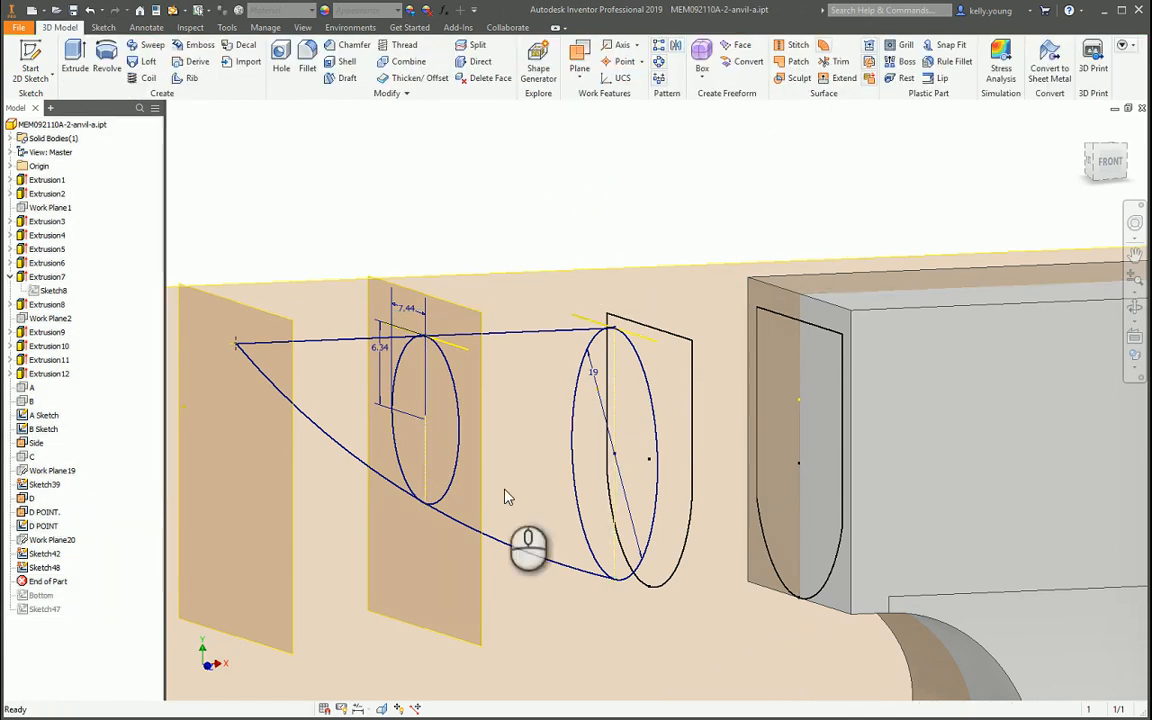
Step: Try to loft the Sketch42 ellipse to the horn tip point using the Sketch48 curves as the rail
{"action": "mouse_move", "coordinate": [430, 489]}
{"action": "middle_mouse_down", "text": "shift"}
{"action": "mouse_move", "coordinate": [522, 510]}
{"action": "mouse_move", "coordinate": [409, 491]}
{"action": "mouse_move", "coordinate": [455, 497]}
{"action": "mouse_move", "coordinate": [440, 488]}
{"action": "middle_mouse_up", "text": "shift"}
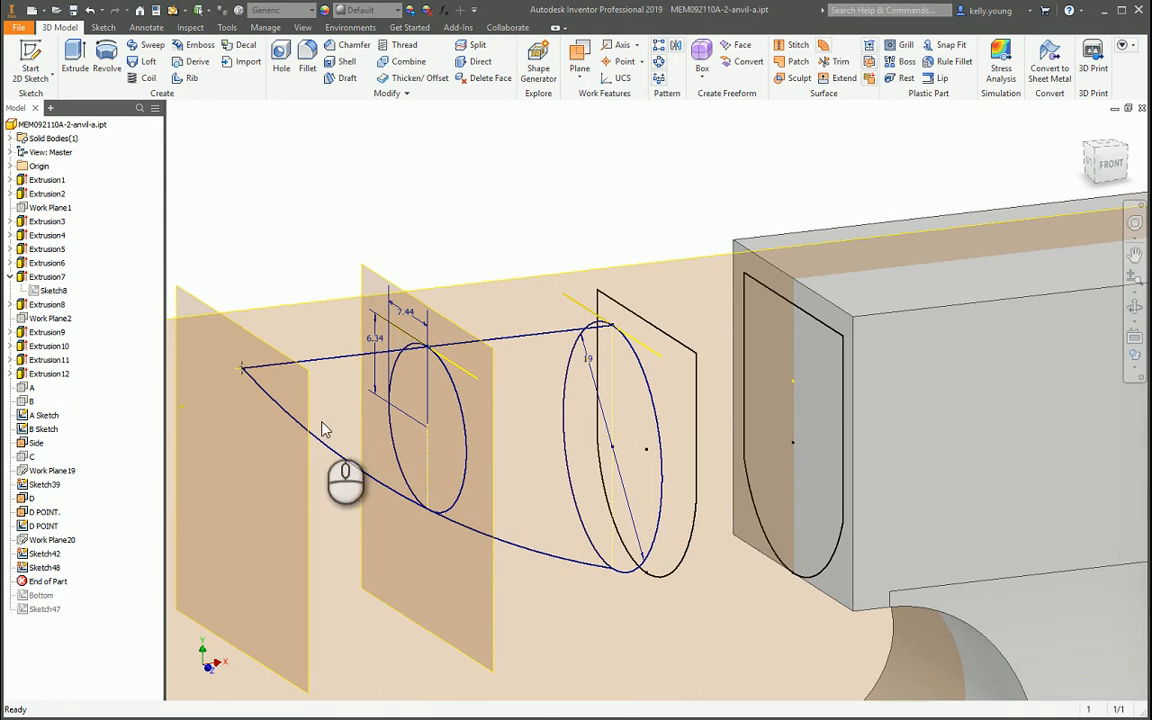
{"action": "middle_click_drag", "start_coordinate": [323, 430], "coordinate": [418, 398]}
{"action": "left_click", "coordinate": [148, 62]}
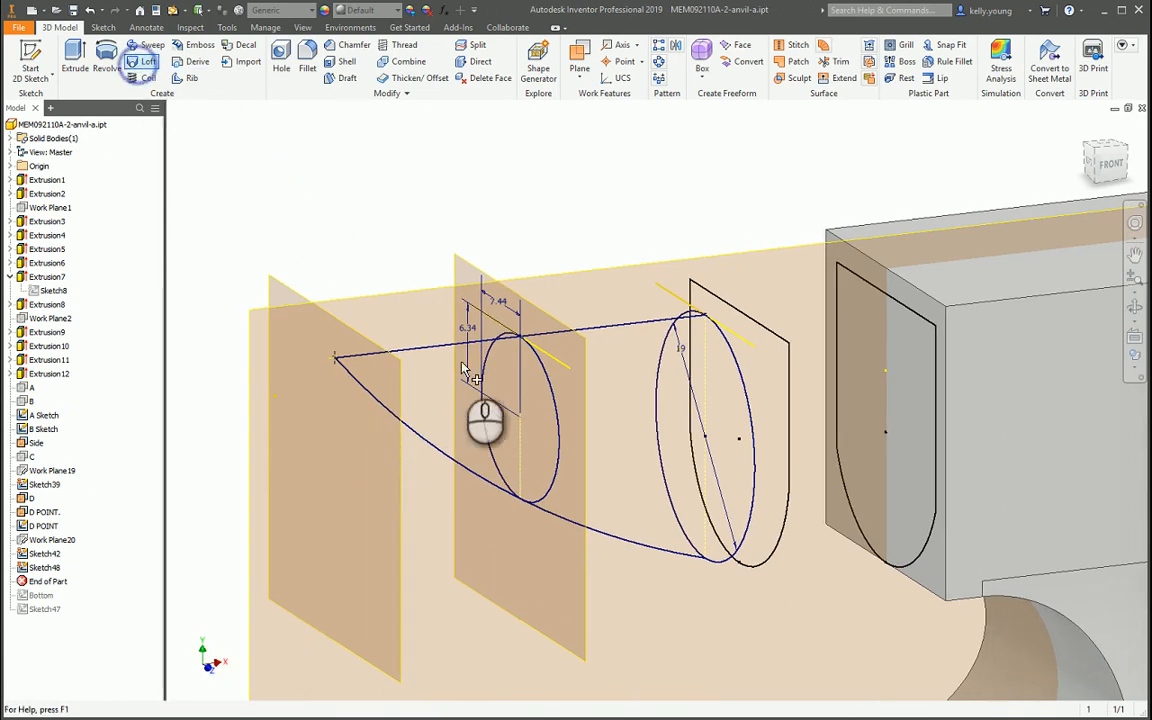
{"action": "left_click", "coordinate": [482, 372]}
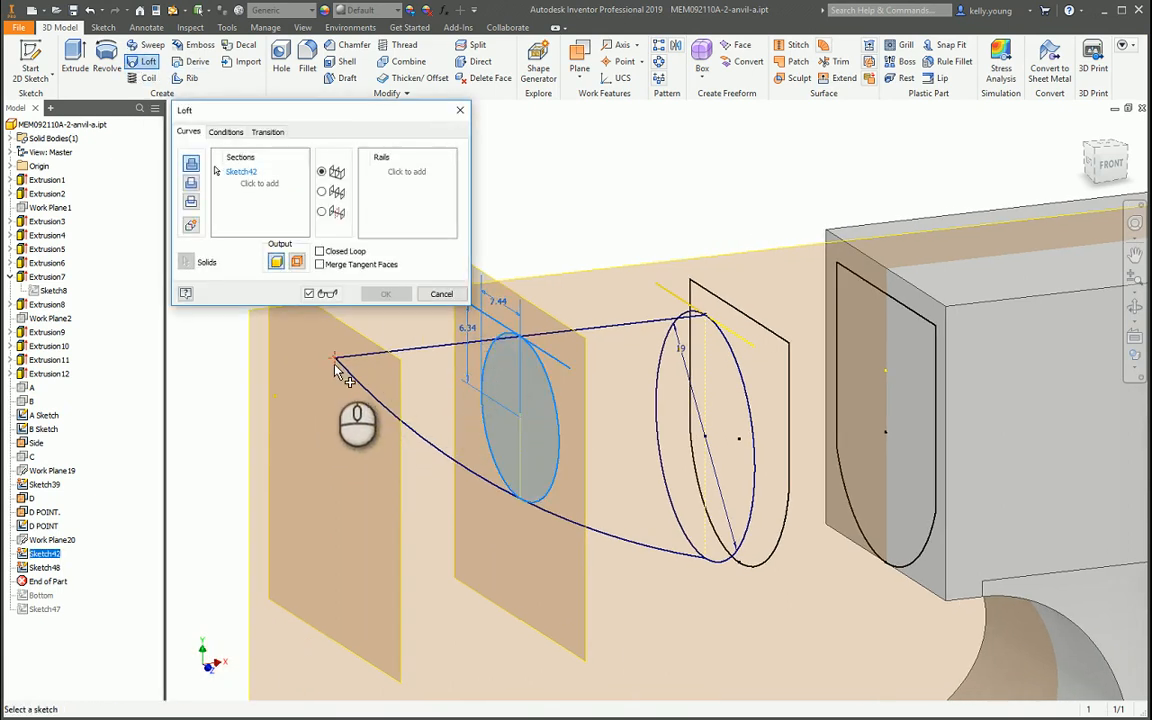
{"action": "left_click", "coordinate": [399, 172]}
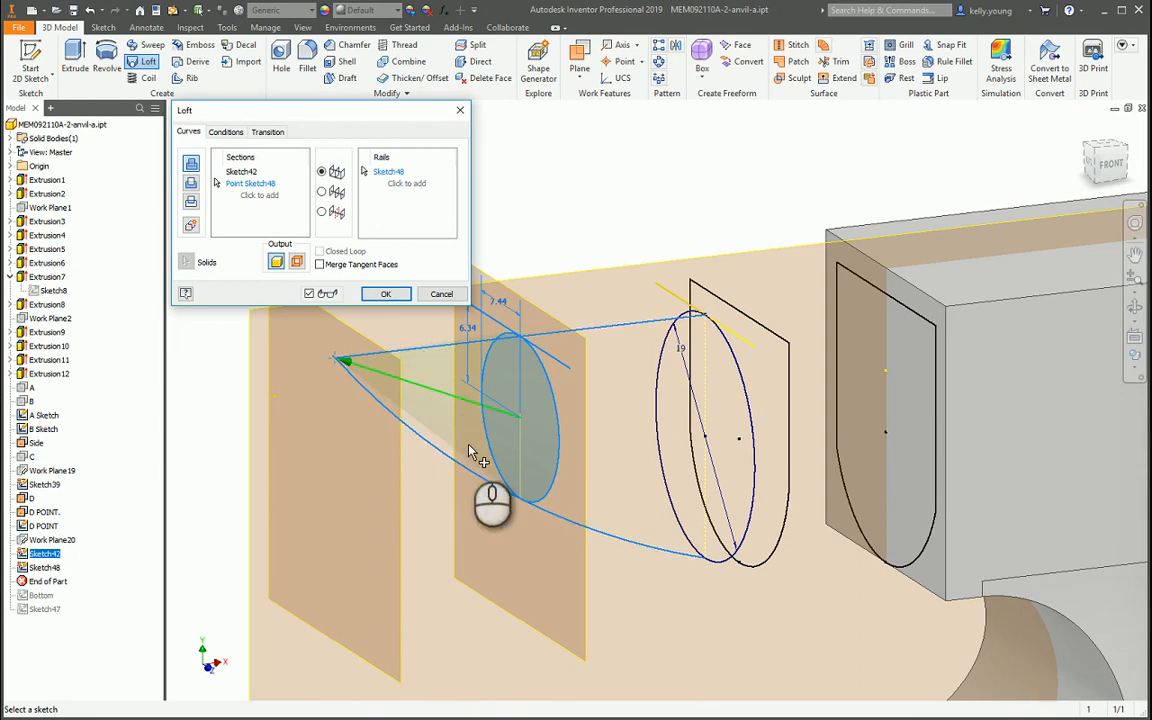
{"action": "middle_click_drag", "start_coordinate": [466, 453], "coordinate": [442, 467], "text": "shift"}
{"action": "key", "text": "Escape"}
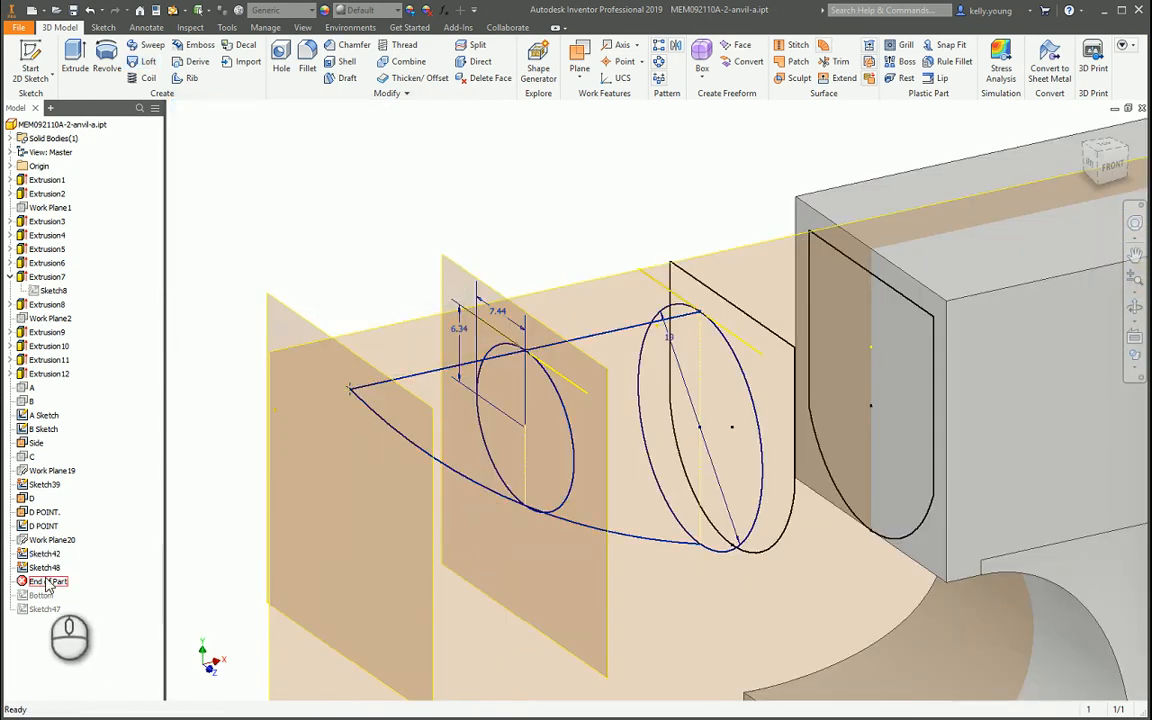
Step: Delete the straight top lines from Sketch48
{"action": "double_click", "coordinate": [45, 568]}
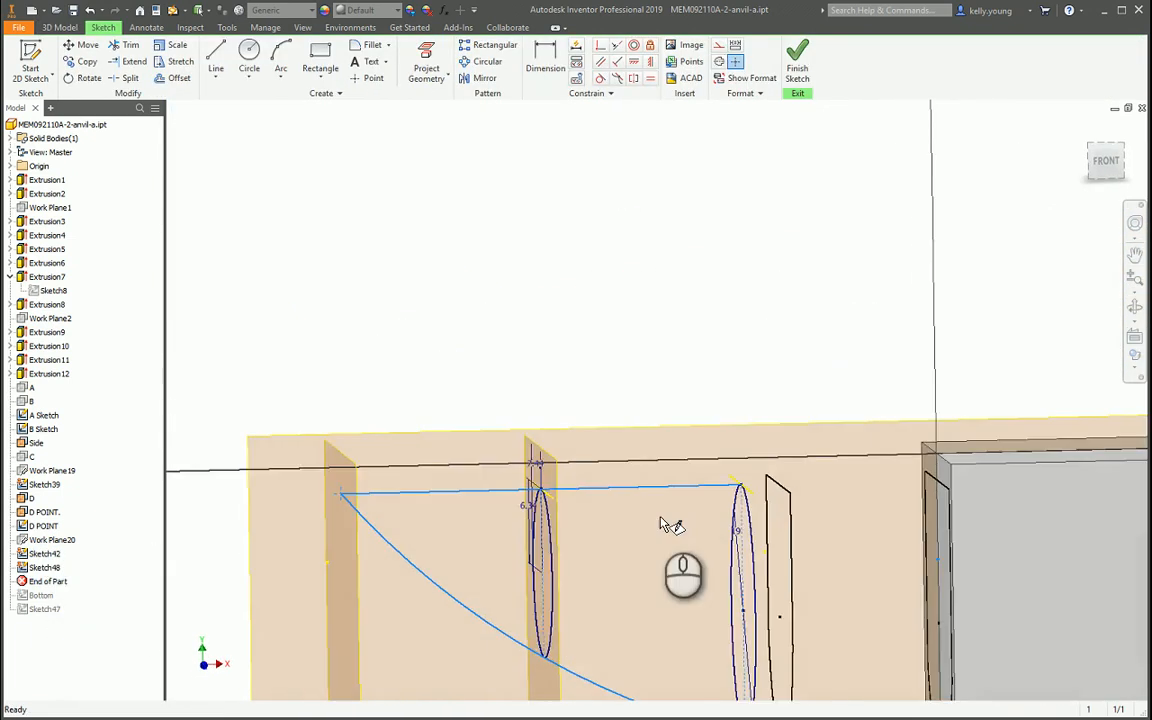
{"action": "key", "text": "Delete"}
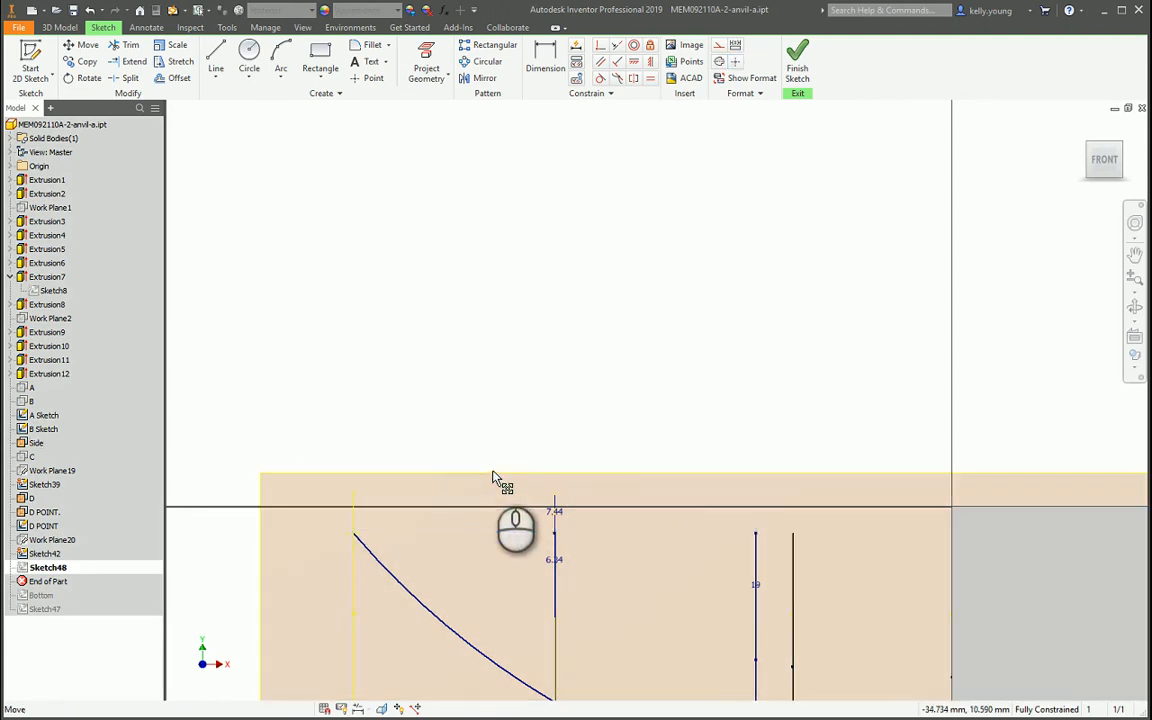
Step: Start a new sketch on the Side work plane and project the horn tip point, the Sketch42 ellipse and the 19 mm circle
{"action": "key", "text": "s"}
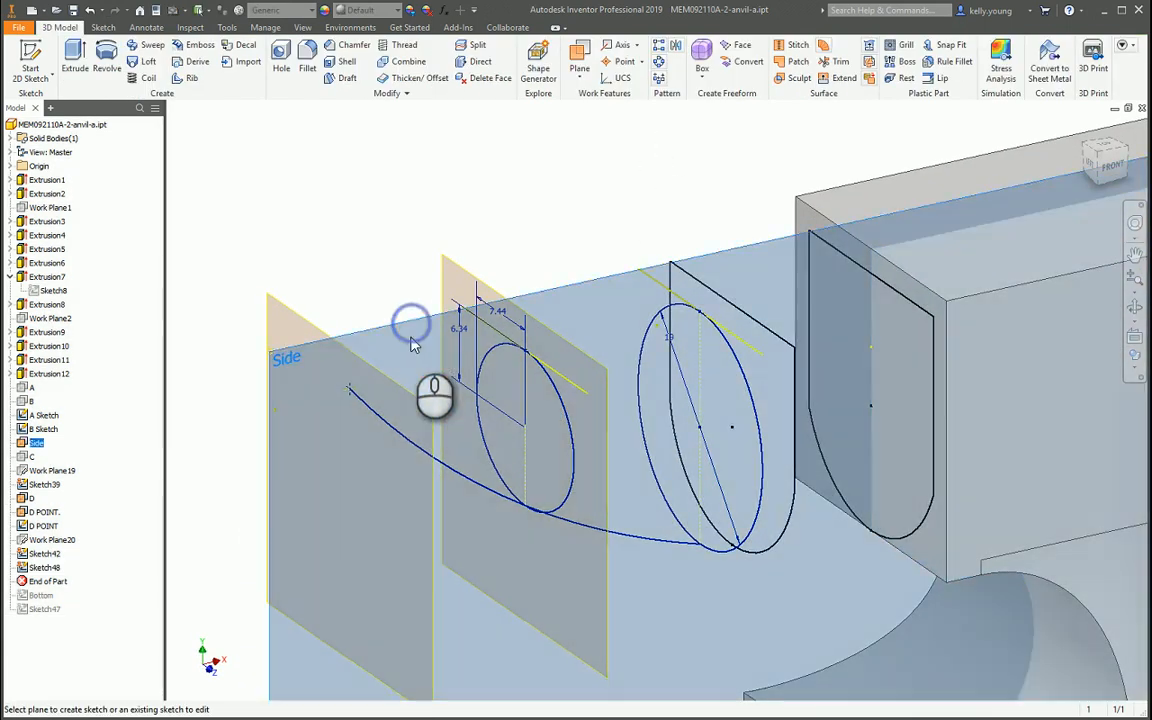
{"action": "left_click", "coordinate": [412, 325]}
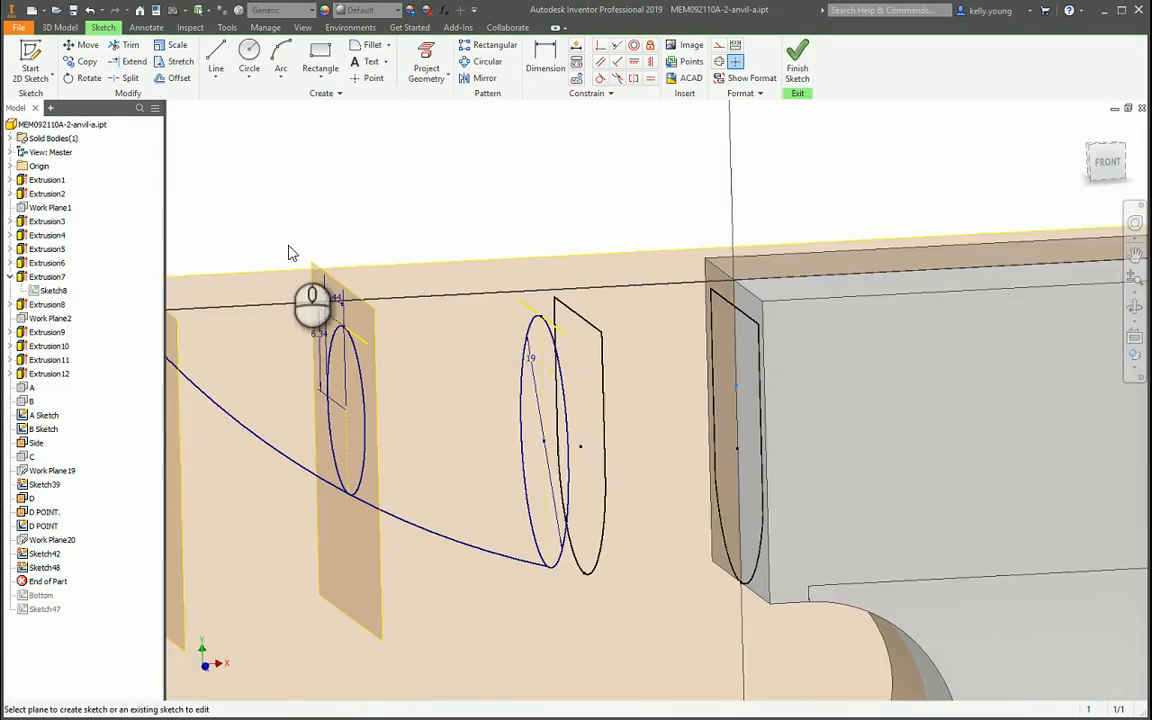
{"action": "left_click", "coordinate": [425, 68]}
{"action": "key", "text": "F6"}
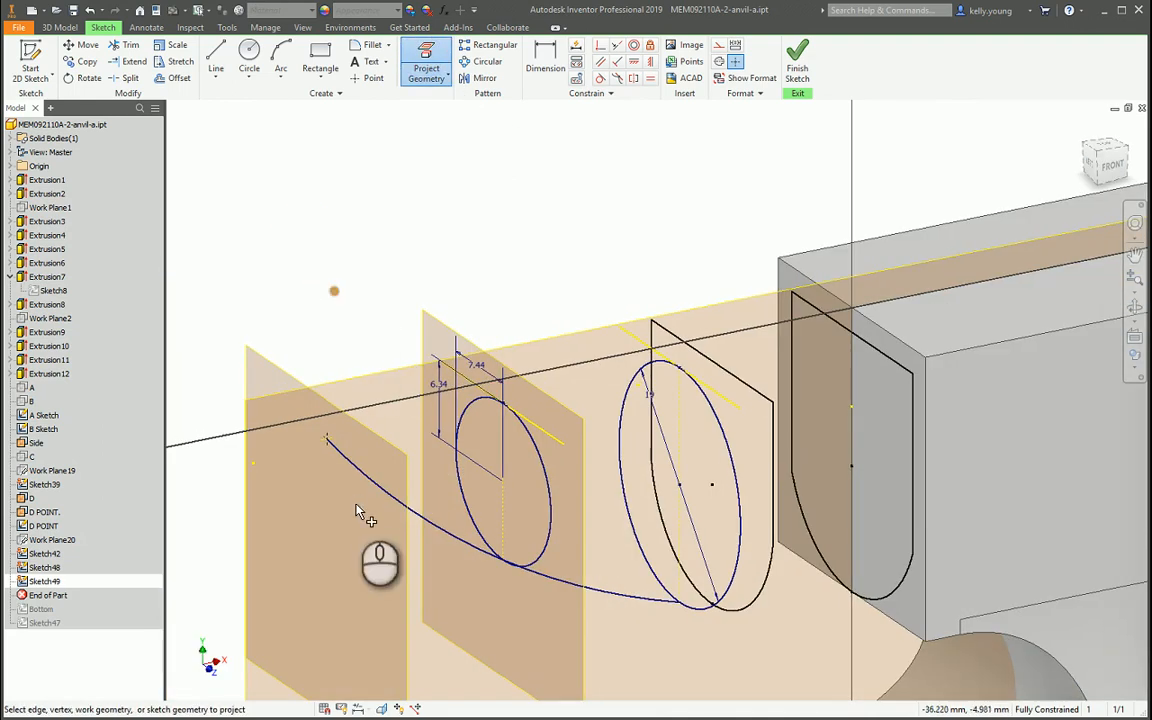
{"action": "left_click", "coordinate": [326, 445]}
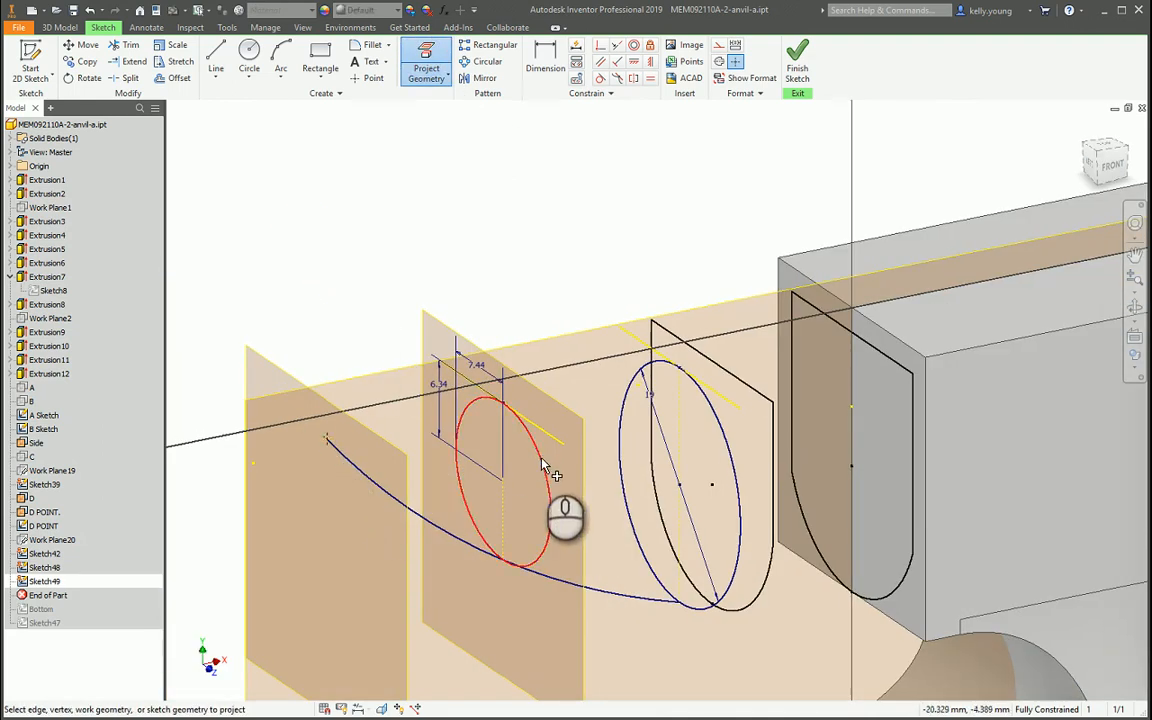
{"action": "left_click", "coordinate": [541, 465]}
{"action": "key", "text": "Escape"}
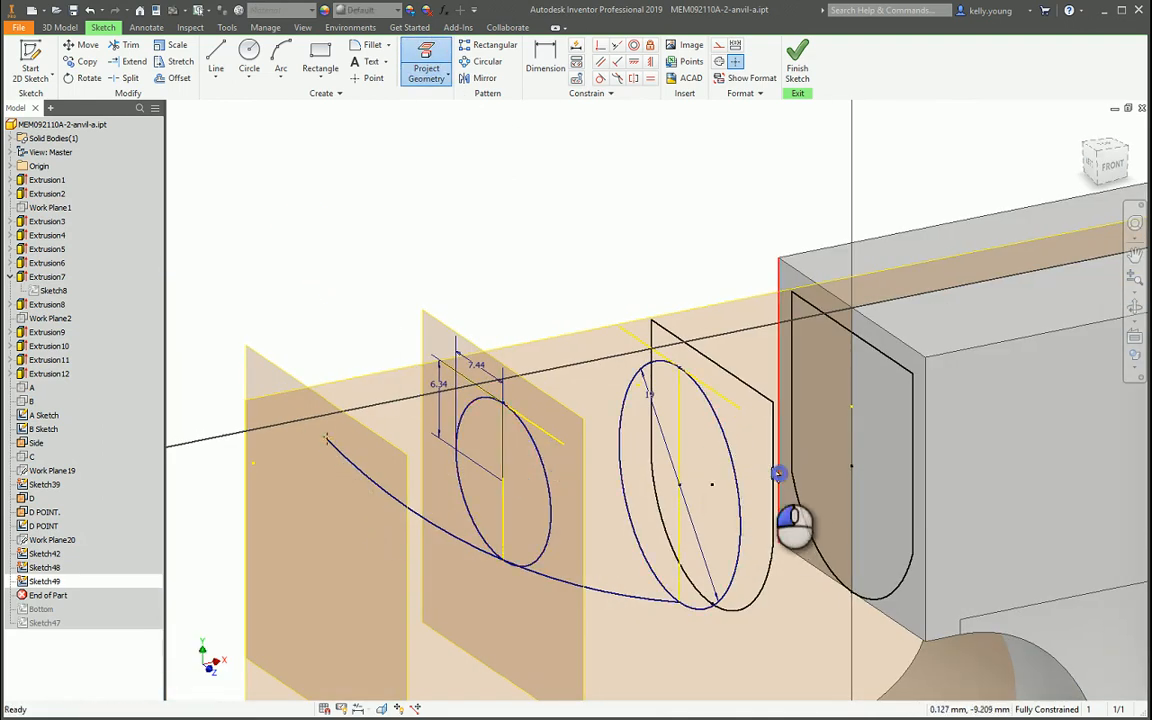
Step: Convert the projected profile lines to construction and draw the straight top rail from the horn tip through the ellipse's top to the 19 mm circle's top
{"action": "left_click_drag", "start_coordinate": [779, 473], "coordinate": [484, 446]}
{"action": "left_click", "coordinate": [719, 45]}
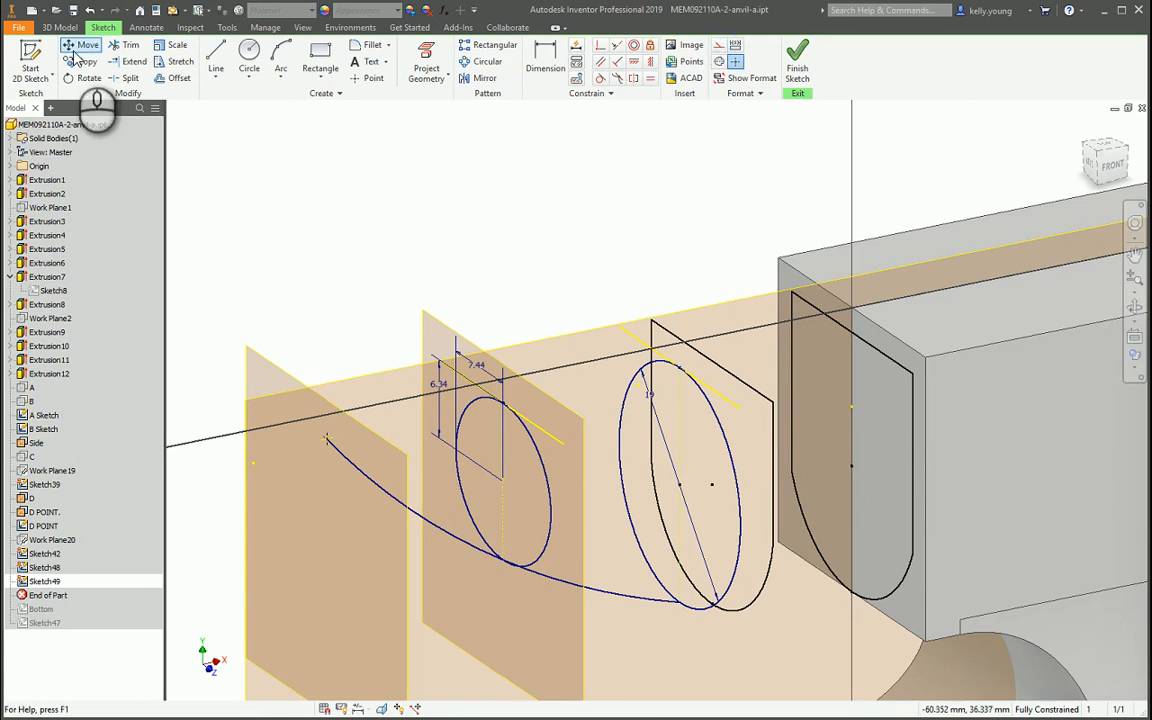
{"action": "left_click", "coordinate": [215, 62]}
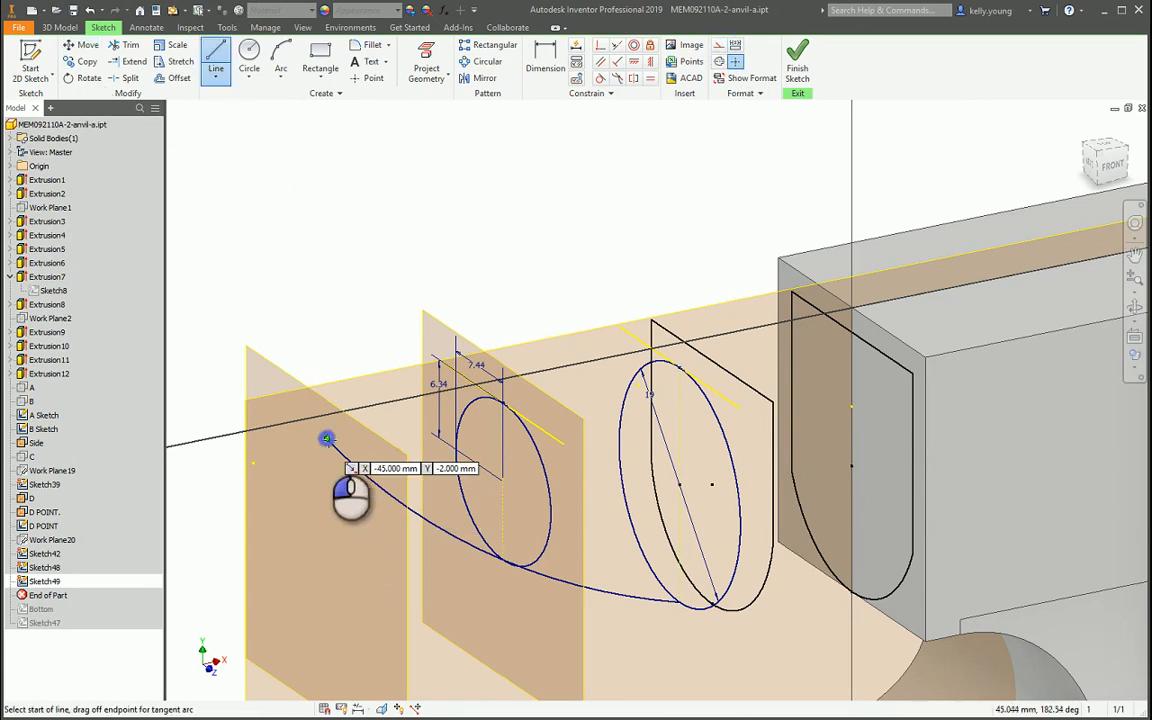
{"action": "left_click", "coordinate": [326, 438]}
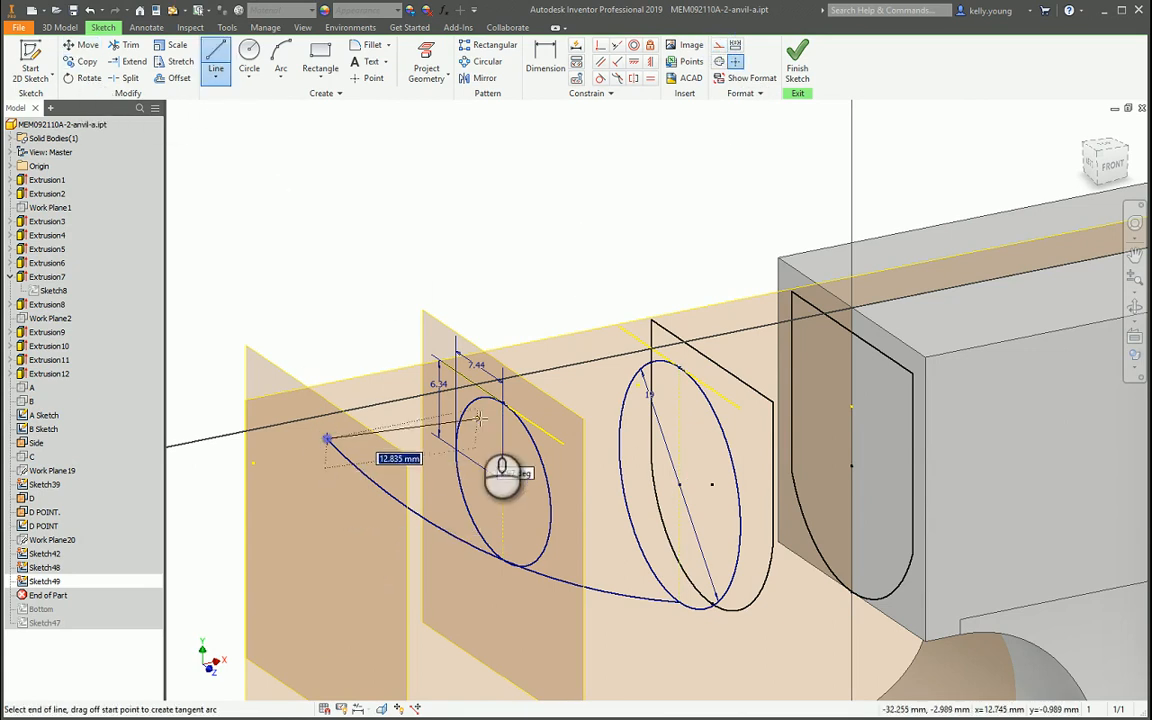
{"action": "left_click", "coordinate": [680, 368]}
{"action": "left_click", "coordinate": [503, 403]}
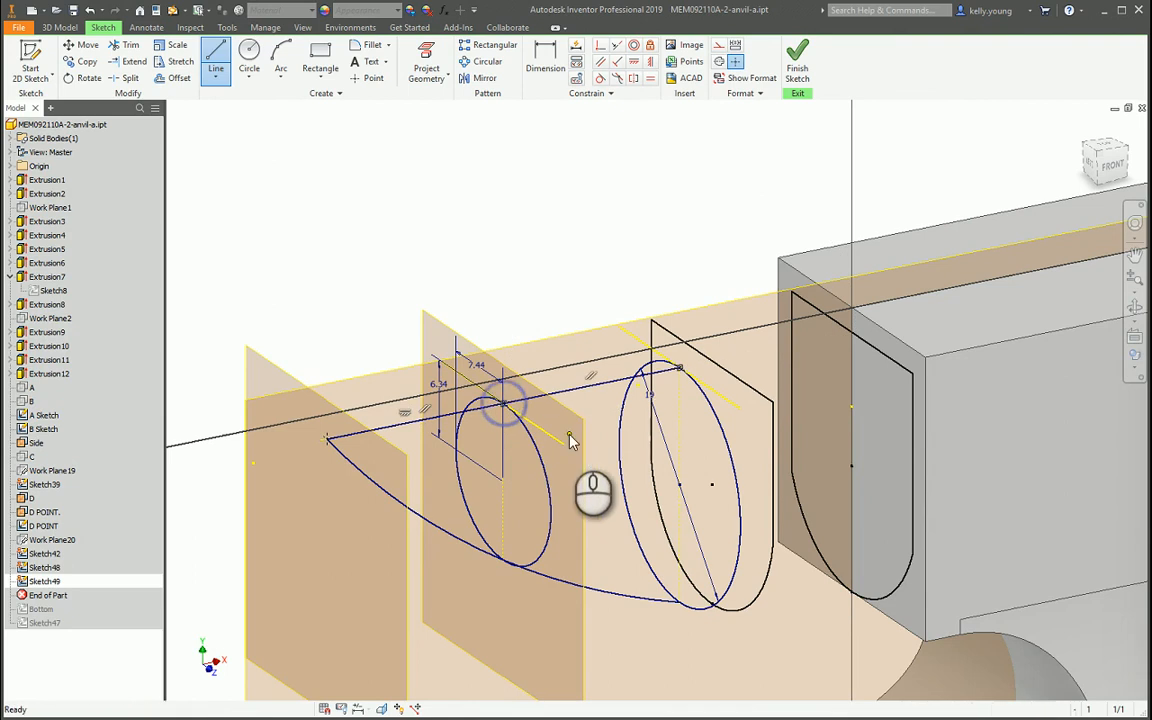
{"action": "left_click", "coordinate": [797, 58]}
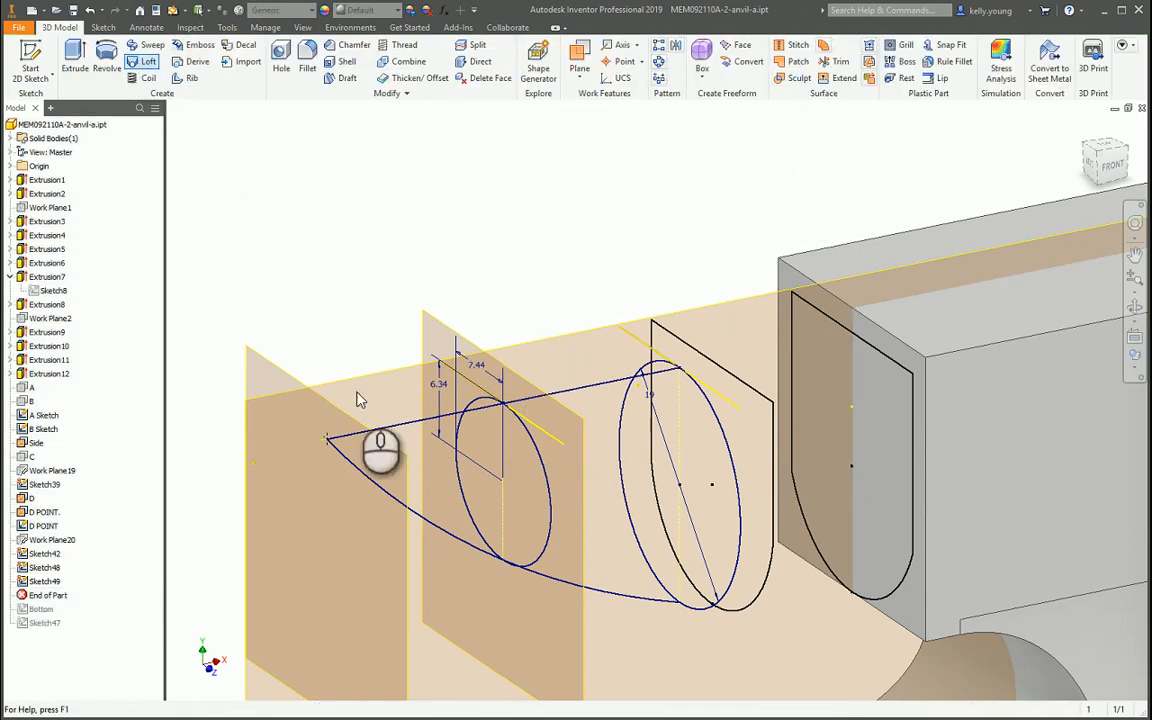
Step: Try to loft the Sketch42 ellipse, the horn tip point and the 19 mm circle with Sketch49 and Sketch48 as rails
{"action": "left_click", "coordinate": [540, 460]}
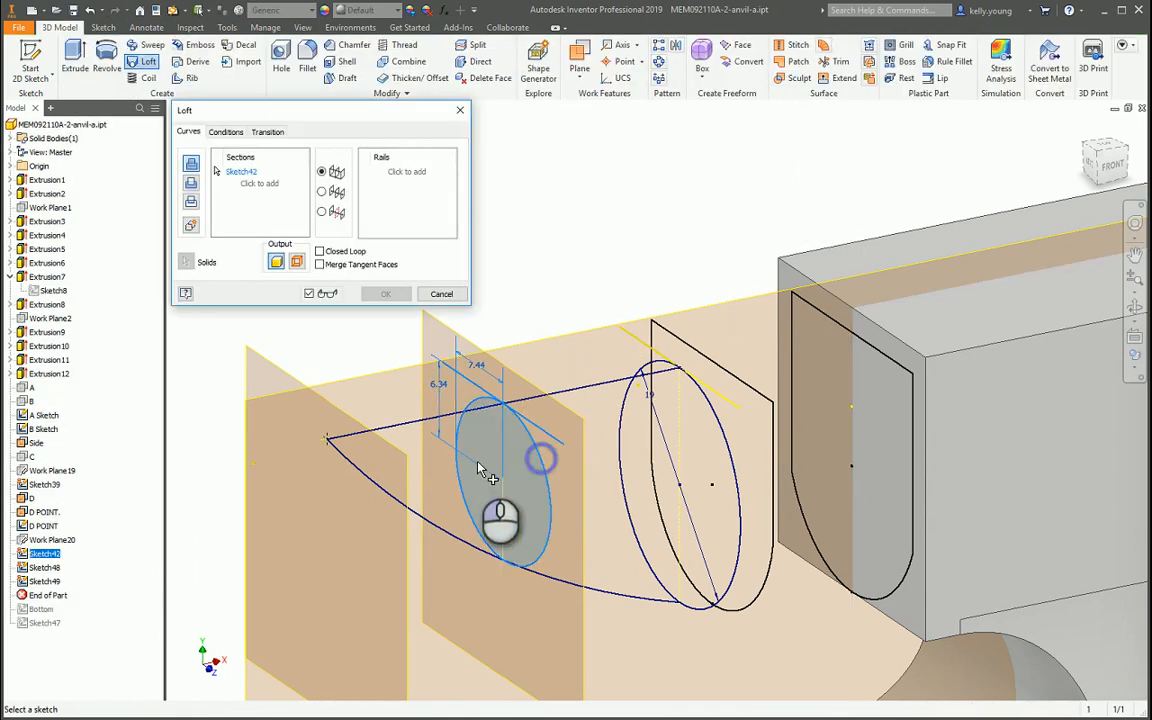
{"action": "left_click", "coordinate": [329, 442]}
{"action": "left_click", "coordinate": [409, 174]}
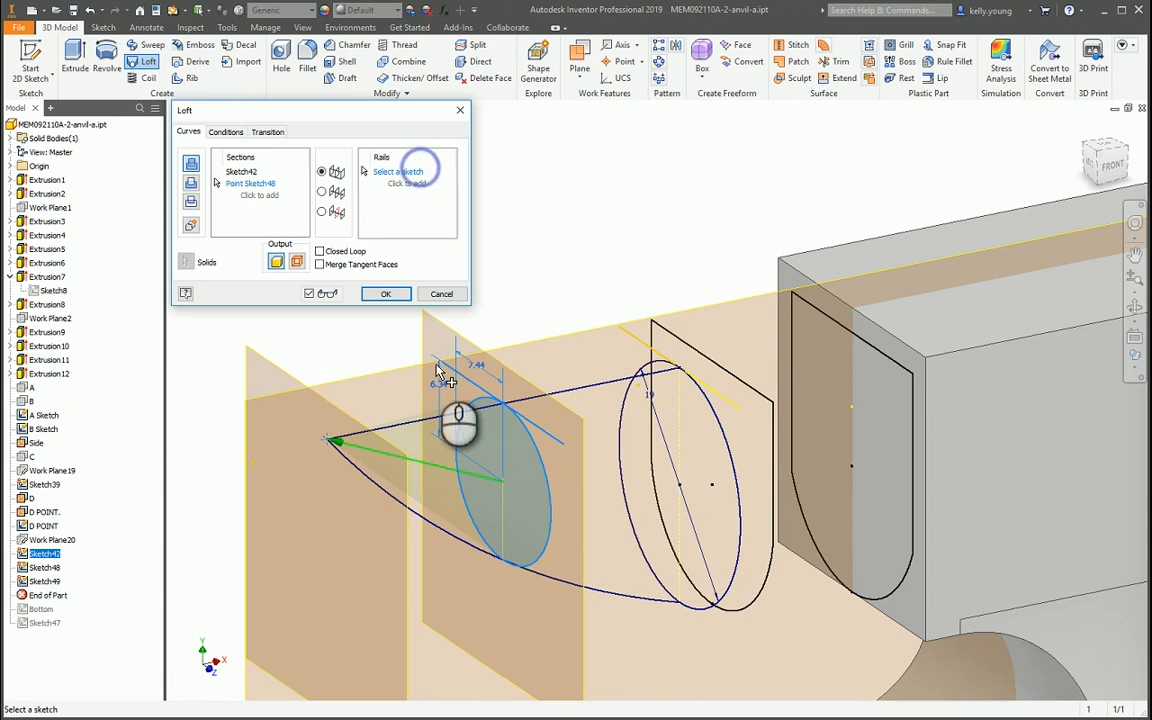
{"action": "left_click", "coordinate": [432, 424]}
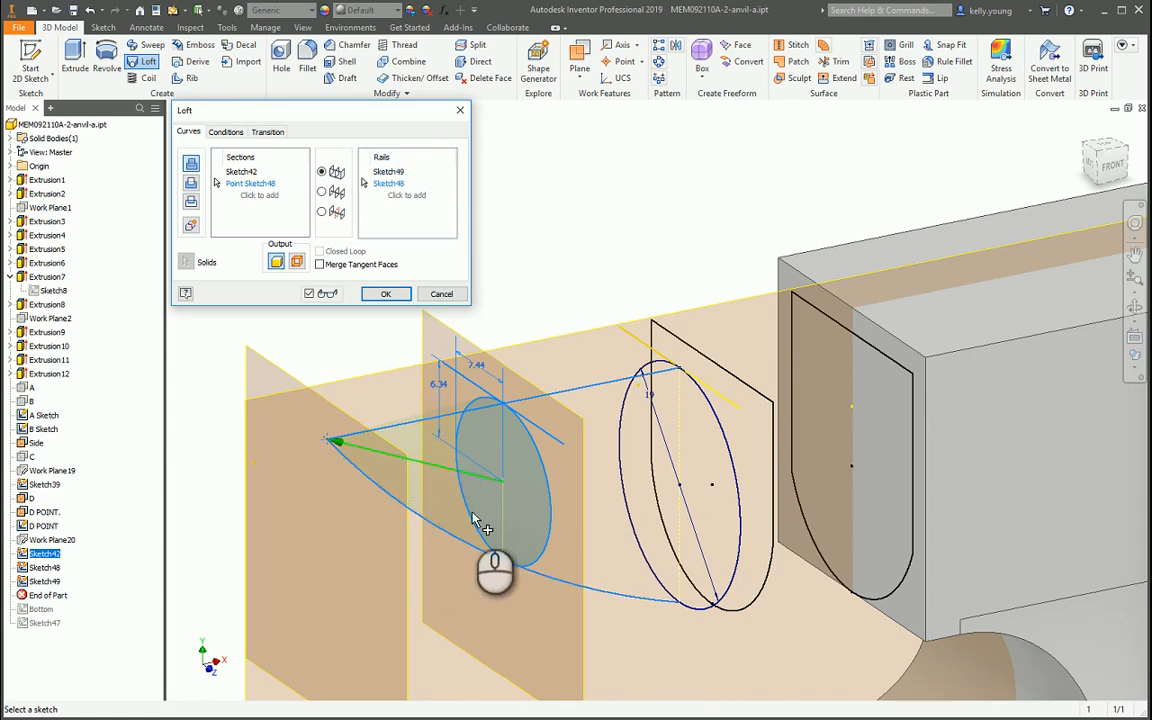
{"action": "left_click", "coordinate": [1100, 165]}
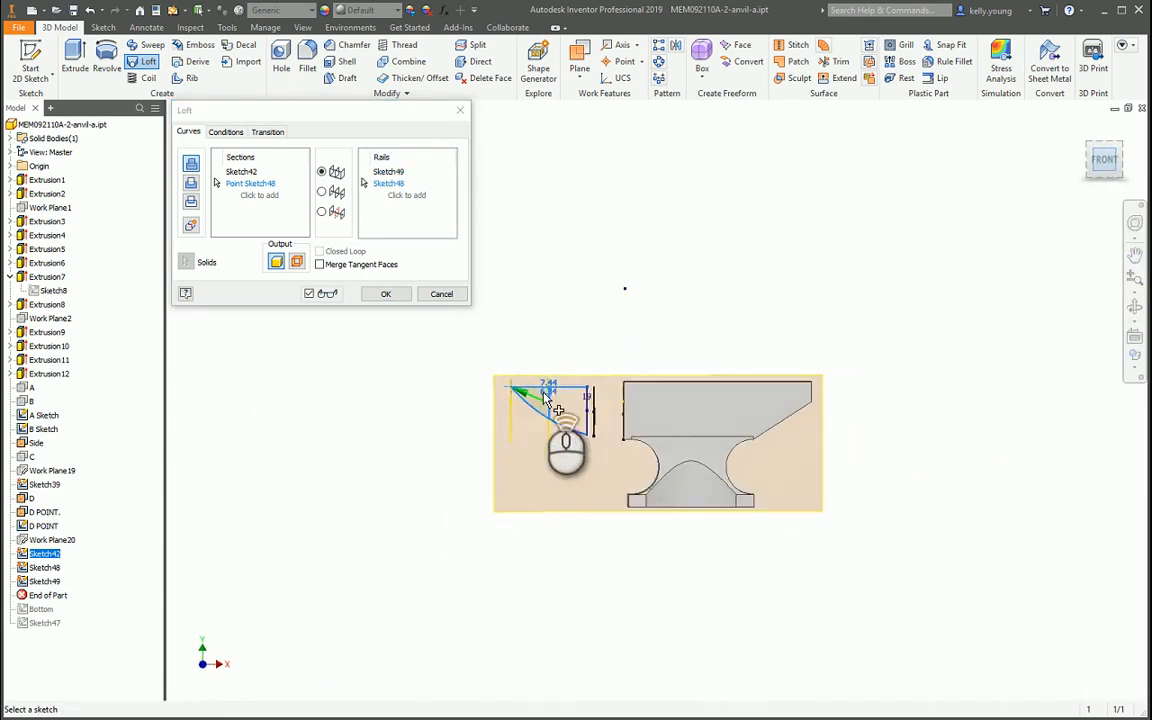
{"action": "scroll", "coordinate": [549, 398], "scroll_direction": "down", "scroll_amount": 5}
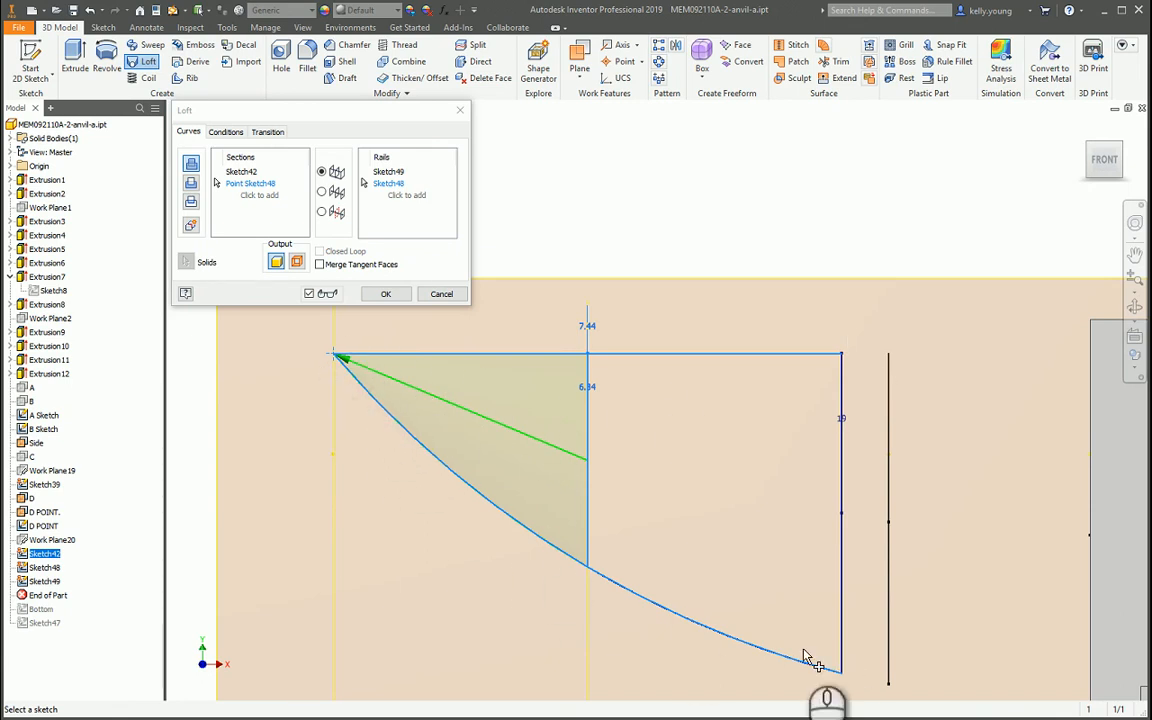
{"action": "middle_click_drag", "start_coordinate": [533, 586], "coordinate": [606, 400], "text": "shift"}
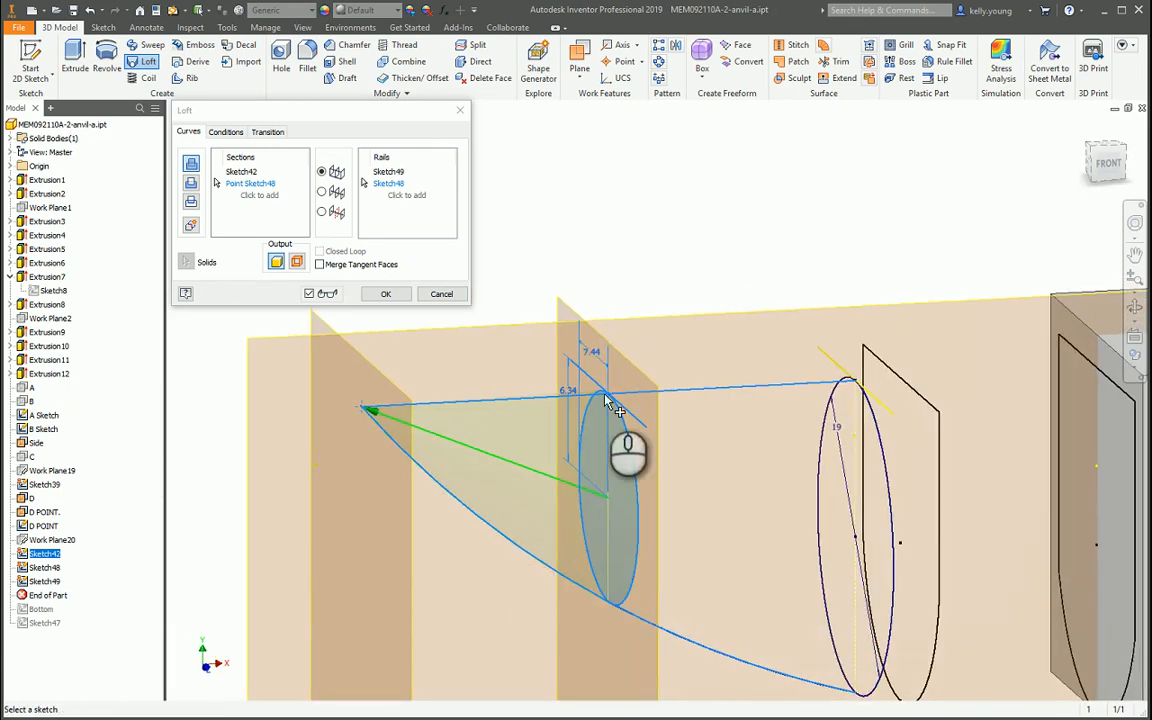
{"action": "left_click", "coordinate": [252, 196]}
{"action": "left_click", "coordinate": [889, 476]}
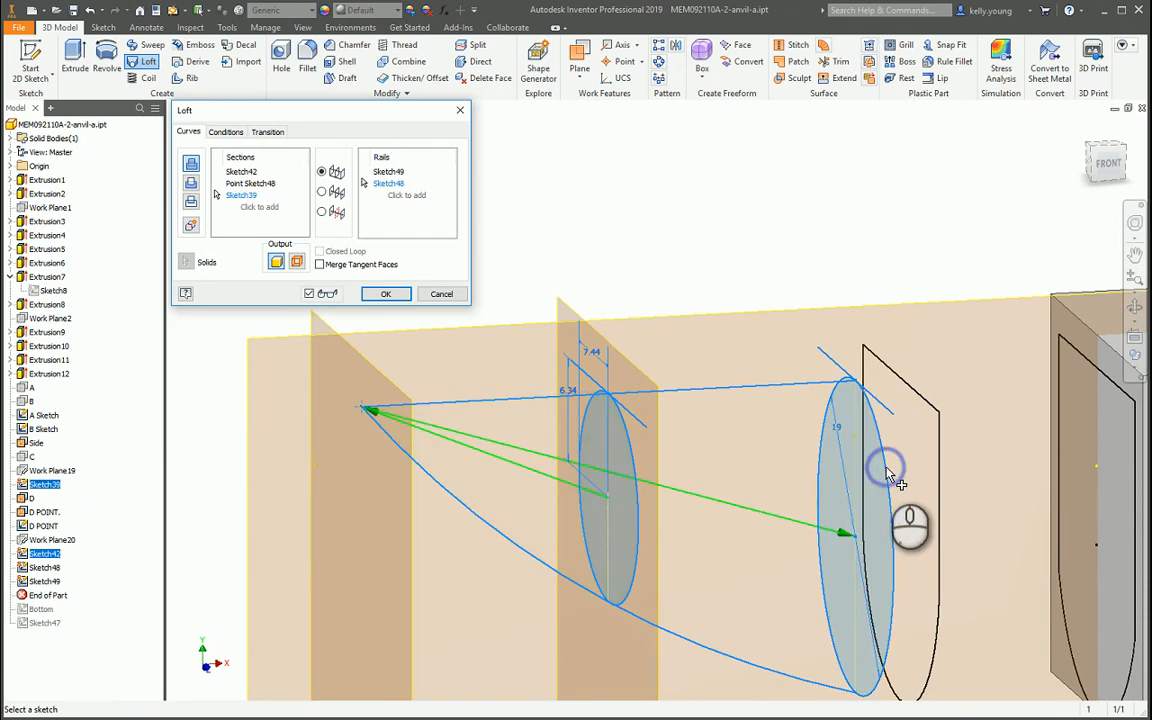
{"action": "mouse_move", "coordinate": [887, 465]}
{"action": "middle_mouse_down", "text": "shift"}
{"action": "mouse_move", "coordinate": [707, 453]}
{"action": "mouse_move", "coordinate": [666, 432]}
{"action": "mouse_move", "coordinate": [719, 447]}
{"action": "mouse_move", "coordinate": [712, 425]}
{"action": "mouse_move", "coordinate": [588, 458]}
{"action": "middle_mouse_up", "text": "shift"}
{"action": "key", "text": "Escape"}
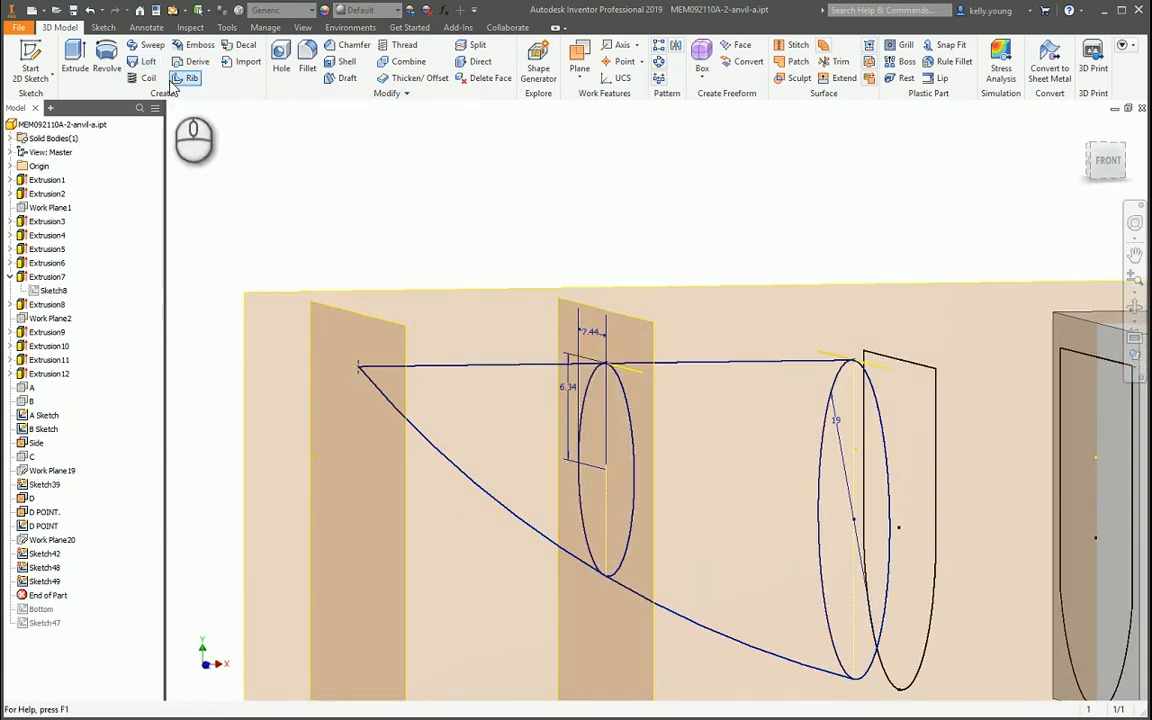
Step: Loft the horn from the tip point through the Sketch42 ellipse to the Sketch39 circle, using Sketch49 and Sketch48 as rails
{"action": "left_click", "coordinate": [357, 376]}
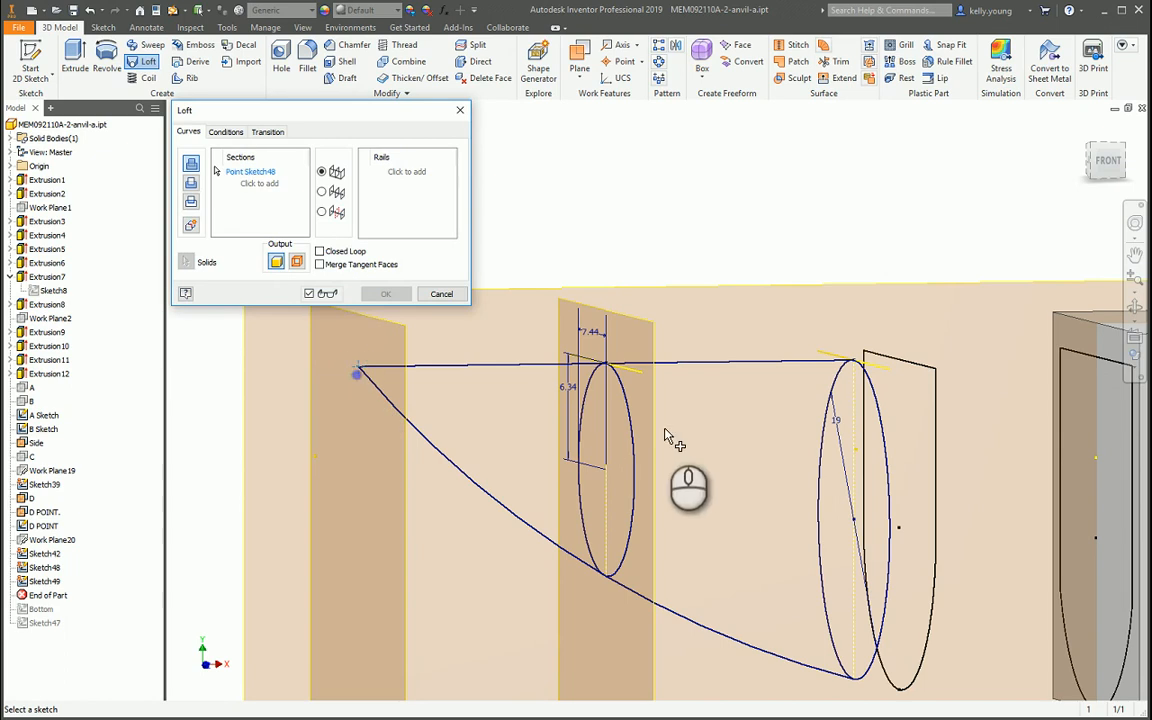
{"action": "left_click", "coordinate": [630, 428]}
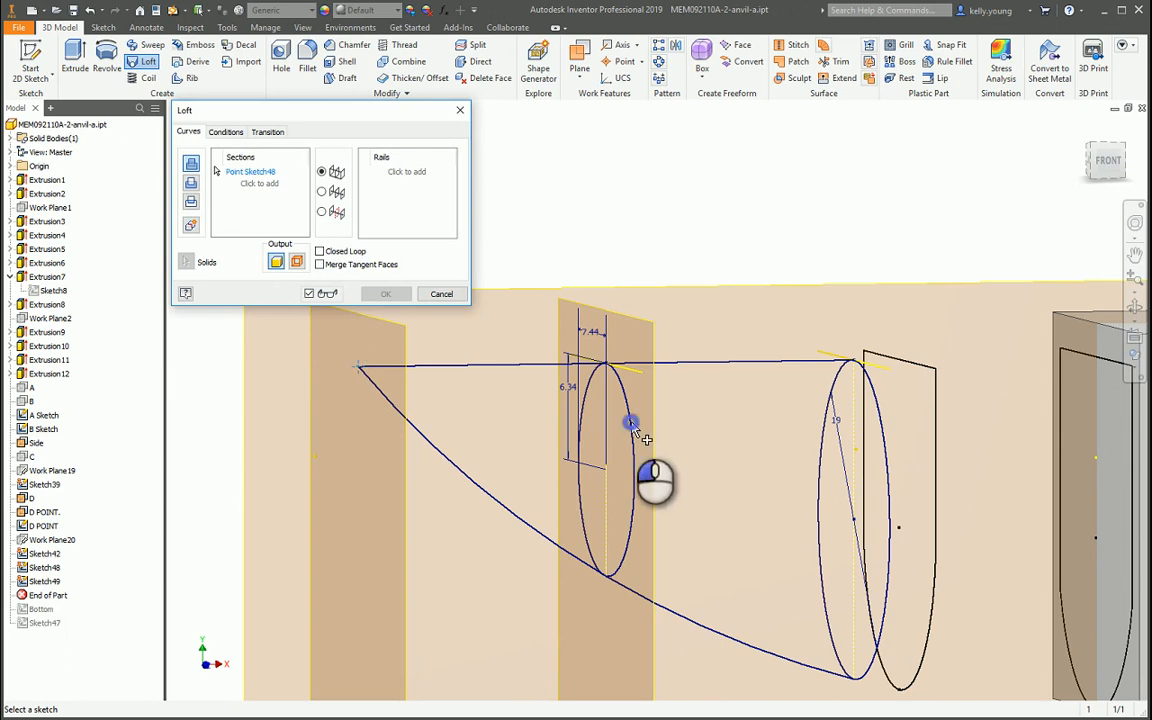
{"action": "left_click", "coordinate": [889, 468]}
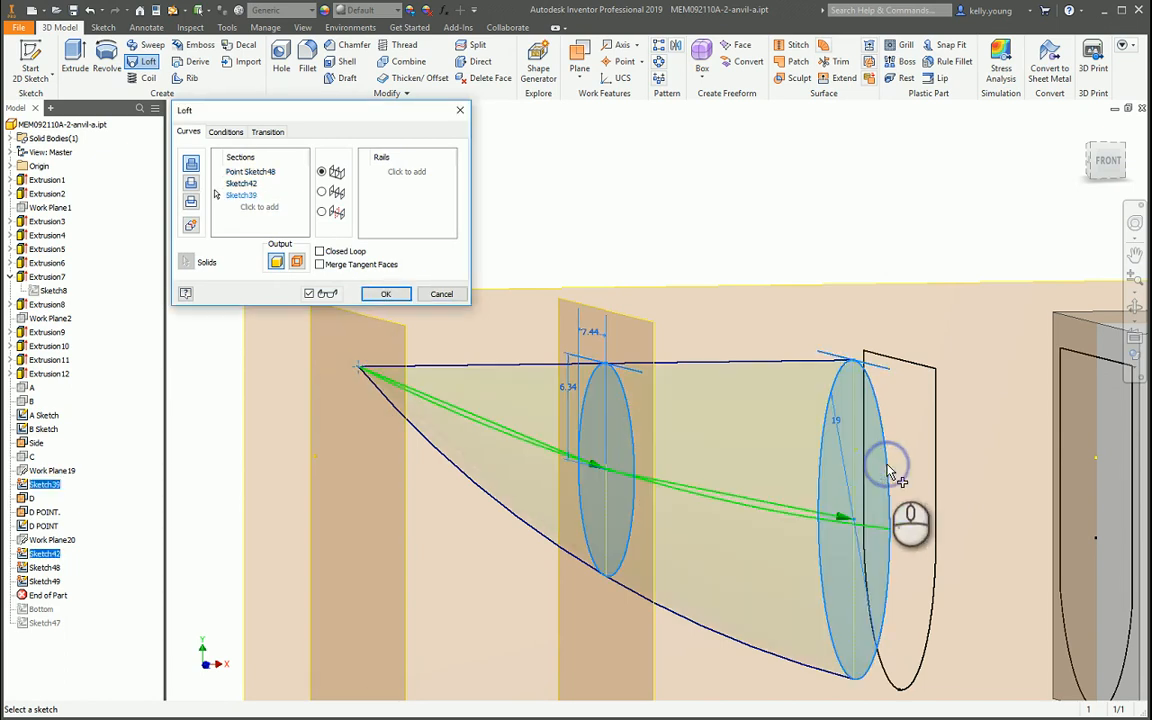
{"action": "left_click", "coordinate": [400, 173]}
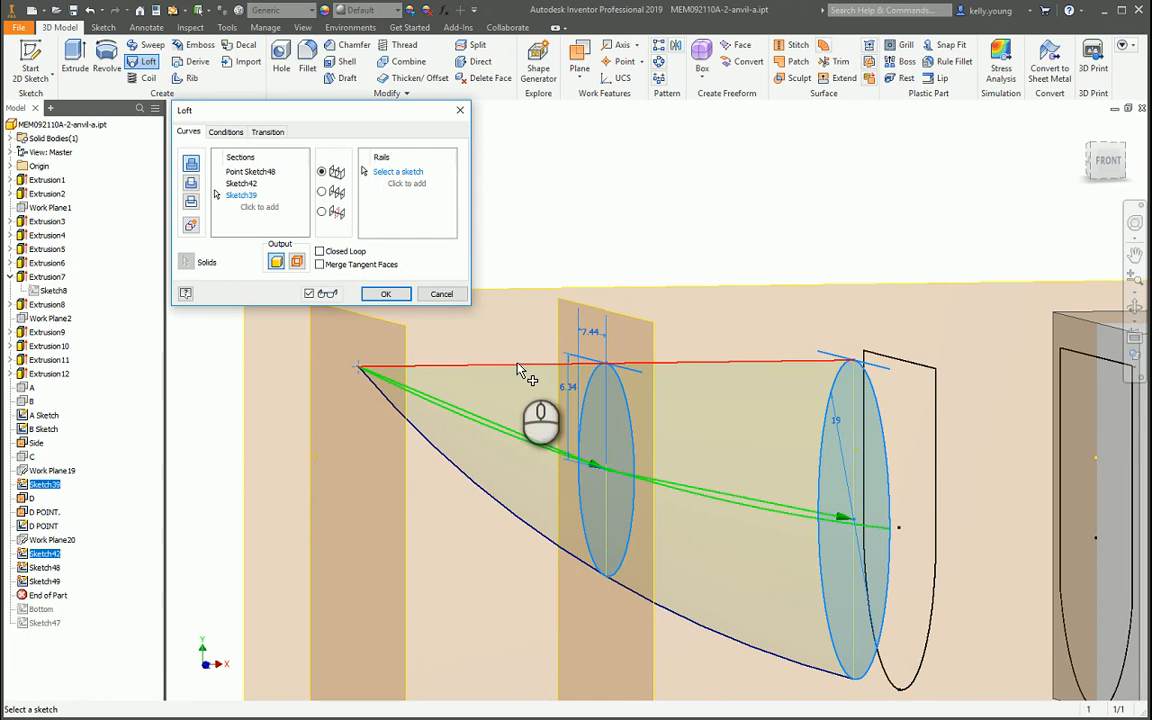
{"action": "left_click", "coordinate": [518, 367]}
{"action": "left_click", "coordinate": [480, 494]}
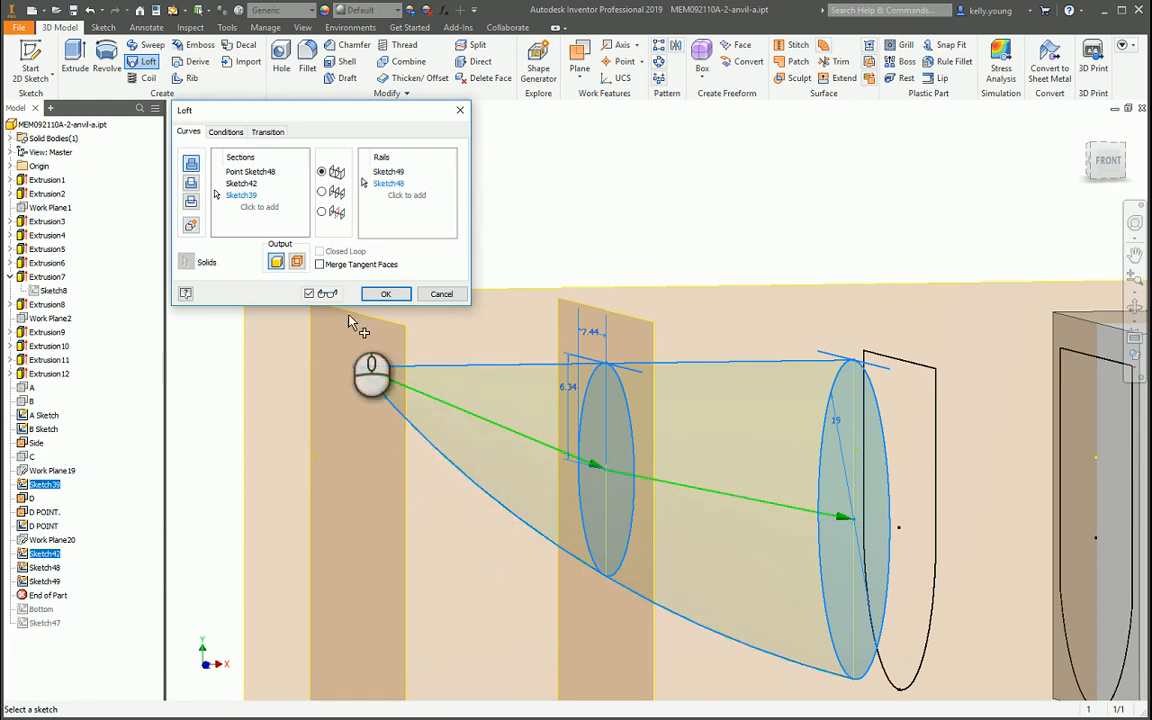
{"action": "left_click", "coordinate": [384, 293]}
Step: Hide work plane D that cuts through the middle of the lofted horn
{"action": "middle_click_drag", "start_coordinate": [450, 398], "coordinate": [478, 417], "text": "shift"}
{"action": "right_click", "coordinate": [515, 259]}
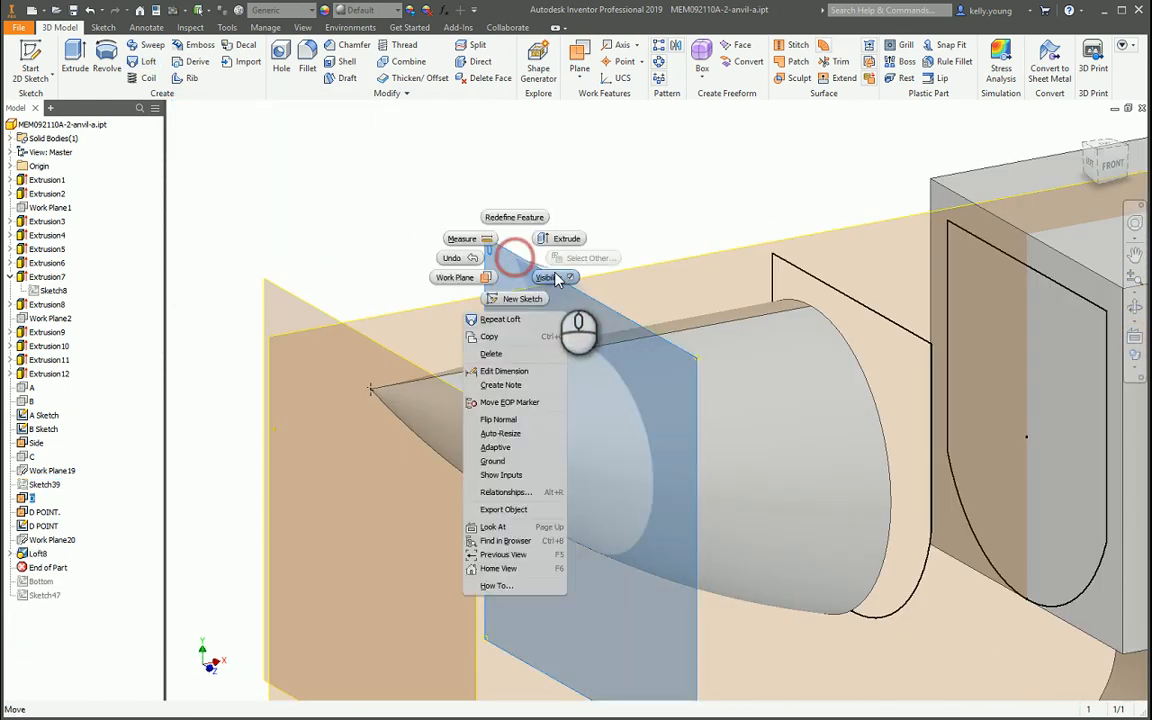
{"action": "left_click", "coordinate": [557, 277]}
{"action": "left_click", "coordinate": [1110, 168]}
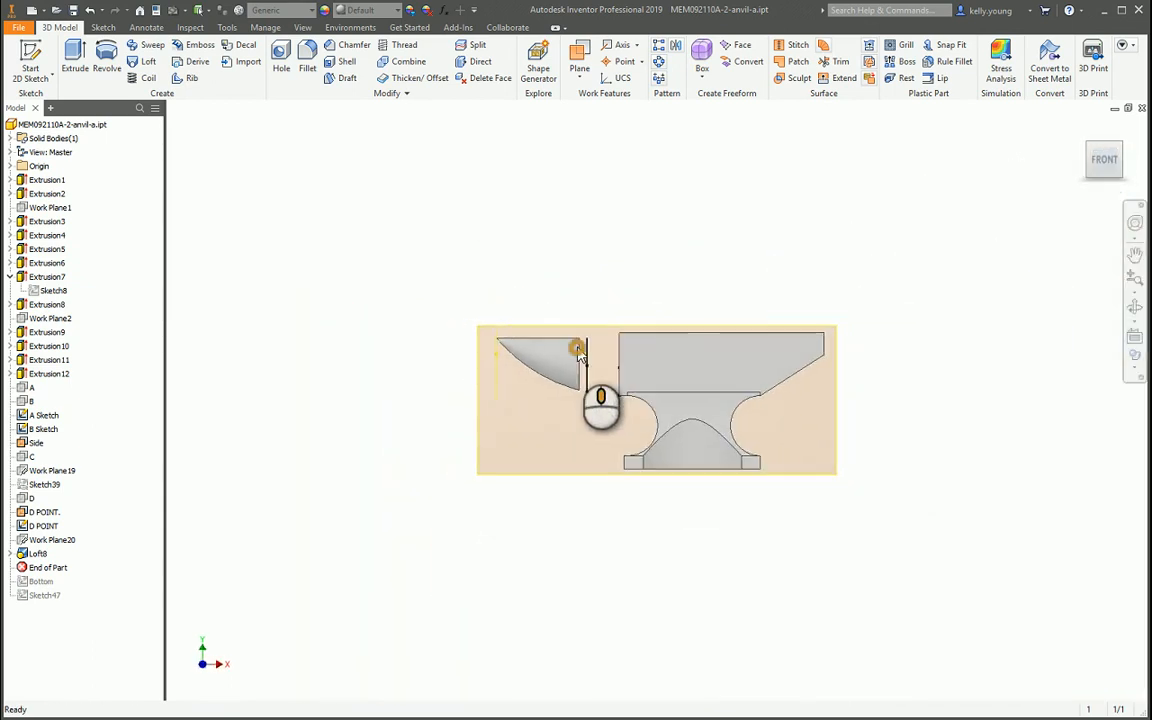
{"action": "middle_click_drag", "start_coordinate": [575, 373], "coordinate": [470, 303], "text": "shift"}
{"action": "scroll", "coordinate": [465, 300], "scroll_direction": "down", "scroll_amount": 3}
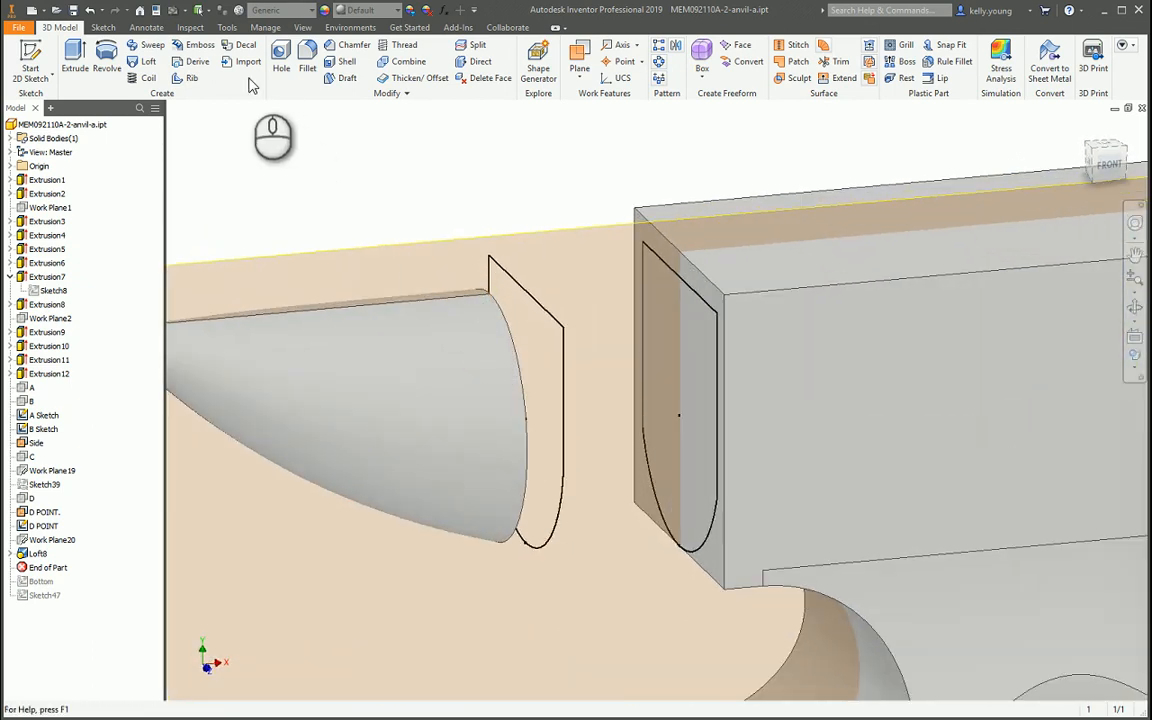
{"action": "left_click", "coordinate": [145, 62]}
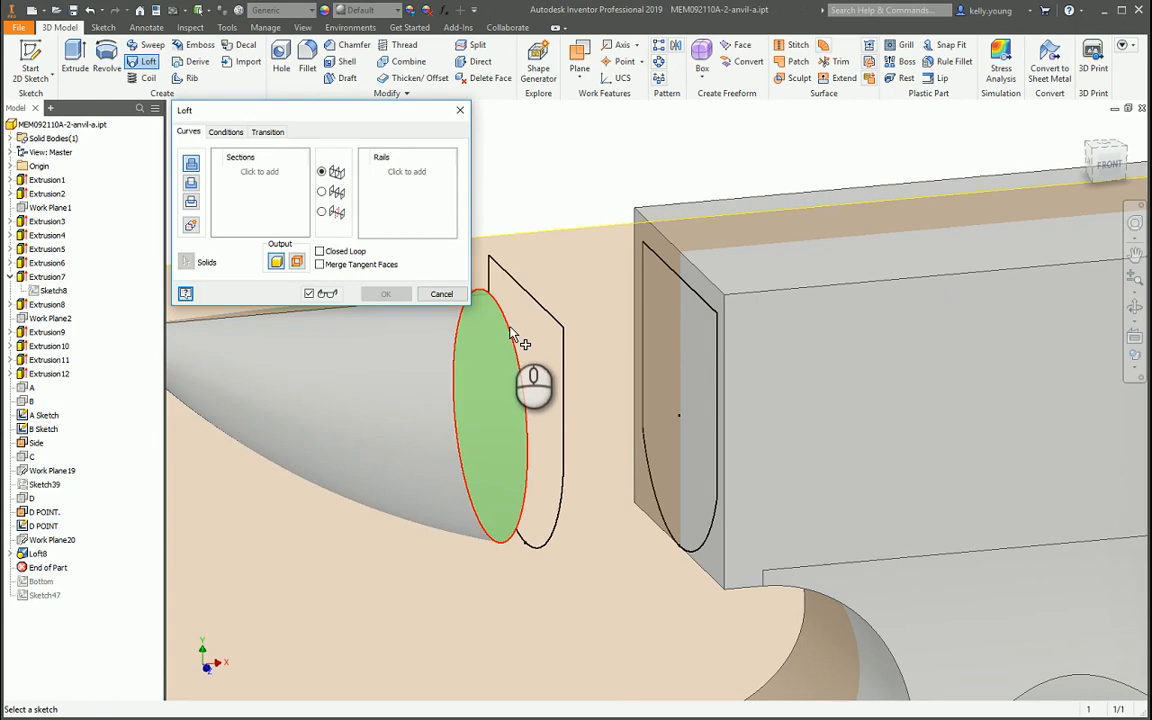
{"action": "left_click", "coordinate": [508, 326]}
{"action": "left_click", "coordinate": [543, 308]}
{"action": "left_click", "coordinate": [691, 290]}
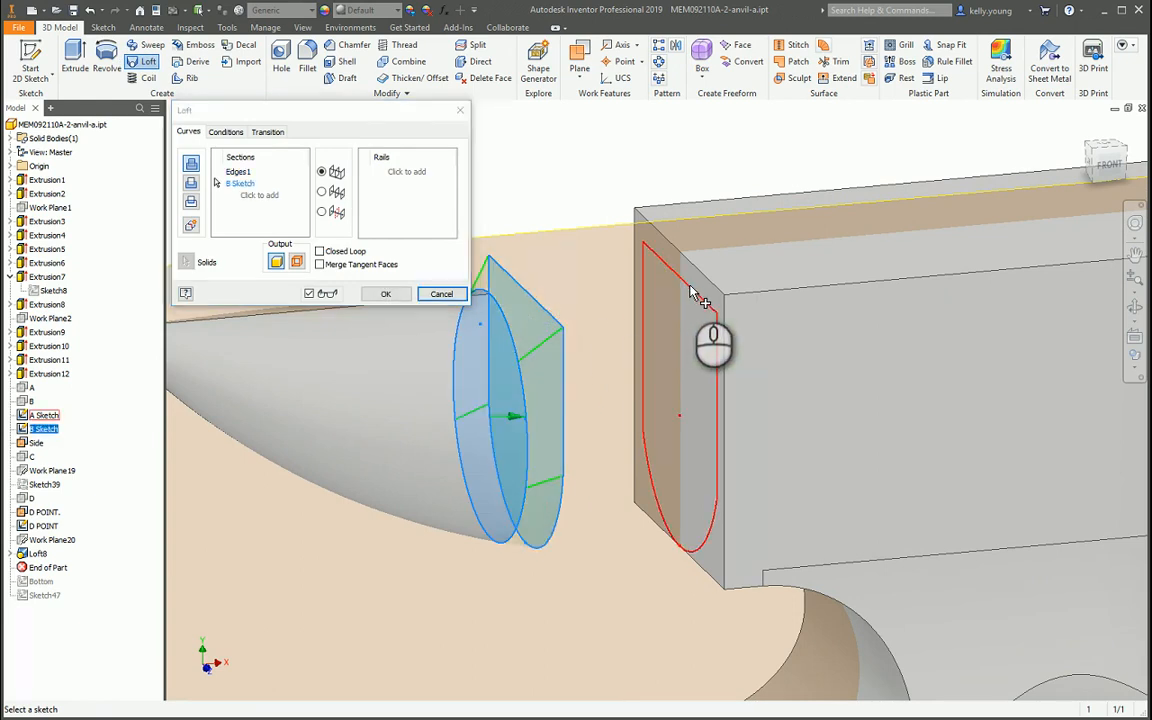
{"action": "key", "text": "Escape"}
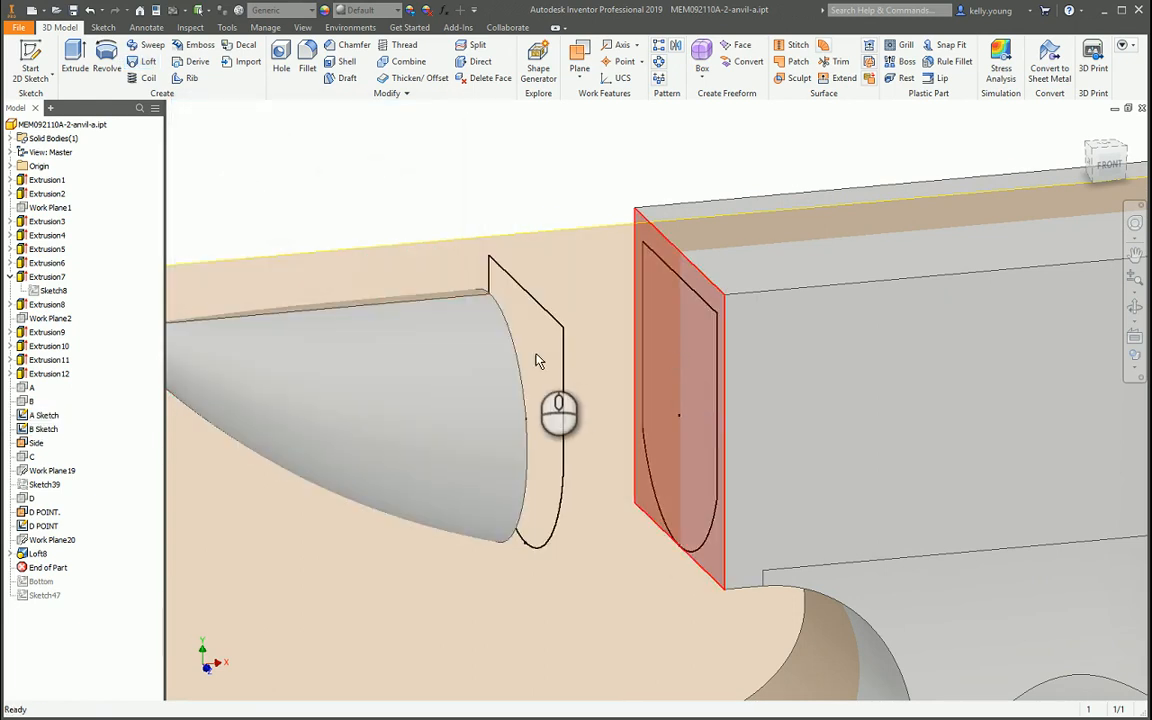
{"action": "key", "text": "space"}
{"action": "left_click", "coordinate": [512, 339]}
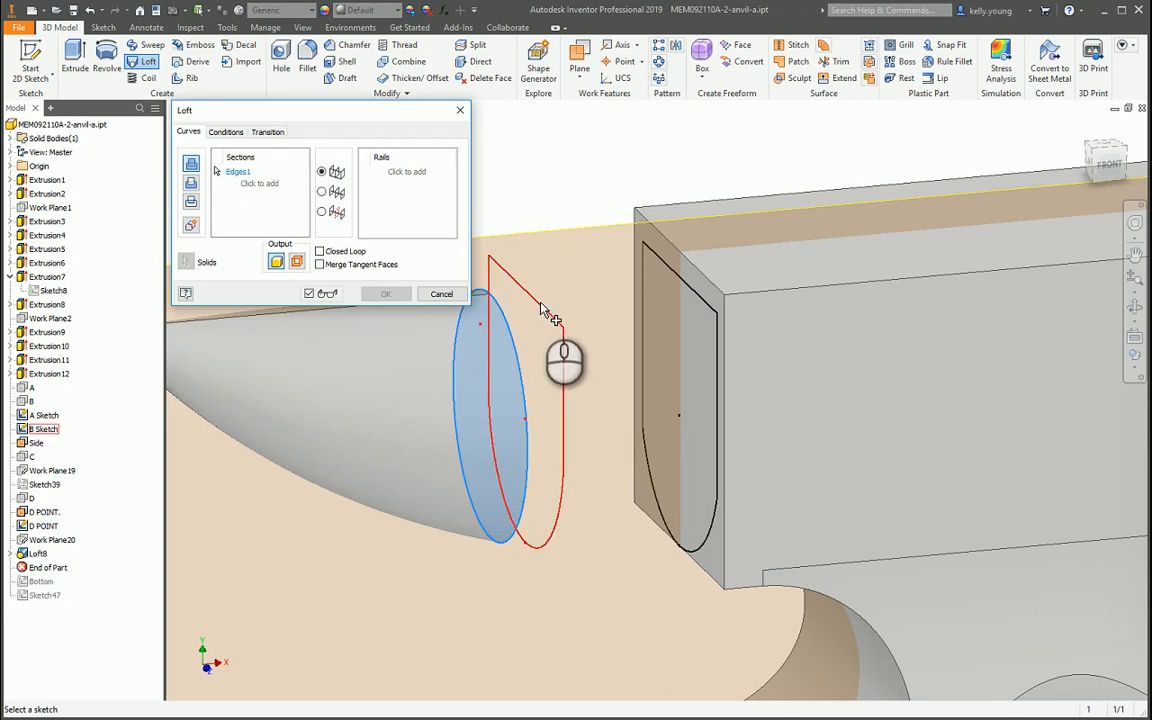
{"action": "left_click", "coordinate": [548, 309]}
{"action": "left_click", "coordinate": [441, 293]}
Step: Loft the B Sketch profile to the round edge loop at the large end of the horn
{"action": "key", "text": "space"}
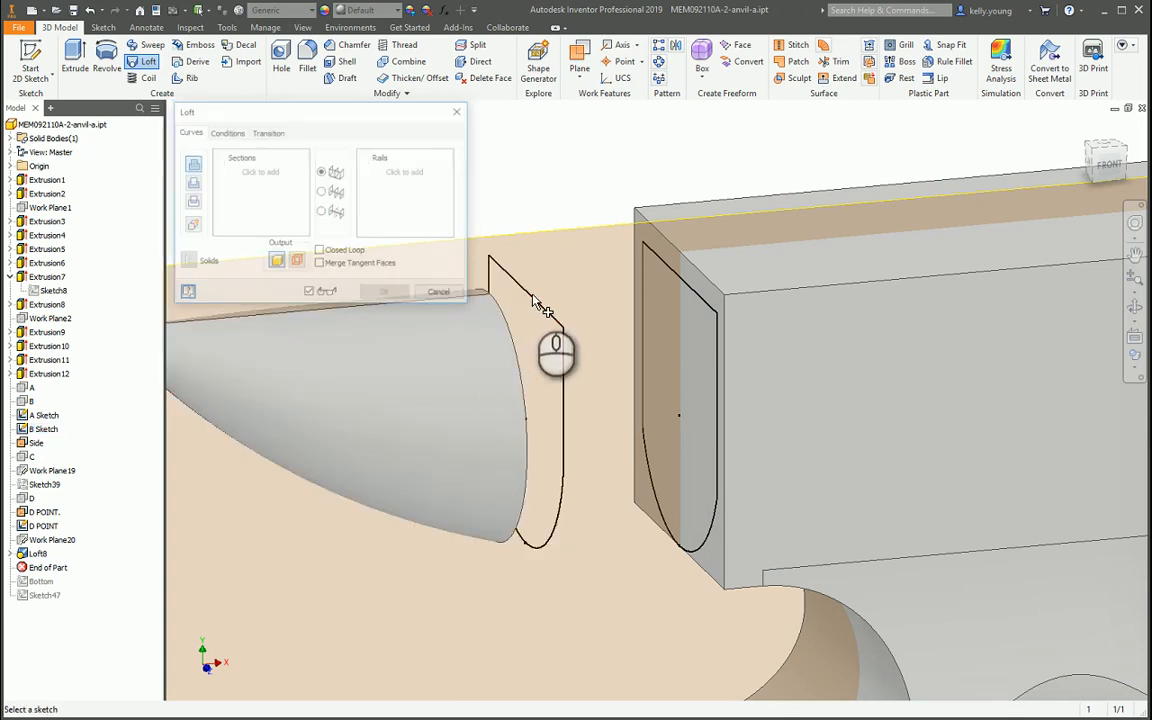
{"action": "left_click", "coordinate": [527, 325]}
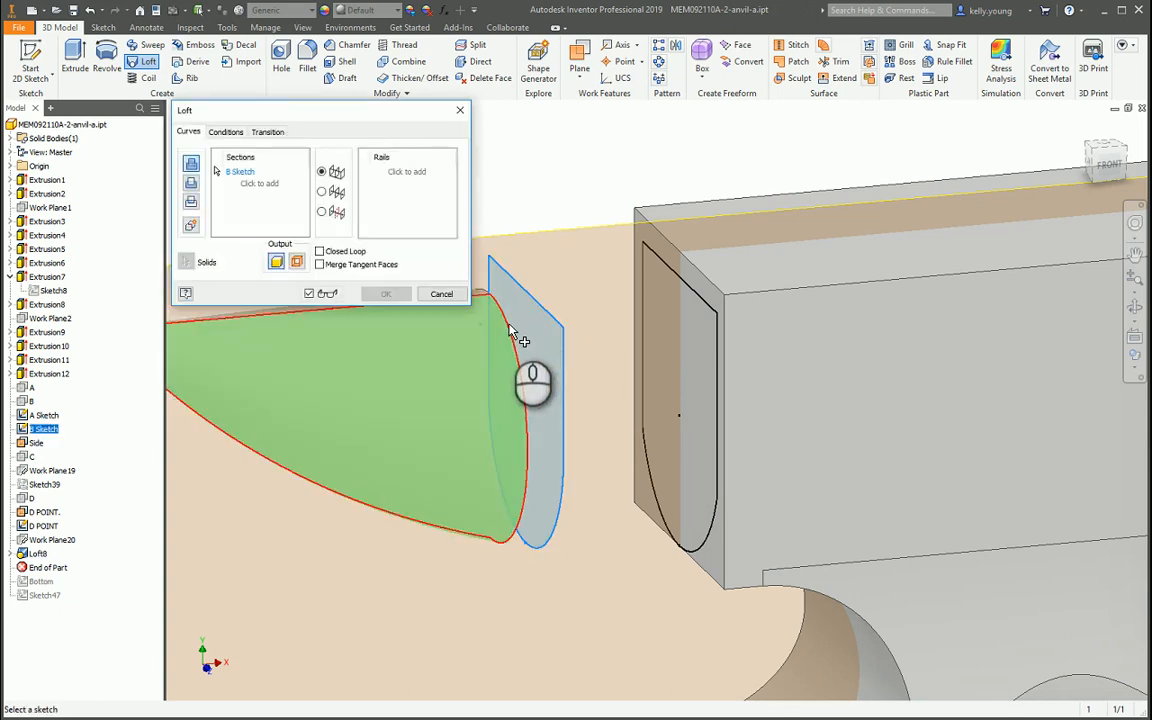
{"action": "right_click", "coordinate": [508, 328]}
{"action": "left_click", "coordinate": [523, 375]}
{"action": "left_click", "coordinate": [524, 384]}
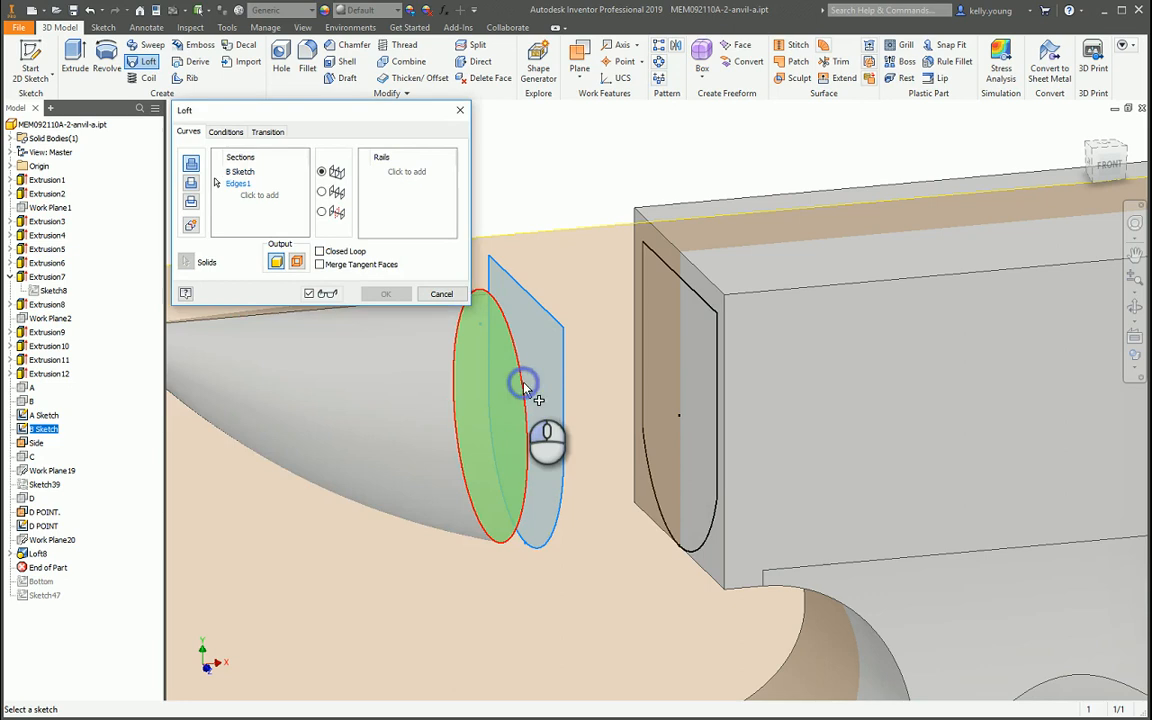
{"action": "left_click", "coordinate": [386, 292]}
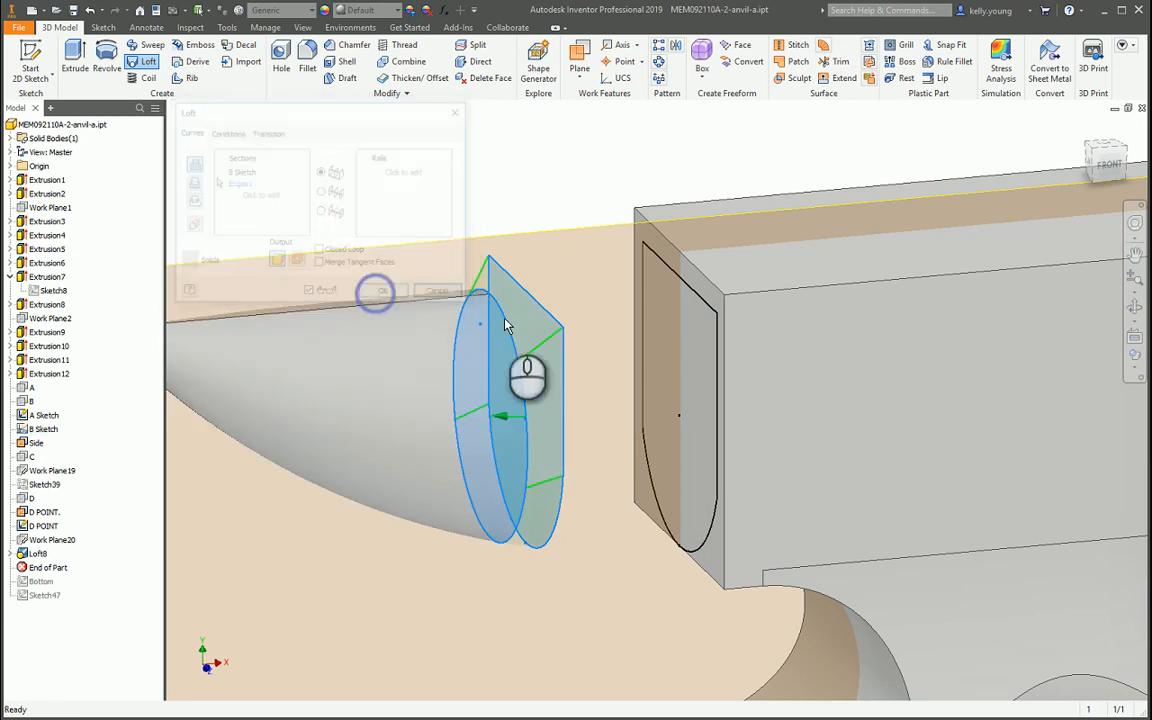
Step: Loft the A Sketch profile on the anvil body to the B-shaped edge loop at the end of the short transition loft
{"action": "left_click", "coordinate": [147, 66]}
{"action": "left_click", "coordinate": [674, 274]}
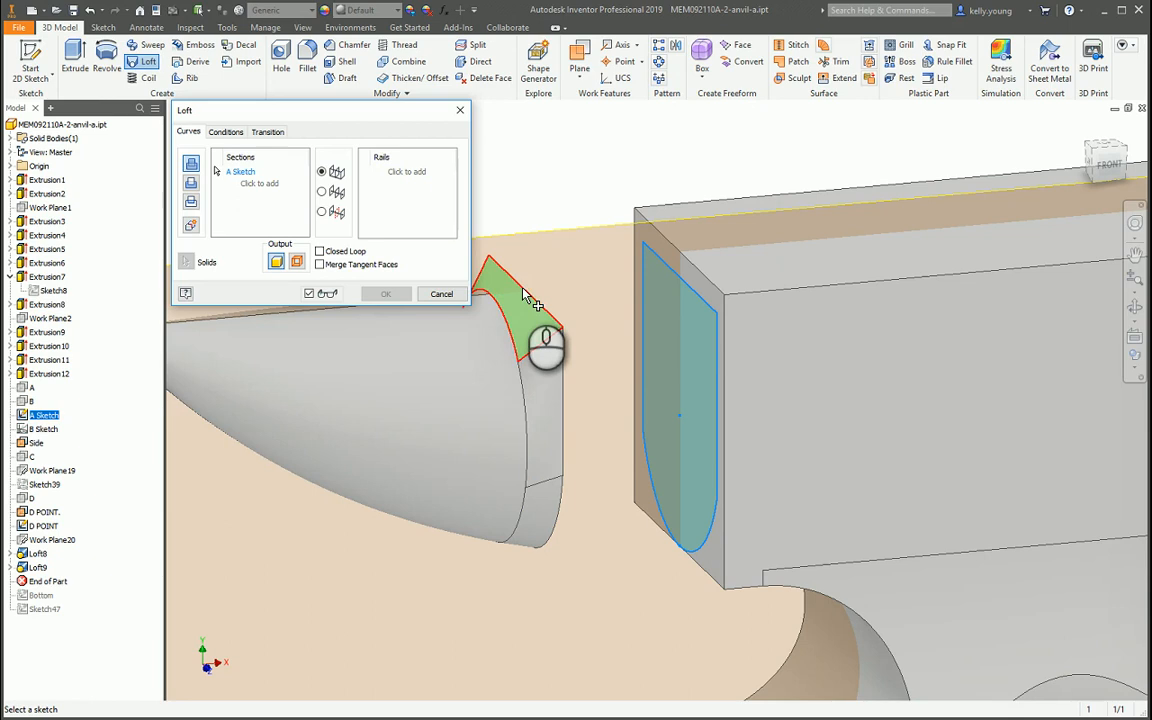
{"action": "right_click", "coordinate": [525, 294]}
{"action": "left_click", "coordinate": [538, 348]}
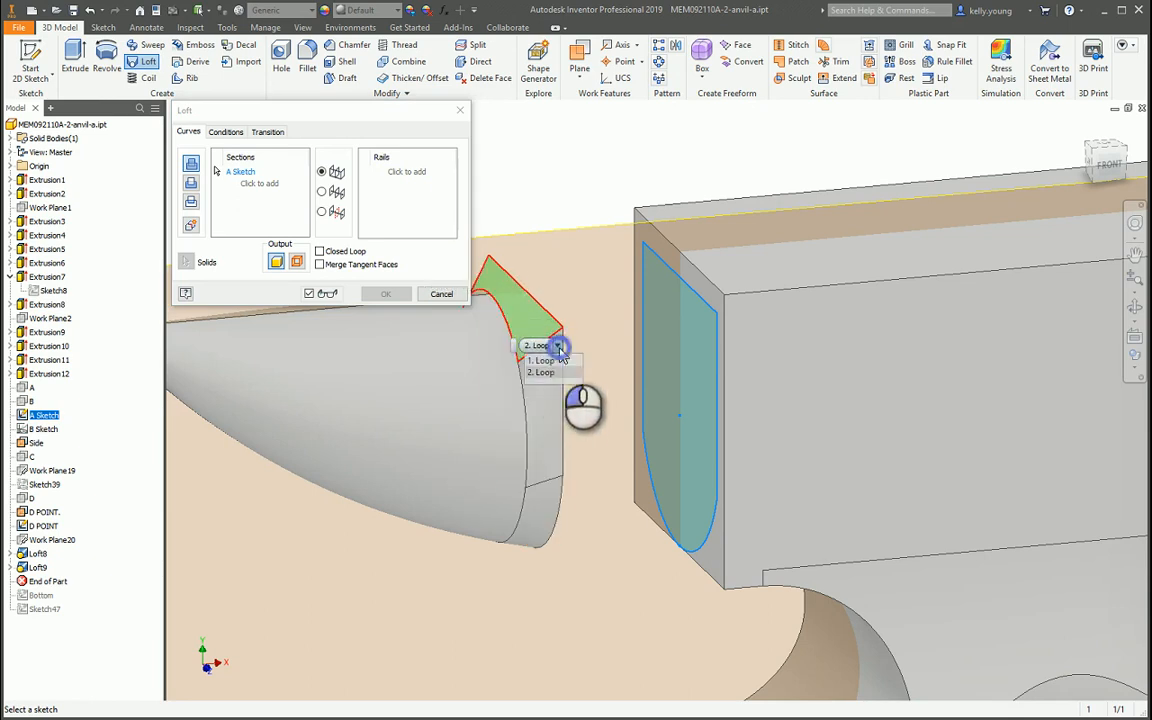
{"action": "left_click", "coordinate": [556, 364]}
{"action": "left_click", "coordinate": [388, 294]}
Step: Turn off the visibility of all work features in the part
{"action": "scroll", "coordinate": [500, 325], "scroll_direction": "up", "scroll_amount": 5}
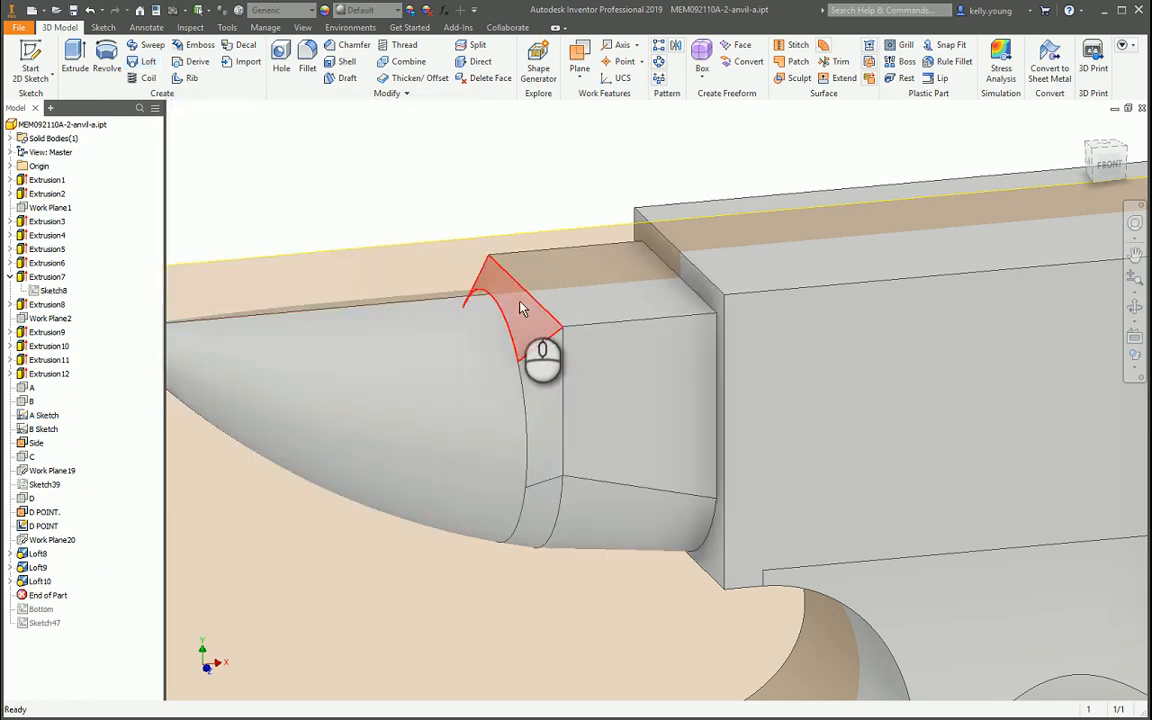
{"action": "scroll", "coordinate": [500, 325], "scroll_direction": "down", "scroll_amount": 6}
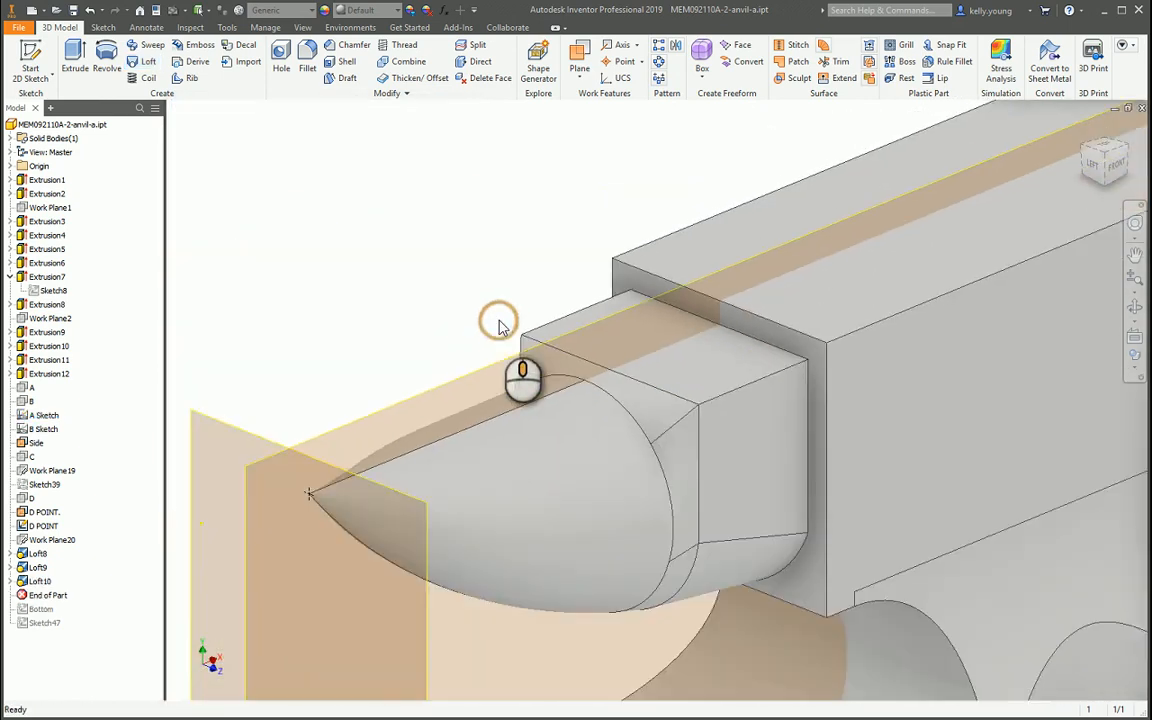
{"action": "middle_click_drag", "start_coordinate": [585, 432], "coordinate": [483, 355], "text": "shift"}
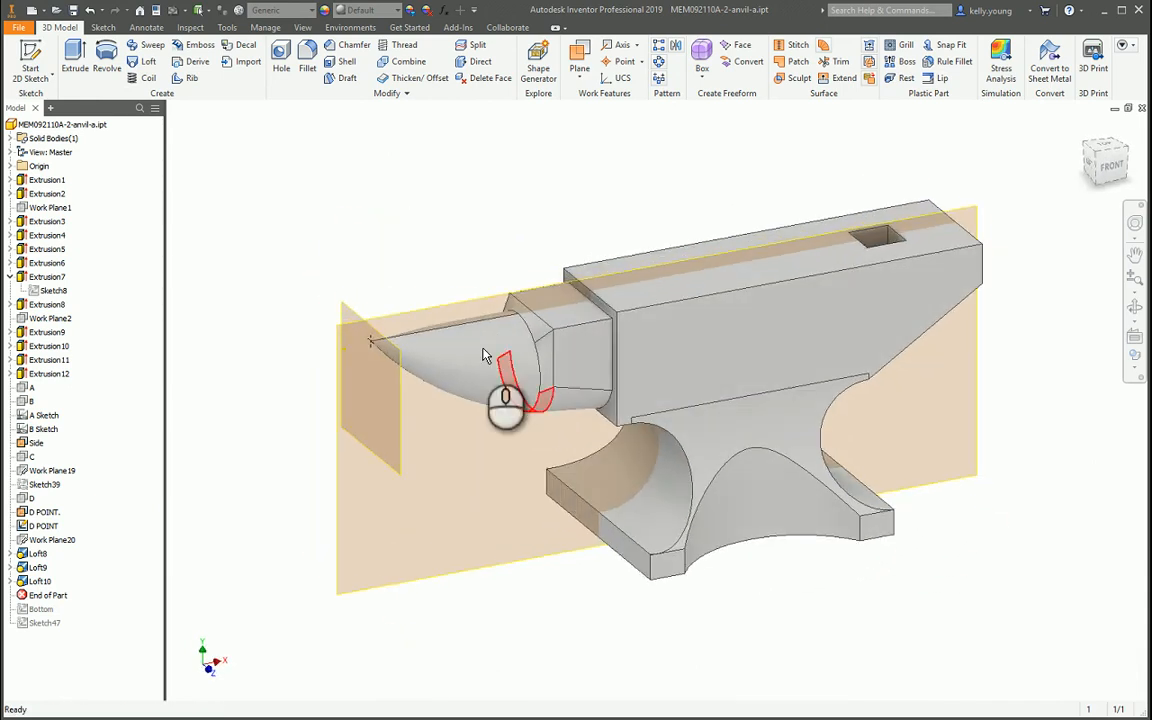
{"action": "left_click", "coordinate": [302, 27]}
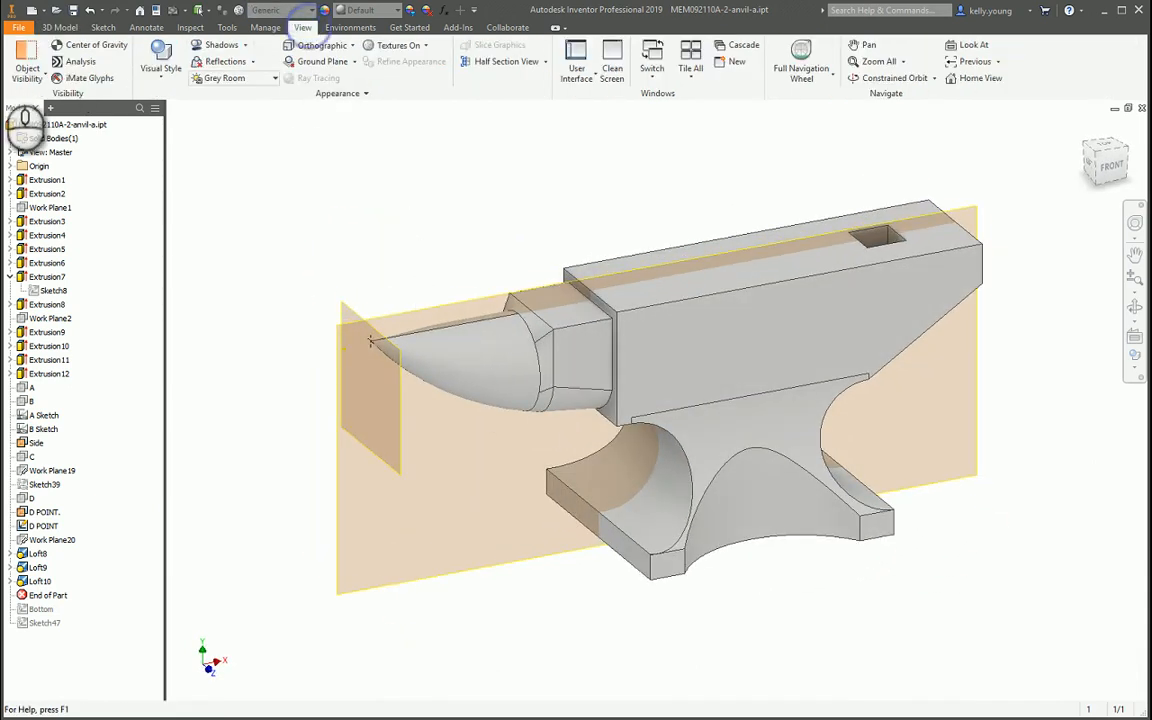
{"action": "left_click", "coordinate": [27, 62]}
{"action": "left_click", "coordinate": [50, 95]}
{"action": "left_click", "coordinate": [352, 340]}
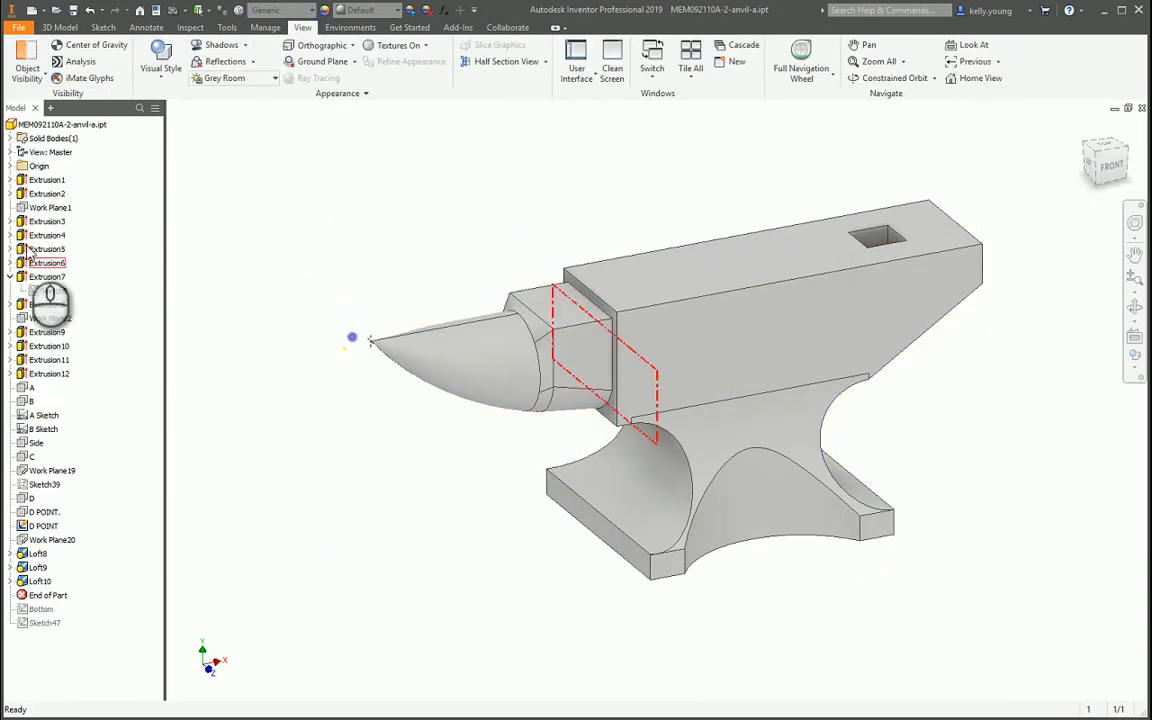
Step: Turn off the visibility of construction surfaces, 2D sketches, 3D sketches, sketch dimensions and 3D annotations
{"action": "left_click", "coordinate": [27, 62]}
{"action": "left_click", "coordinate": [22, 211]}
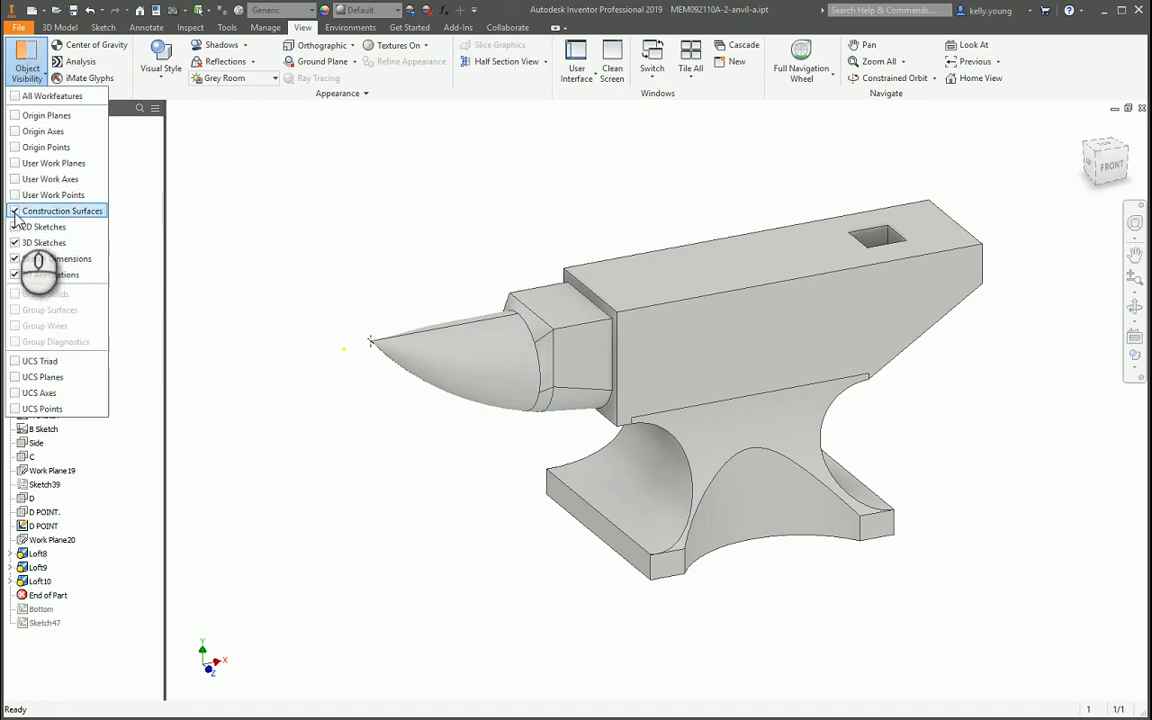
{"action": "left_click", "coordinate": [20, 227]}
{"action": "left_click", "coordinate": [16, 243]}
{"action": "left_click", "coordinate": [16, 259]}
{"action": "left_click", "coordinate": [17, 275]}
{"action": "left_click", "coordinate": [277, 342]}
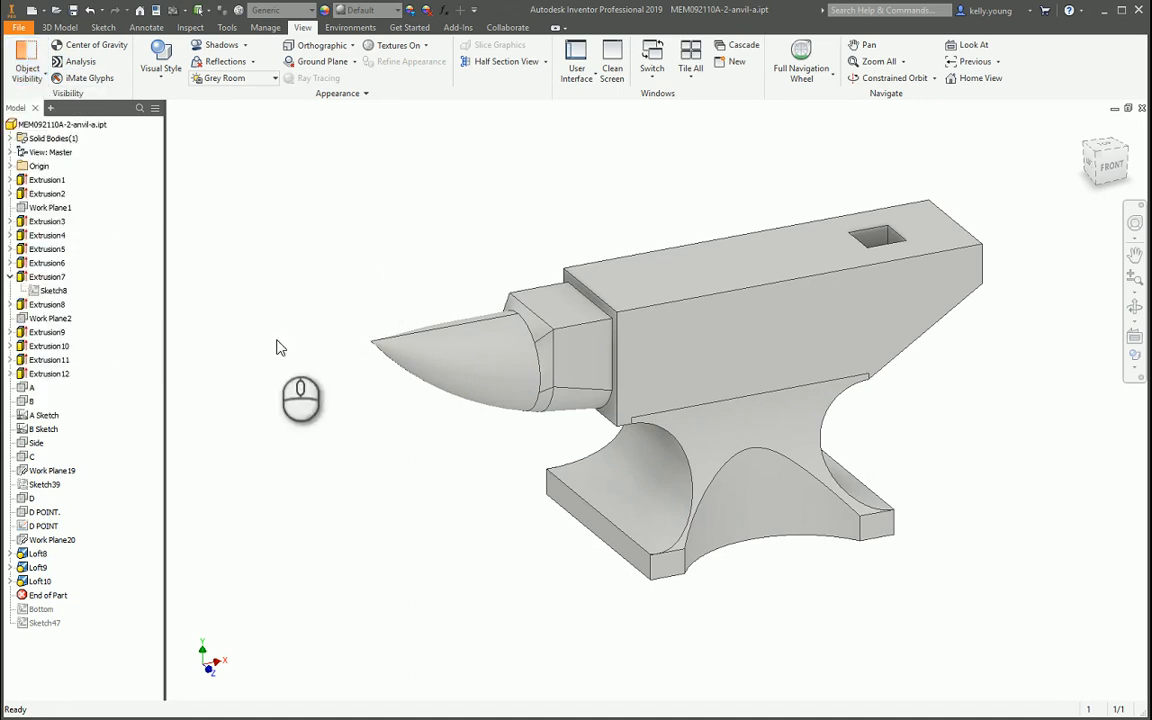
Step: Expand Loft9 and Loft10, highlight the Bottom sketch and examine its arc against the underside of the lofted horn
{"action": "mouse_move", "coordinate": [276, 340]}
{"action": "middle_mouse_down", "text": "shift"}
{"action": "mouse_move", "coordinate": [476, 331]}
{"action": "mouse_move", "coordinate": [388, 380]}
{"action": "mouse_move", "coordinate": [357, 321]}
{"action": "mouse_move", "coordinate": [368, 257]}
{"action": "mouse_move", "coordinate": [509, 312]}
{"action": "mouse_move", "coordinate": [285, 332]}
{"action": "mouse_move", "coordinate": [300, 330]}
{"action": "middle_mouse_up", "text": "shift"}
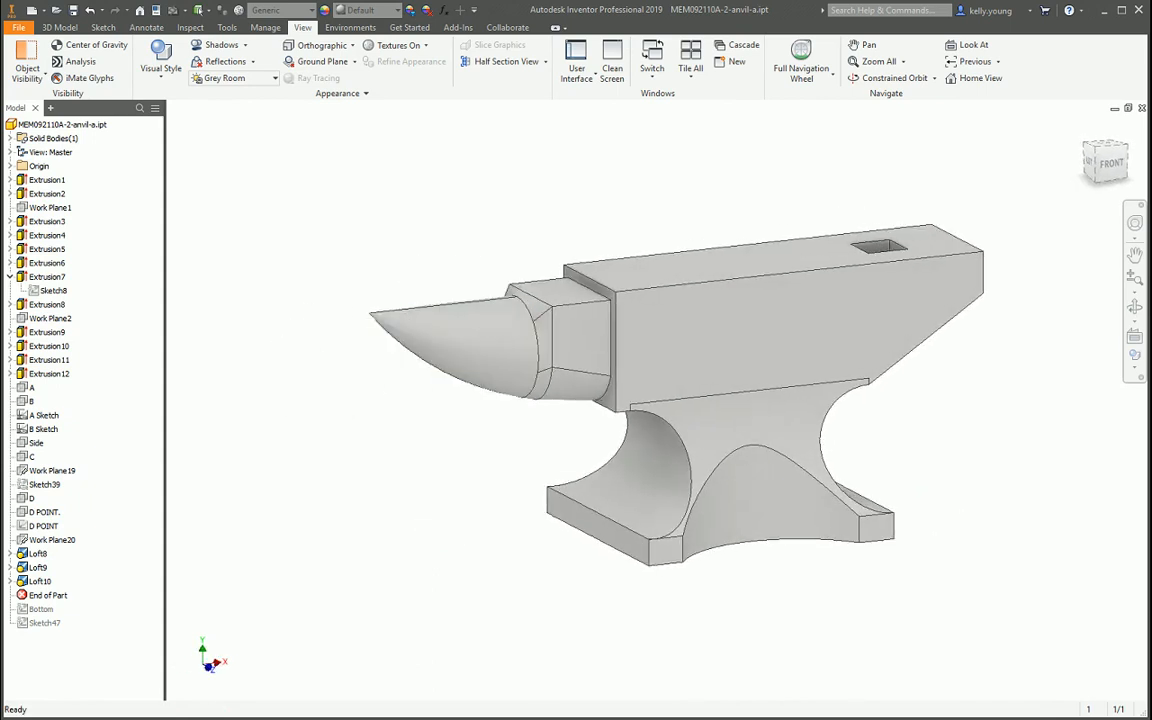
{"action": "middle_click_drag", "start_coordinate": [445, 391], "coordinate": [413, 376], "text": "shift"}
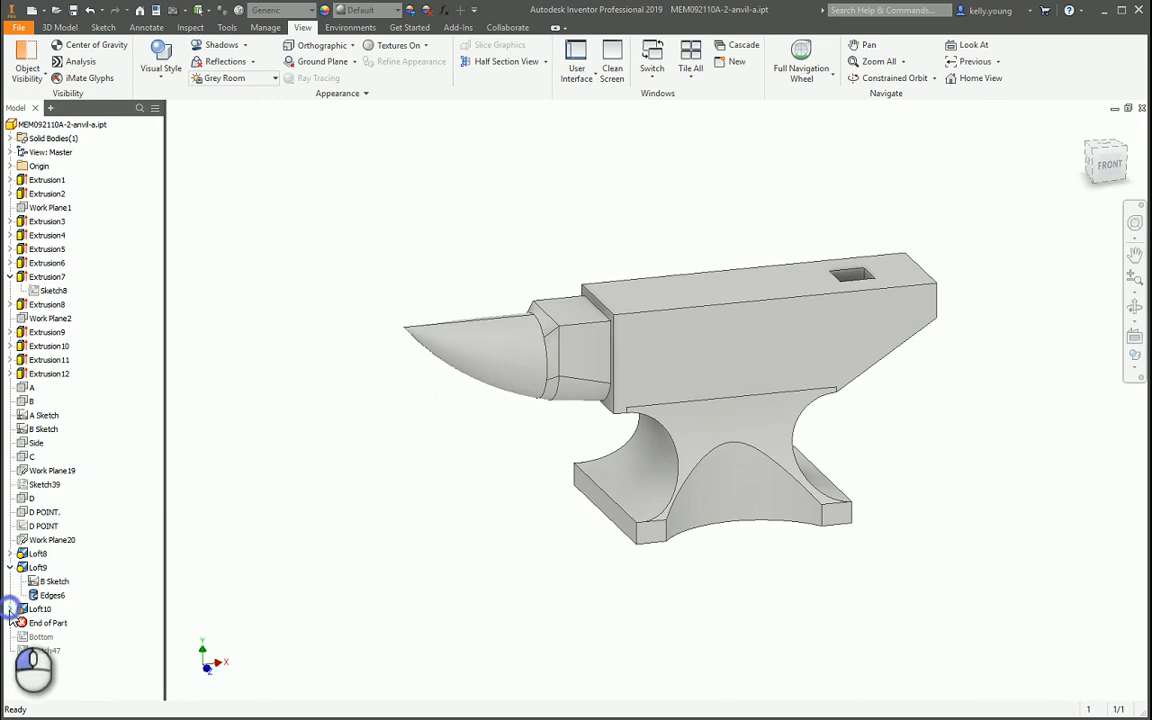
{"action": "left_click", "coordinate": [9, 609]}
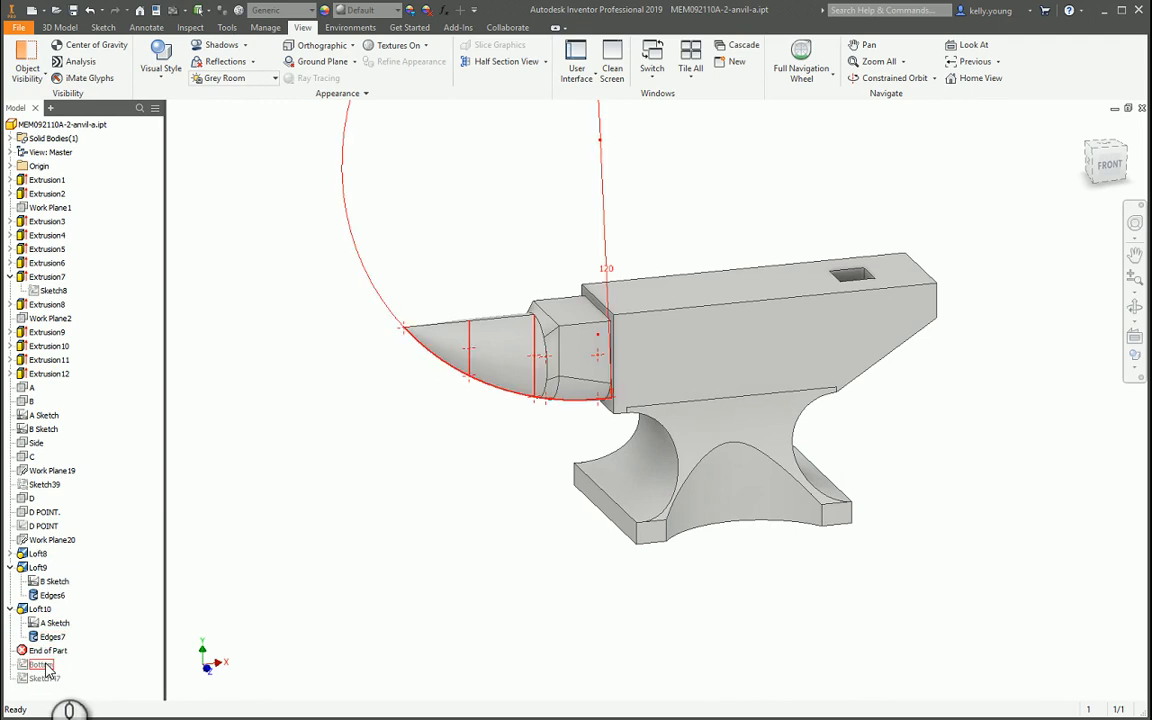
{"action": "left_click", "coordinate": [42, 665]}
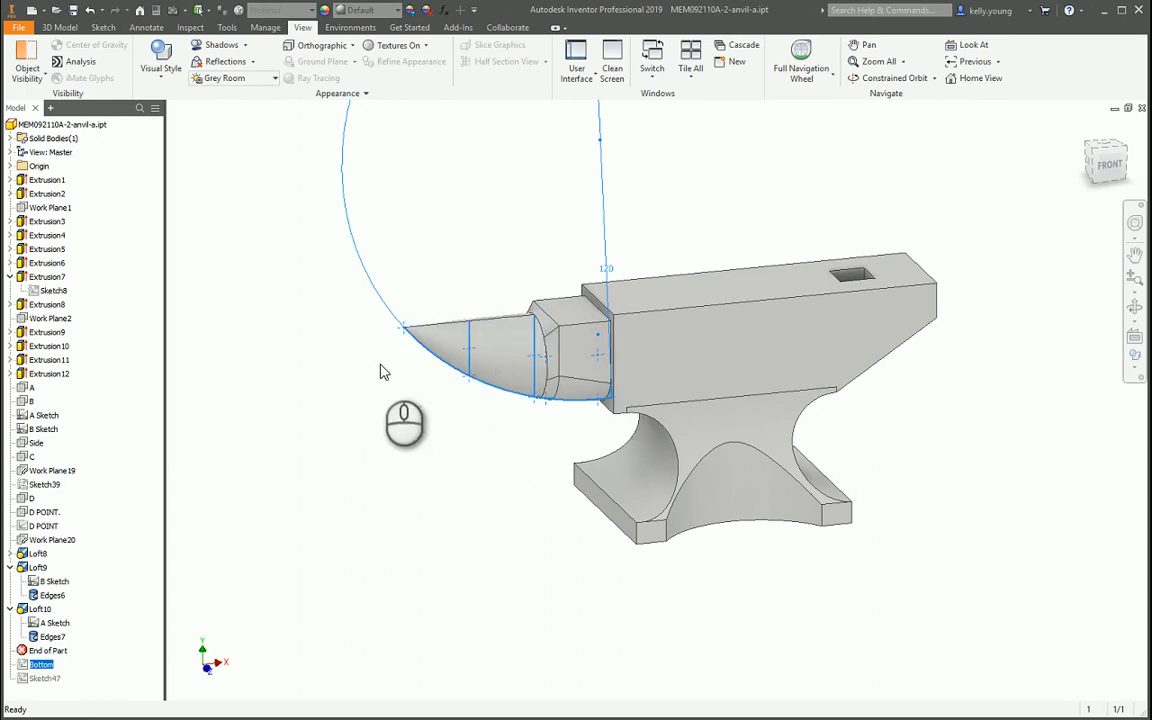
{"action": "scroll", "coordinate": [470, 355], "scroll_direction": "up", "scroll_amount": 3}
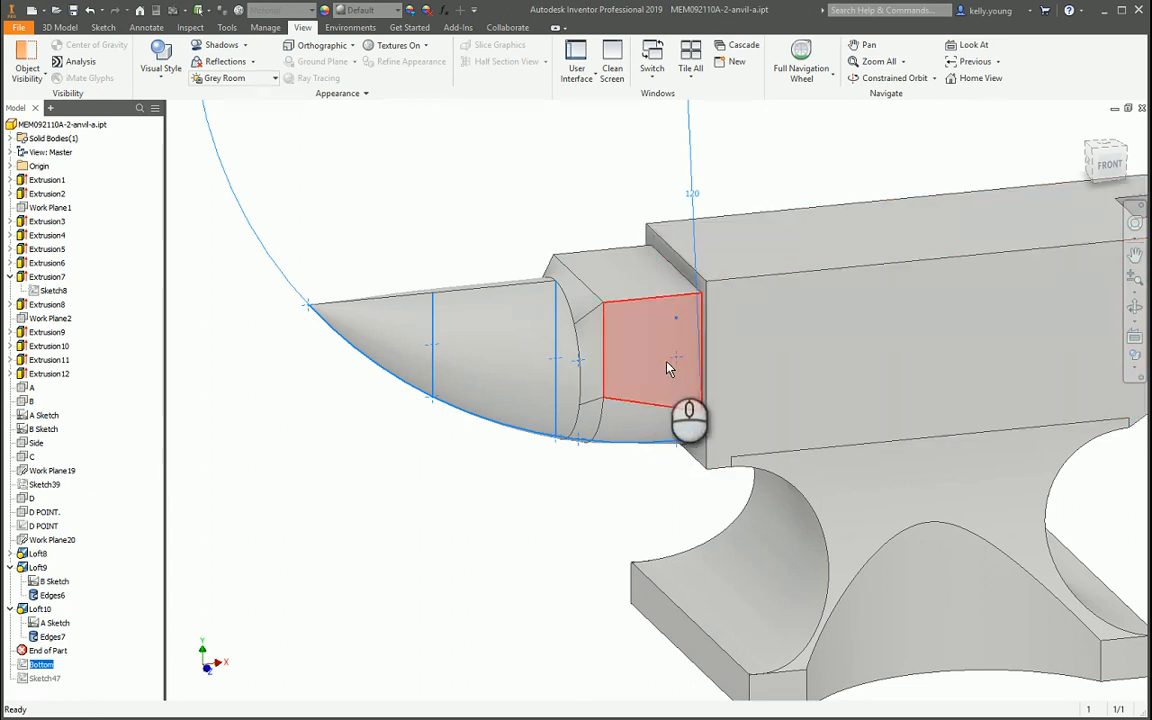
{"action": "middle_click_drag", "start_coordinate": [308, 459], "coordinate": [480, 430], "text": "shift"}
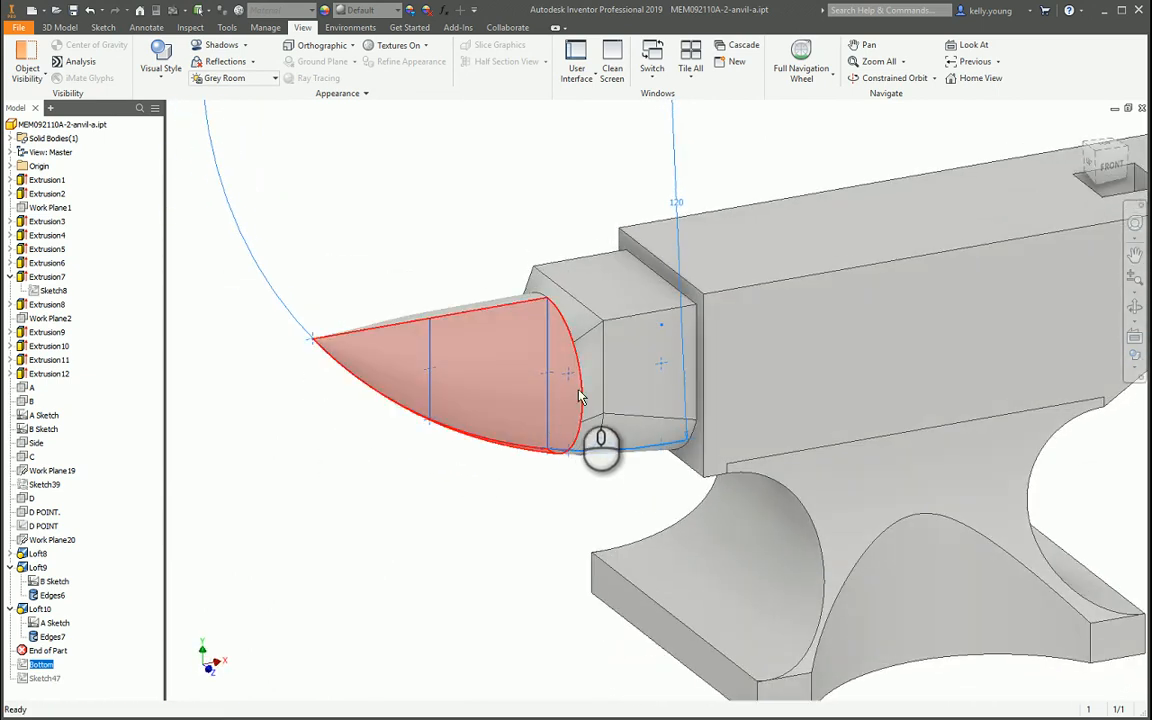